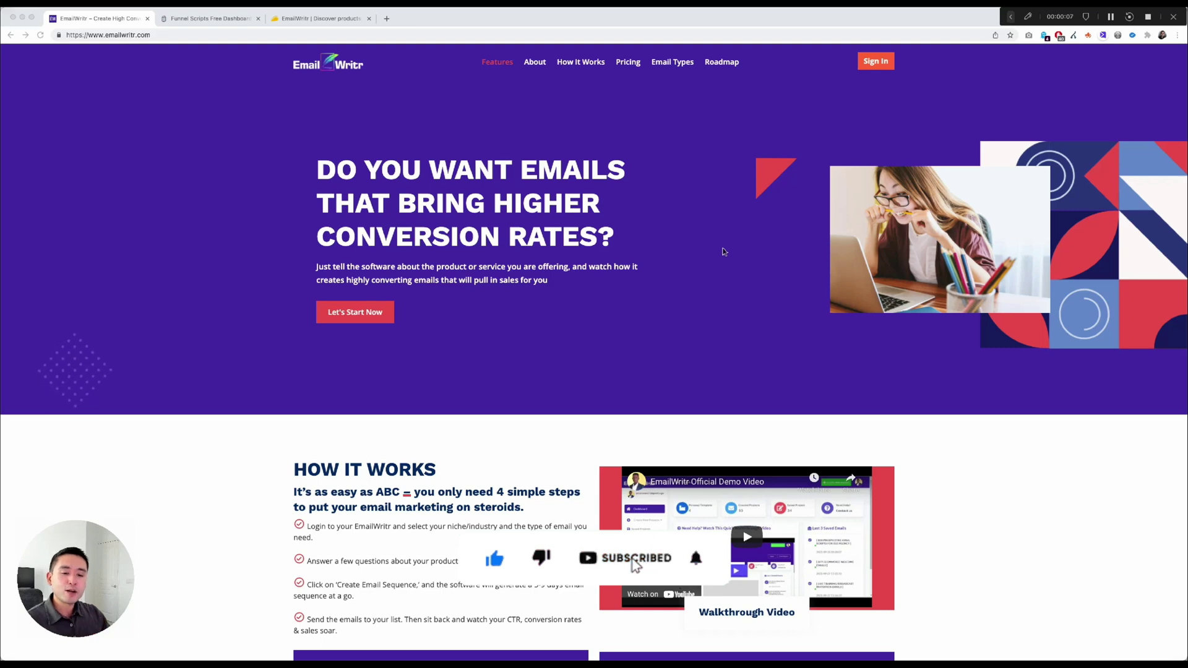
Scroll the homepage past How It Works down to the Ecommerce and SAAS email sequence lists.
{"action": "scroll", "coordinate": [590, 316], "scroll_direction": "down", "scroll_amount": 1}
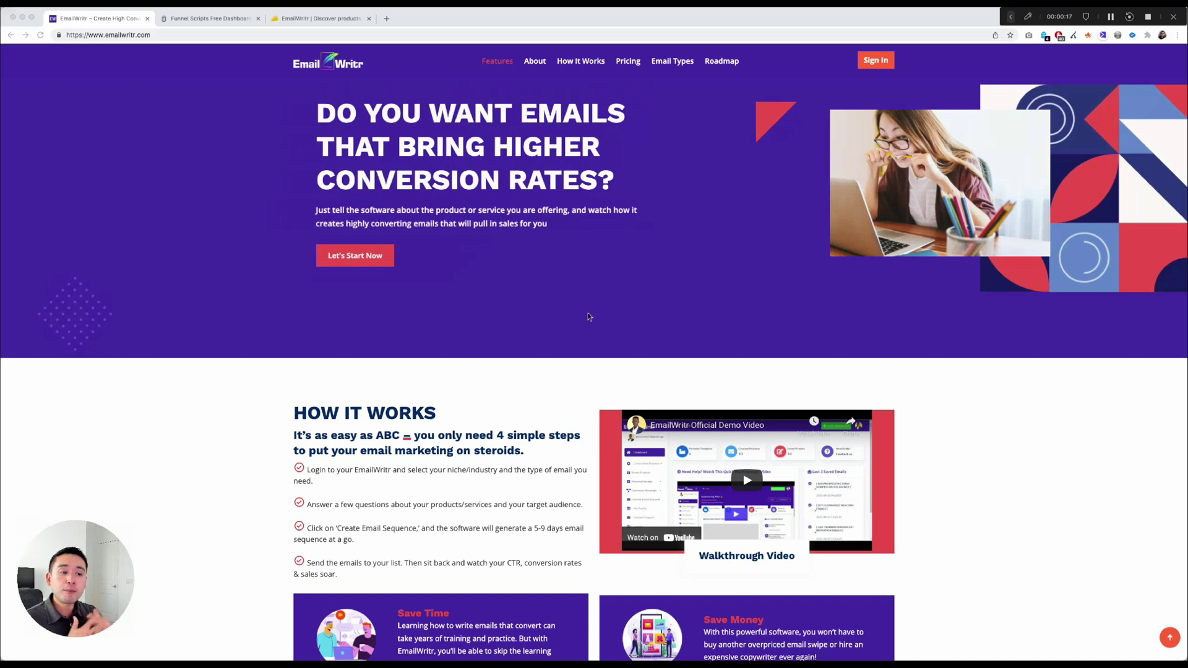
{"action": "scroll", "coordinate": [604, 396], "scroll_direction": "down", "scroll_amount": 3}
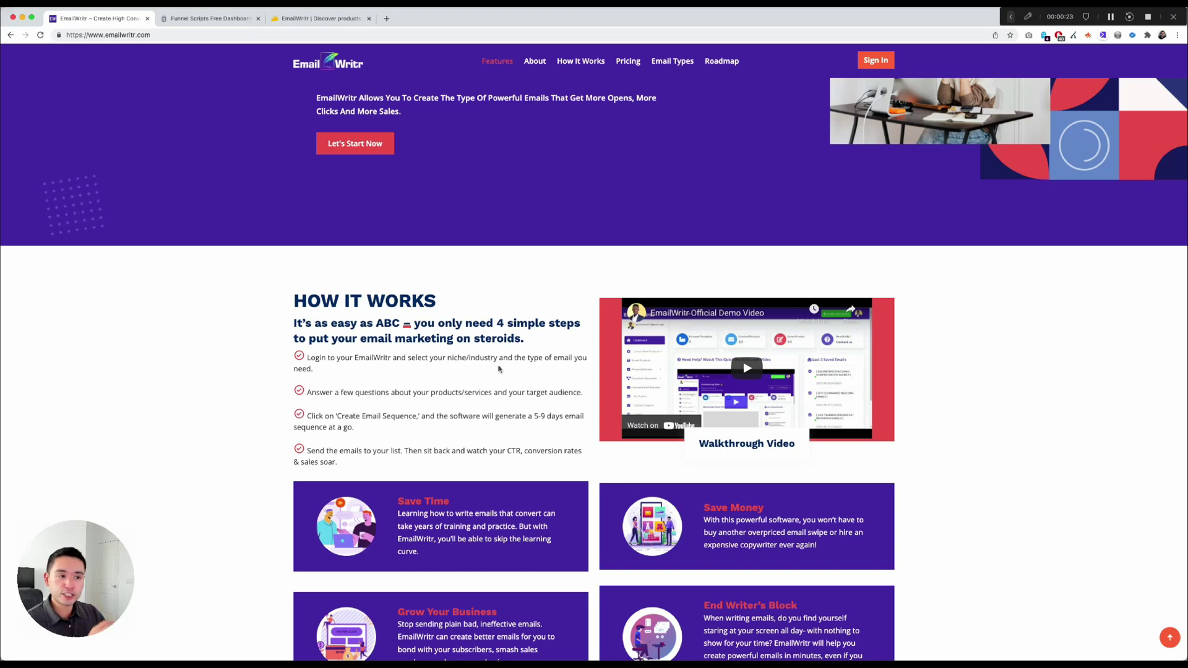
{"action": "scroll", "coordinate": [499, 369], "scroll_direction": "down", "scroll_amount": 1}
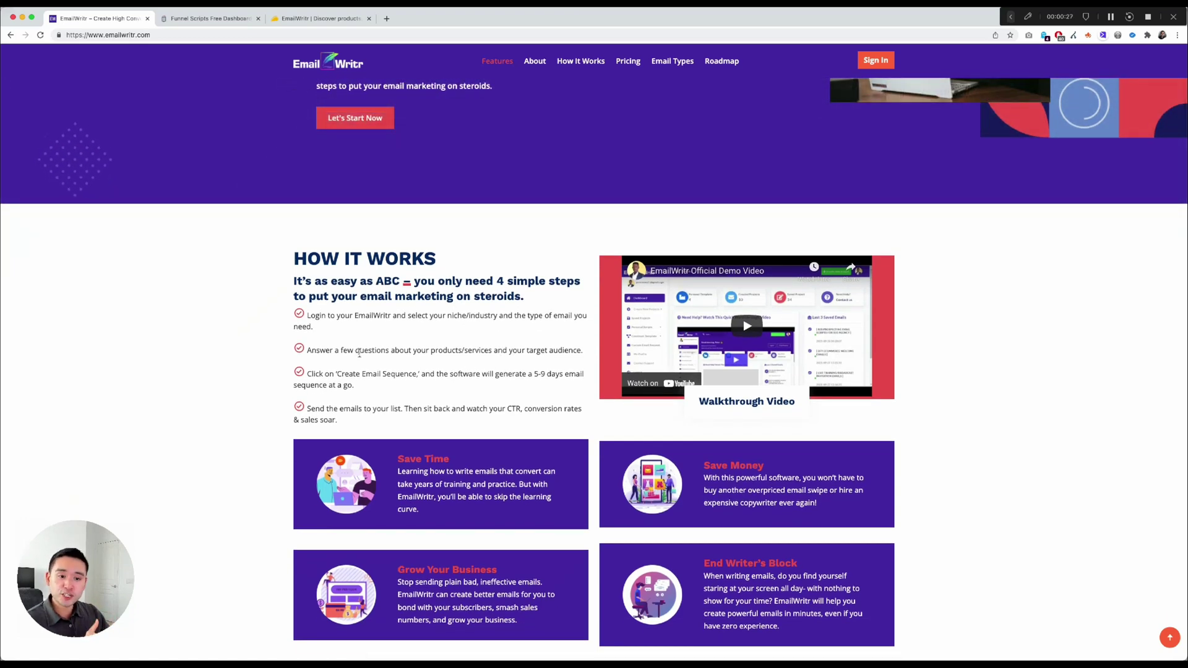
{"action": "scroll", "coordinate": [454, 354], "scroll_direction": "down", "scroll_amount": 1}
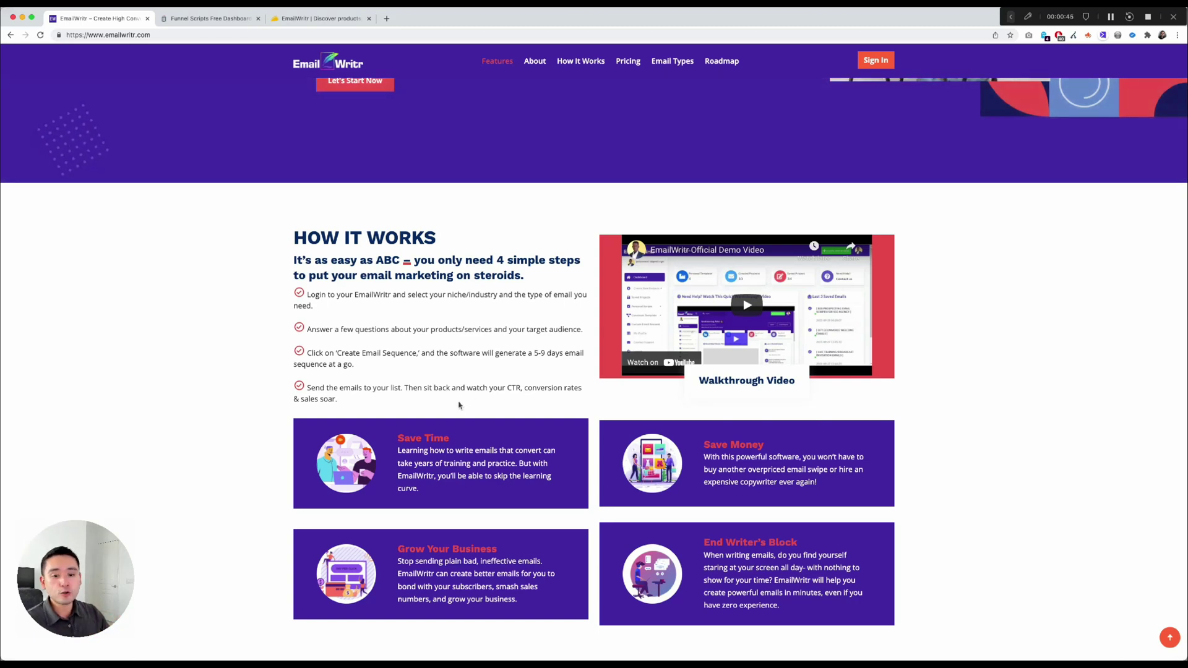
{"action": "scroll", "coordinate": [480, 401], "scroll_direction": "down", "scroll_amount": 1}
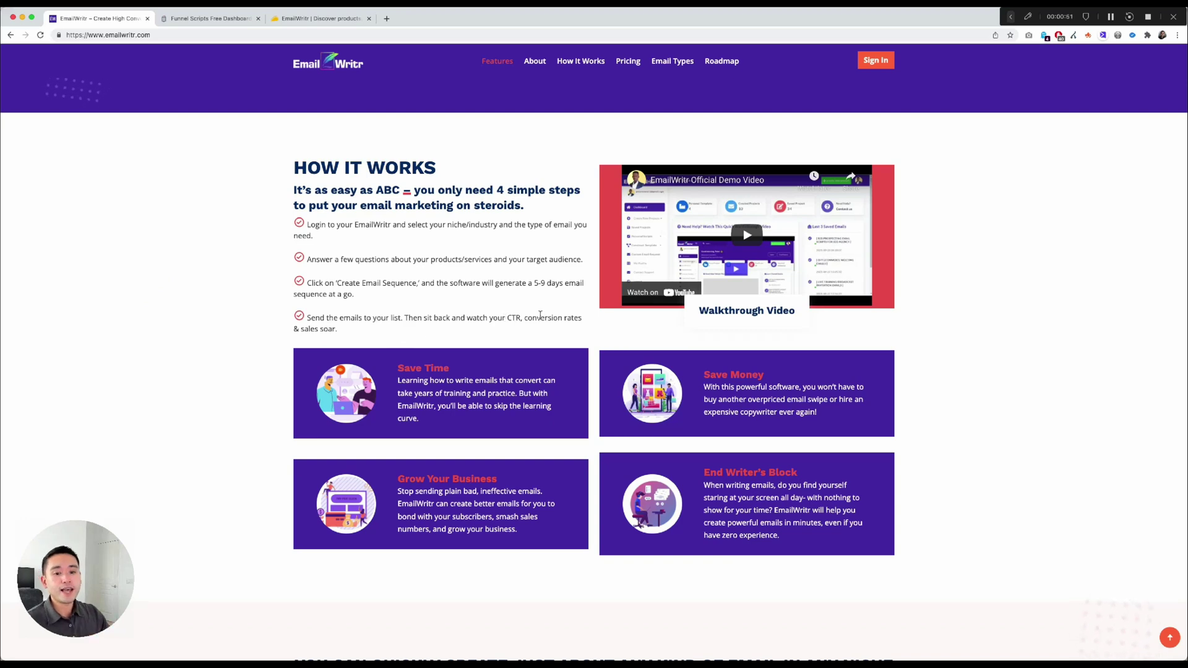
{"action": "scroll", "coordinate": [606, 347], "scroll_direction": "down", "scroll_amount": 6}
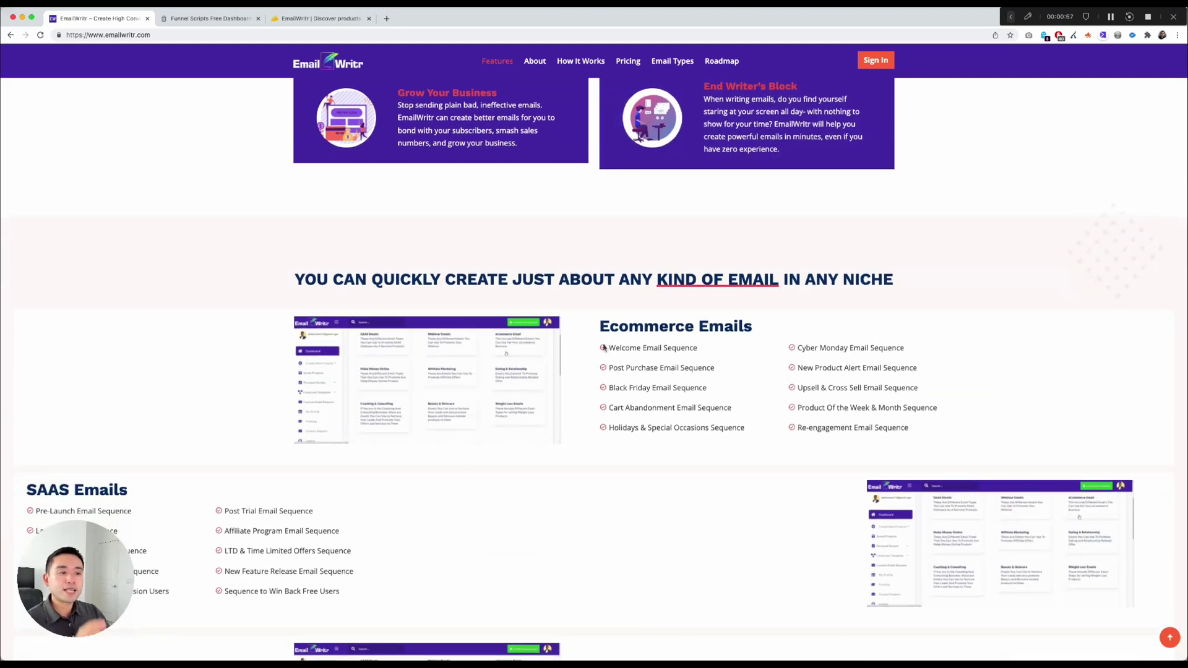
Highlight the Ecommerce Emails heading and look through the niche lists and Who Is This For cards.
{"action": "scroll", "coordinate": [619, 341], "scroll_direction": "down", "scroll_amount": 2}
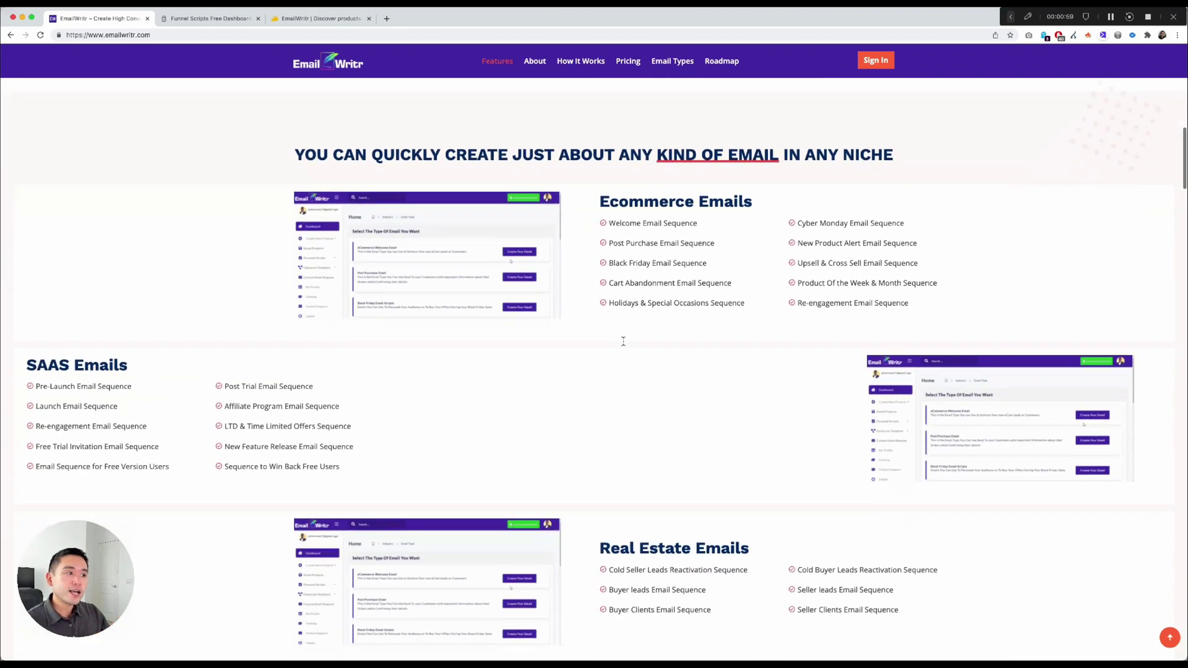
{"action": "left_click_drag", "start_coordinate": [599, 208], "coordinate": [743, 211]}
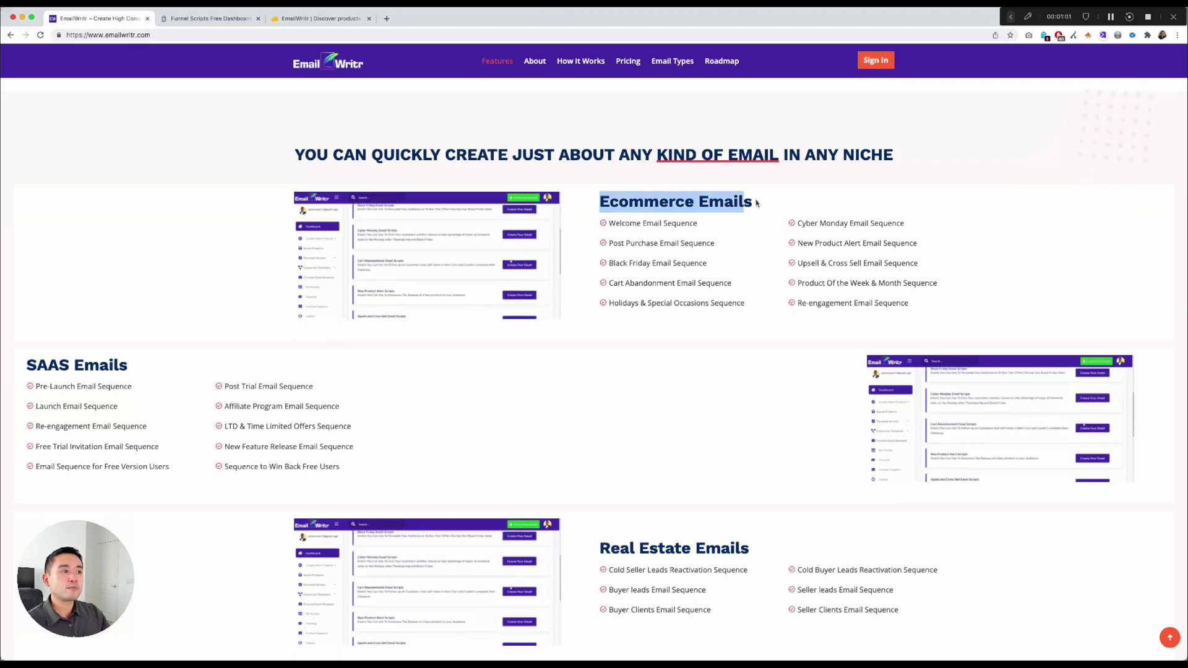
{"action": "scroll", "coordinate": [165, 353], "scroll_direction": "down", "scroll_amount": 3}
{"action": "scroll", "coordinate": [610, 331], "scroll_direction": "down", "scroll_amount": 10}
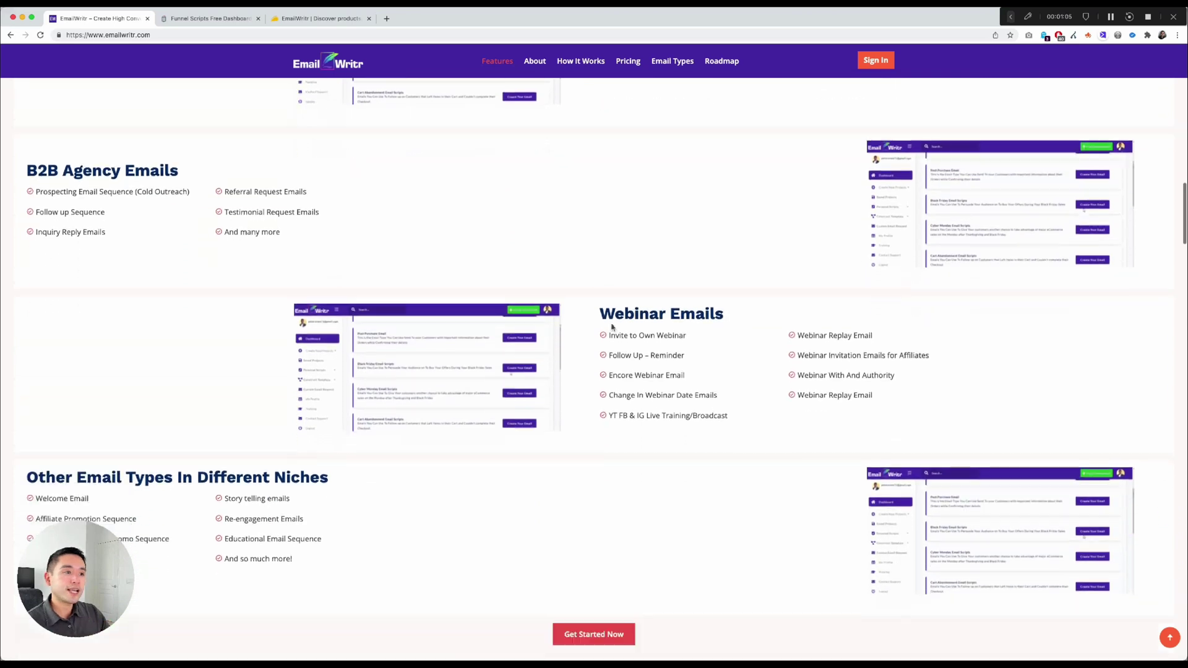
{"action": "scroll", "coordinate": [612, 326], "scroll_direction": "down", "scroll_amount": 4}
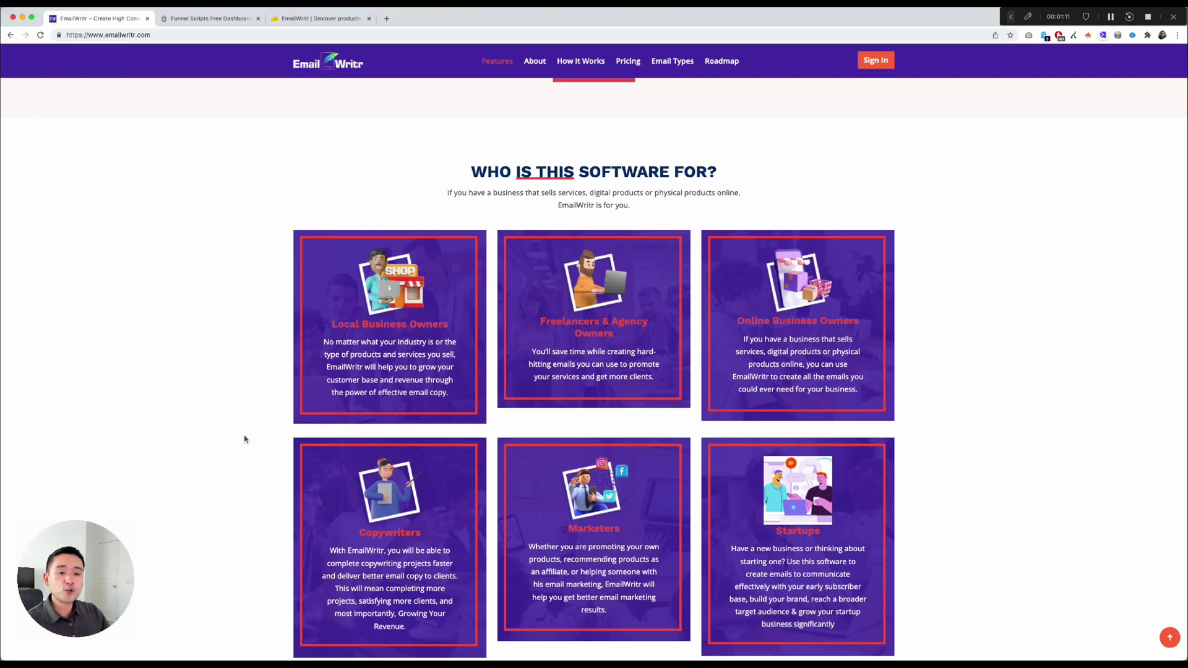
Return to the homepage hero section, then move to the Funnel Scripts Free Dashboard.
{"action": "scroll", "coordinate": [244, 440], "scroll_direction": "up", "scroll_amount": 8}
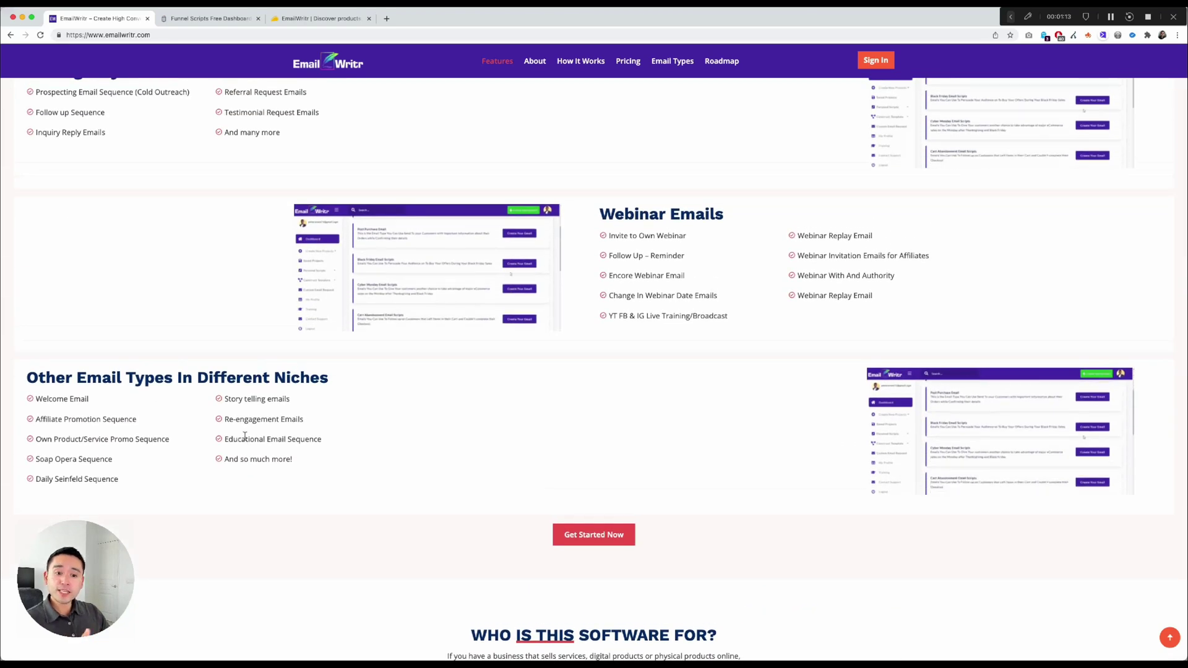
{"action": "scroll", "coordinate": [244, 438], "scroll_direction": "up", "scroll_amount": 3}
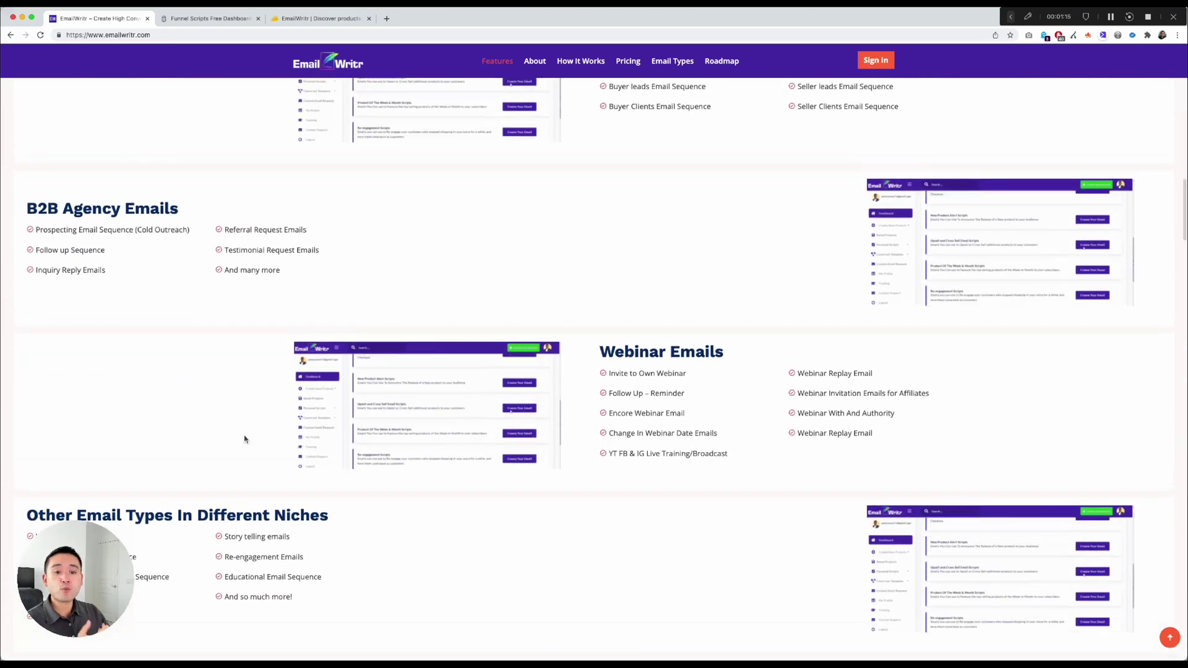
{"action": "scroll", "coordinate": [244, 439], "scroll_direction": "up", "scroll_amount": 6}
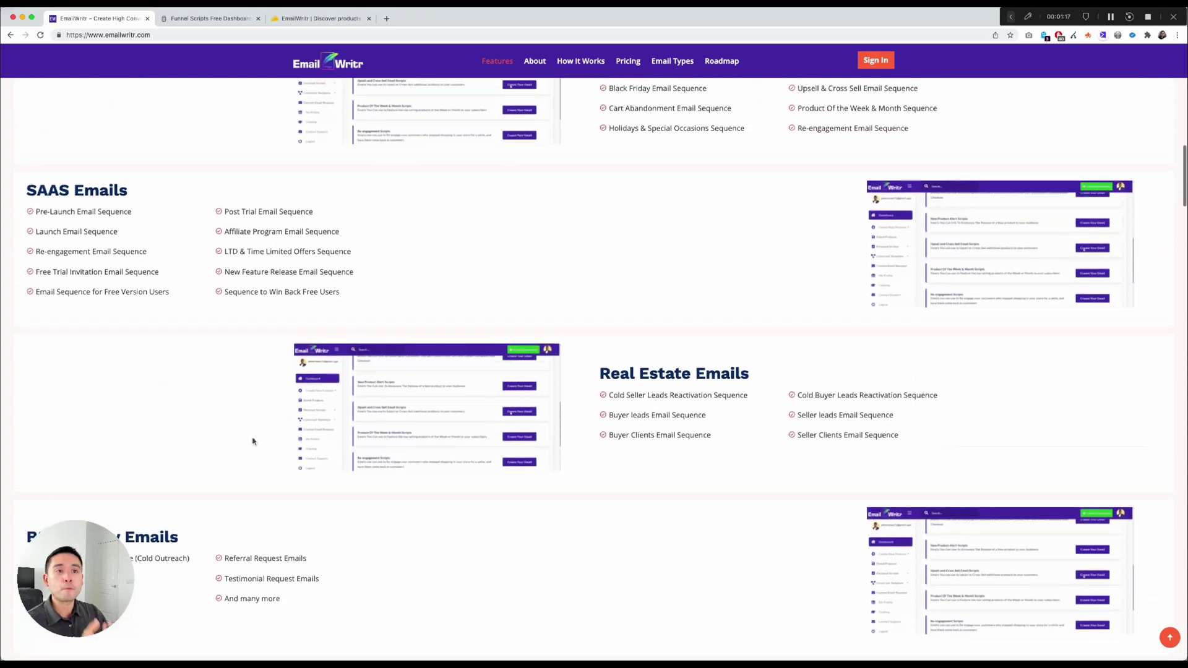
{"action": "scroll", "coordinate": [252, 441], "scroll_direction": "up", "scroll_amount": 20}
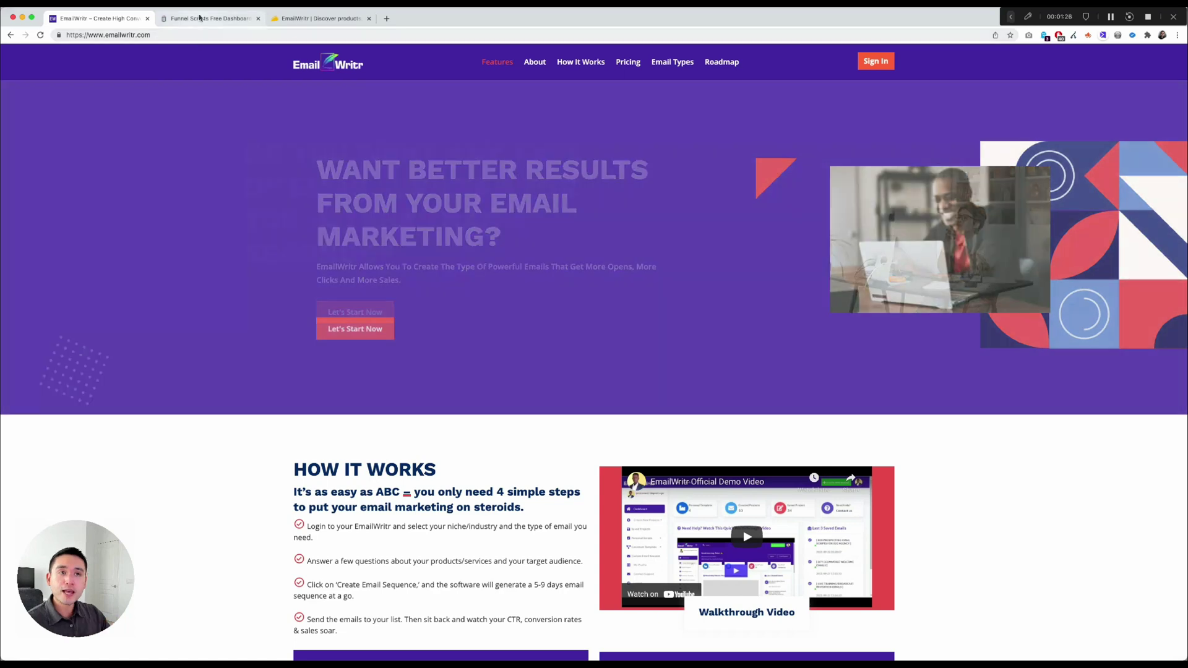
{"action": "left_click", "coordinate": [199, 18]}
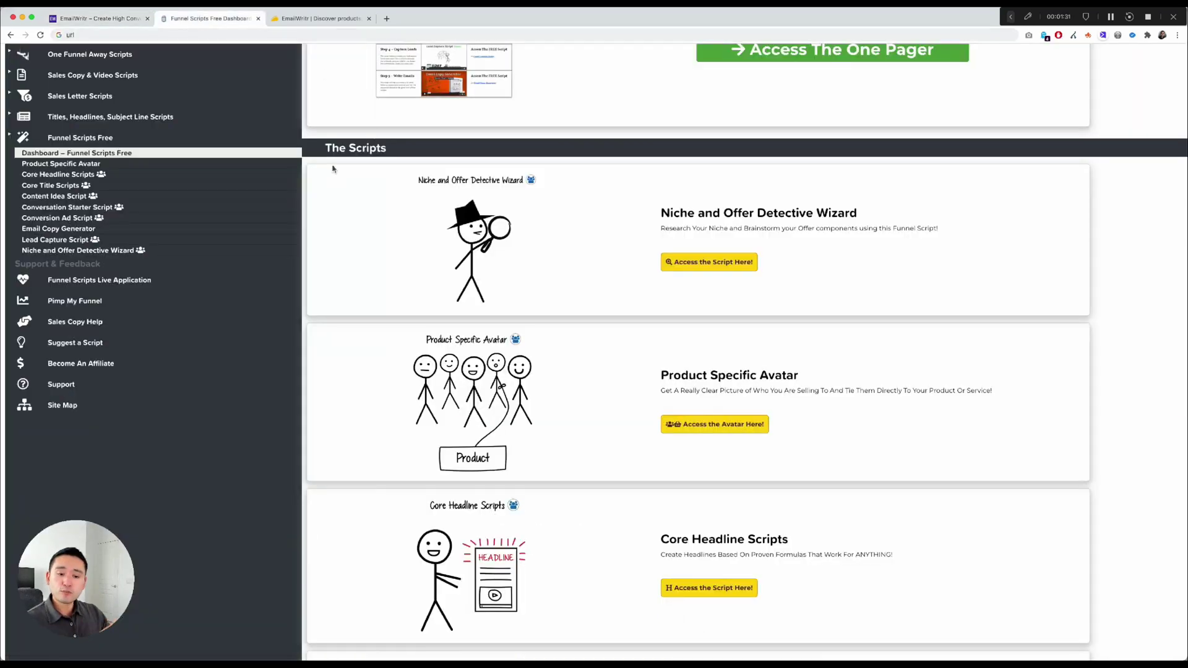
Browse The Scripts list, including Core Title, Content Idea, Conversation Starter and Conversion Ad Script.
{"action": "scroll", "coordinate": [375, 238], "scroll_direction": "up", "scroll_amount": 1}
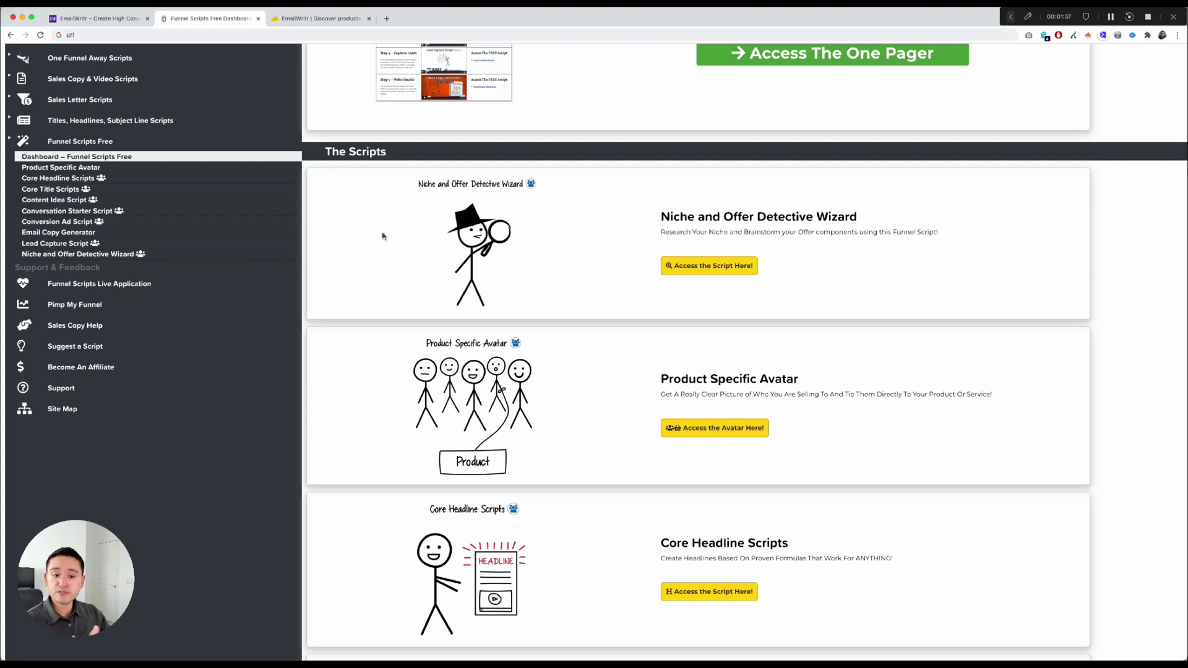
{"action": "scroll", "coordinate": [383, 236], "scroll_direction": "down", "scroll_amount": 1}
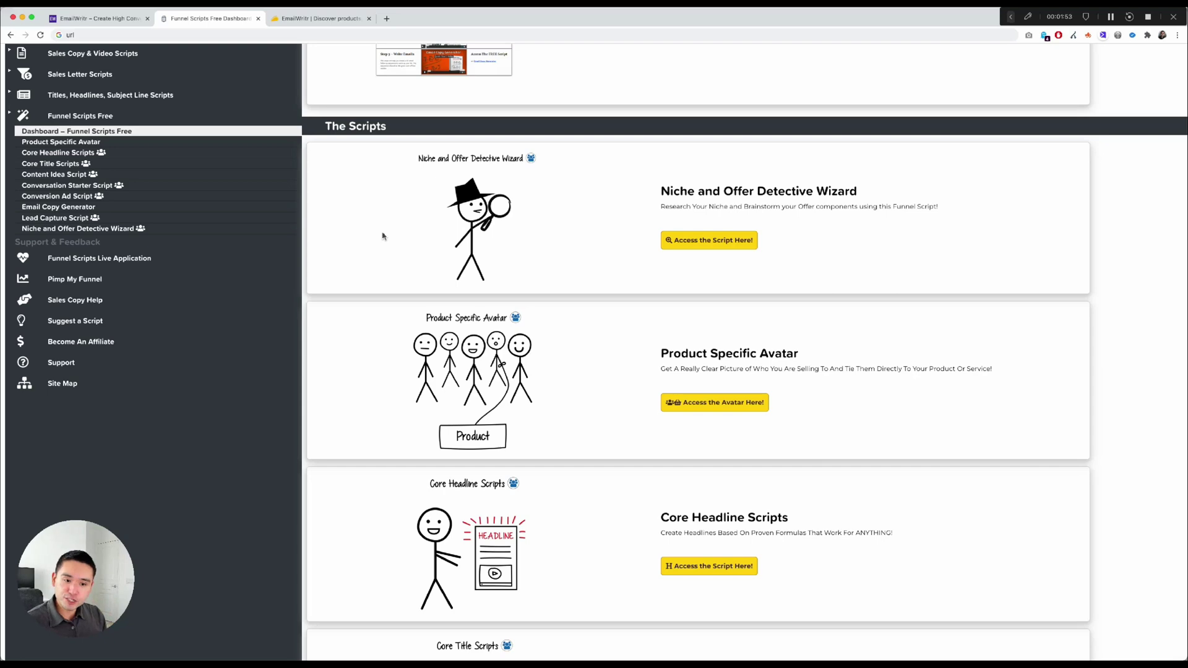
{"action": "scroll", "coordinate": [383, 235], "scroll_direction": "up", "scroll_amount": 1}
{"action": "scroll", "coordinate": [396, 241], "scroll_direction": "down", "scroll_amount": 10}
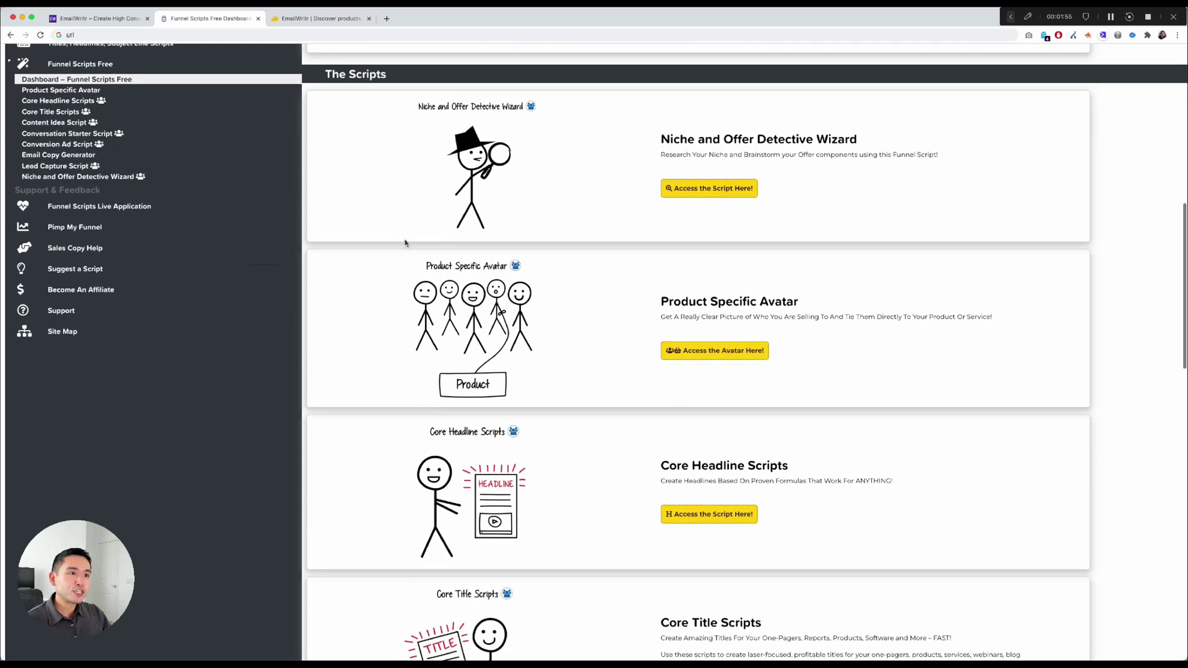
{"action": "scroll", "coordinate": [410, 249], "scroll_direction": "down", "scroll_amount": 5}
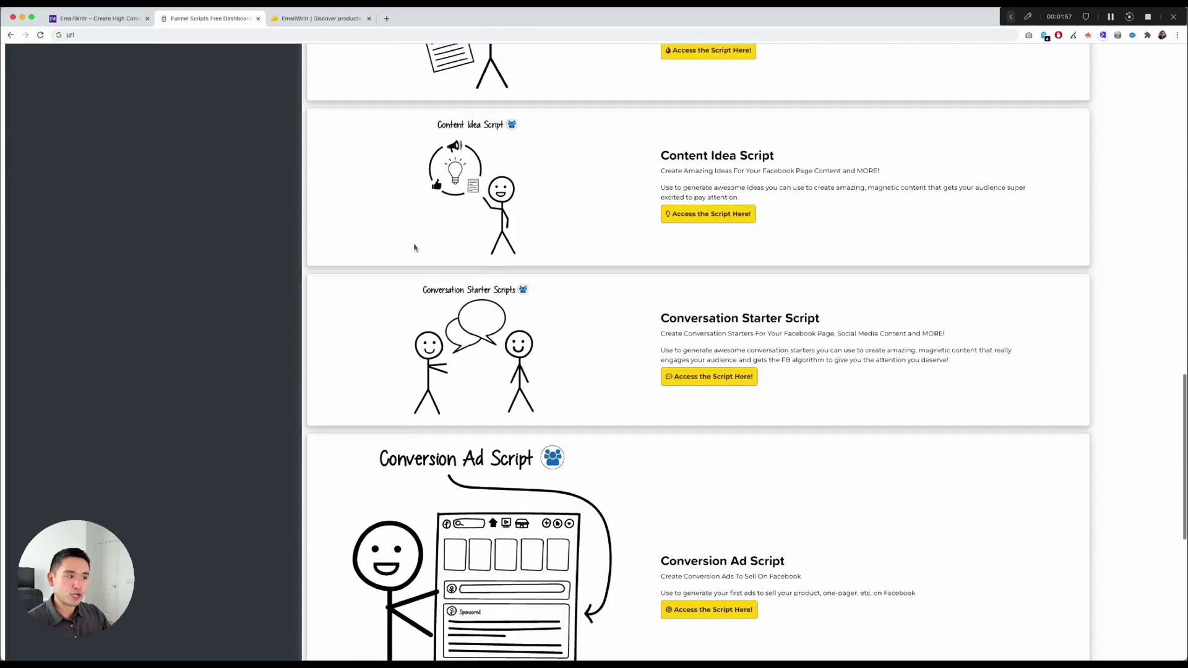
{"action": "scroll", "coordinate": [433, 250], "scroll_direction": "down", "scroll_amount": 2}
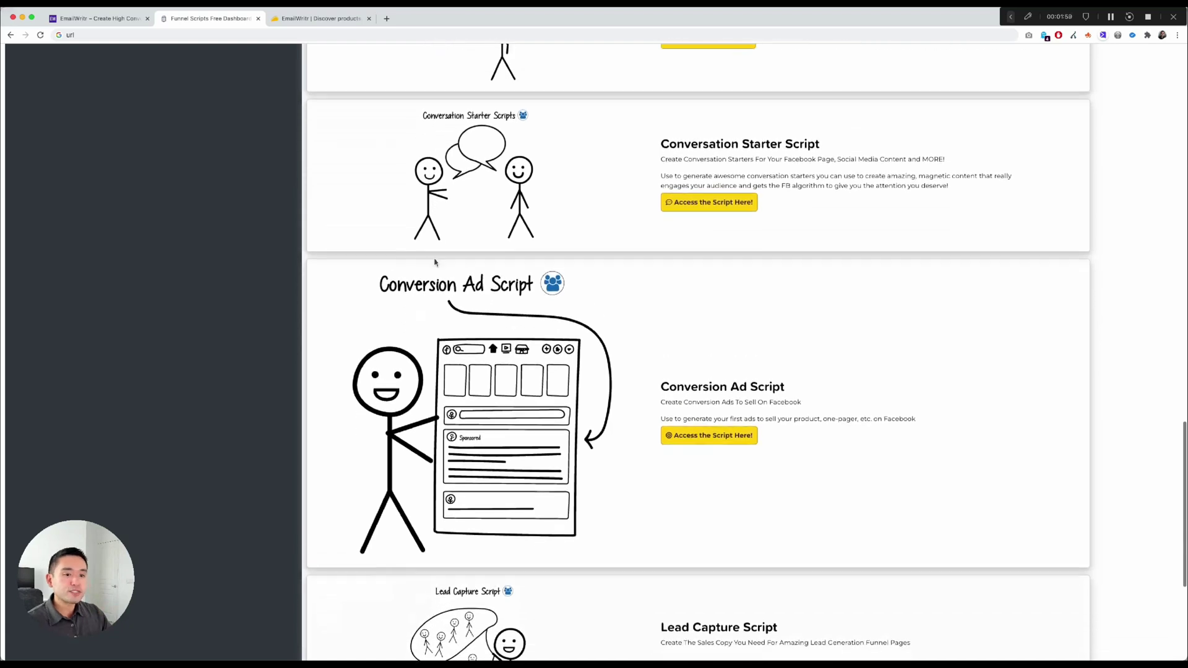
{"action": "scroll", "coordinate": [442, 263], "scroll_direction": "up", "scroll_amount": 3}
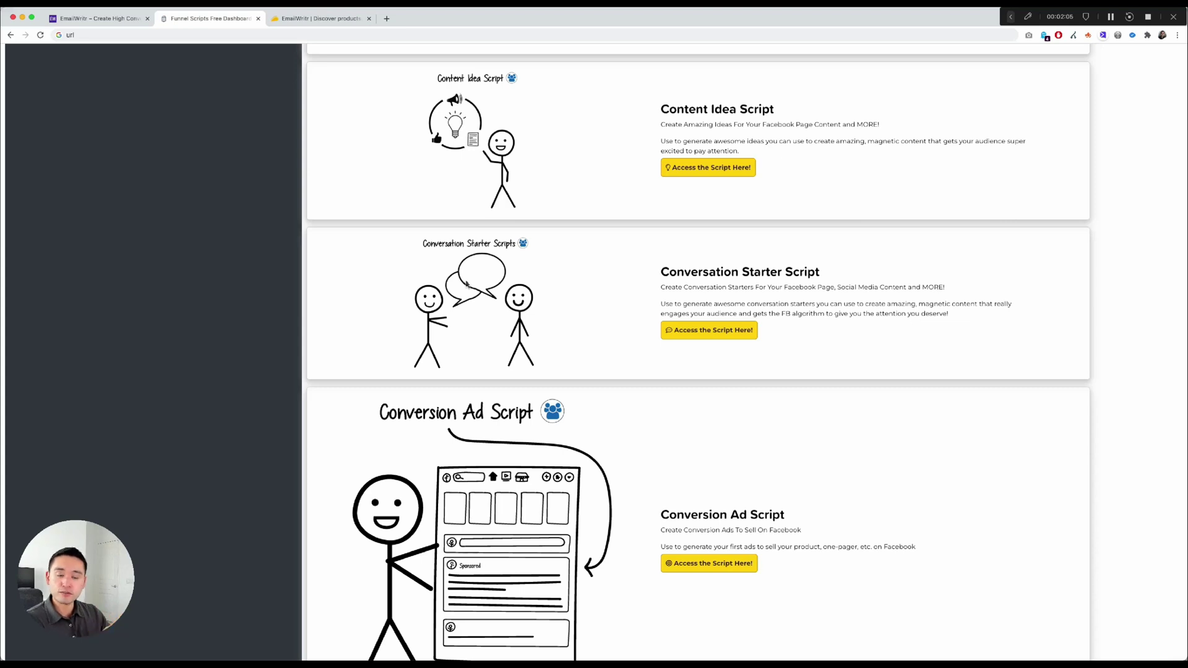
{"action": "scroll", "coordinate": [466, 283], "scroll_direction": "up", "scroll_amount": 3}
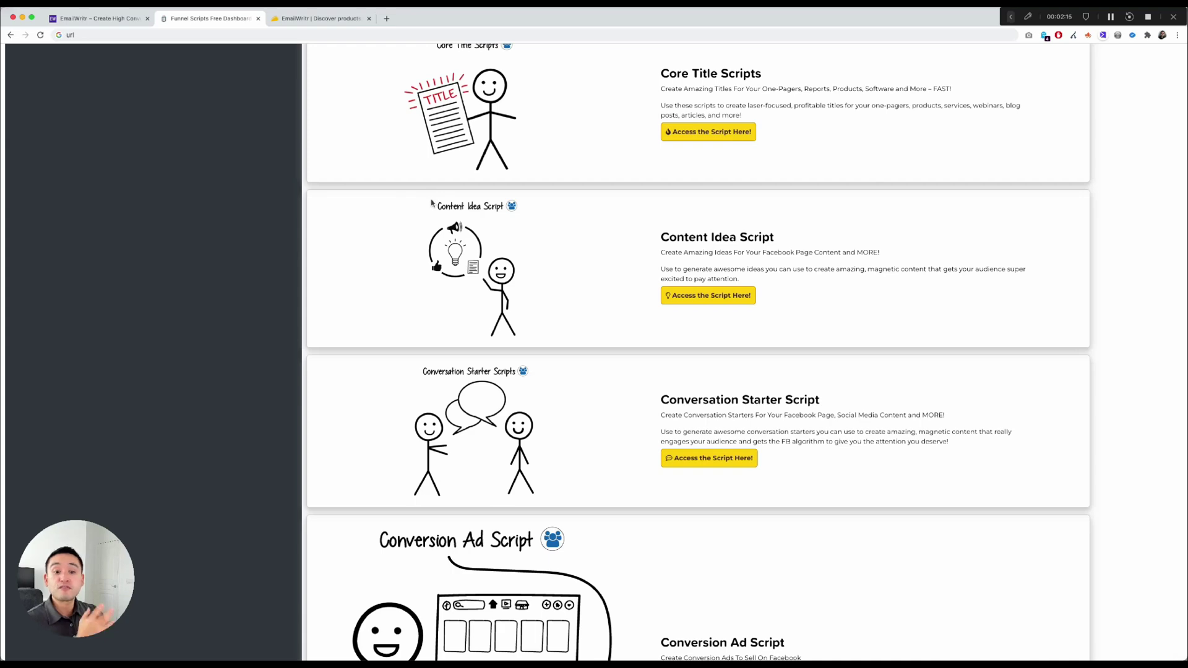
Sign in to EmailWritr and start a Custom Sequence project from Create New Projects.
{"action": "left_click", "coordinate": [93, 19]}
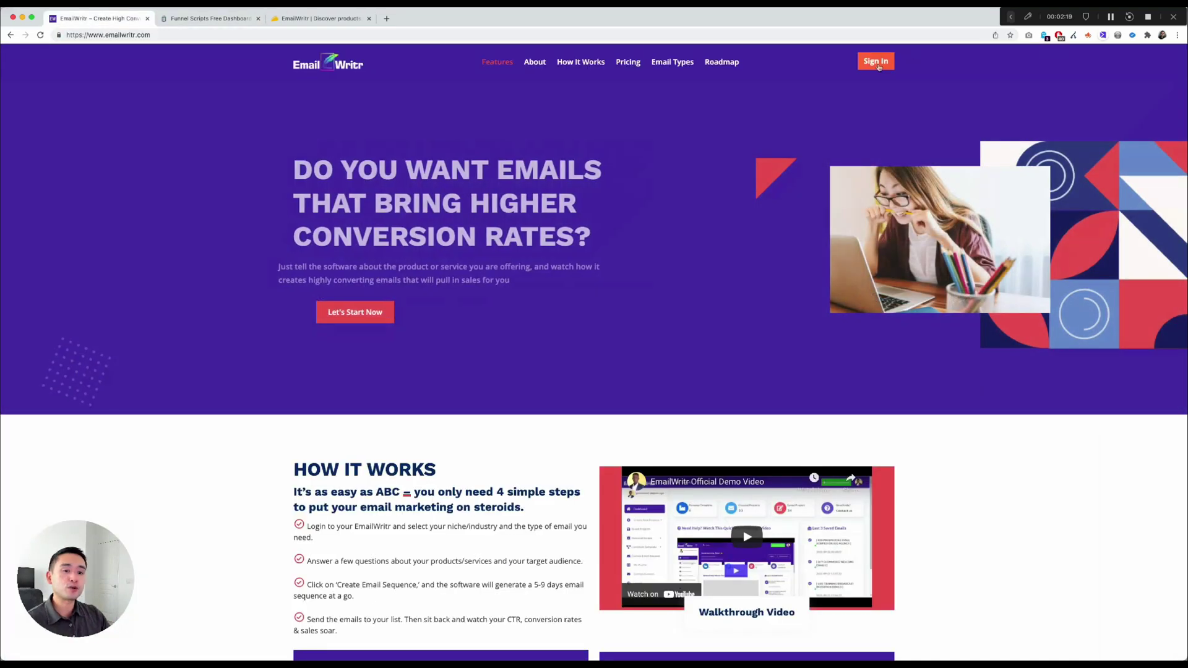
{"action": "left_click", "coordinate": [877, 70]}
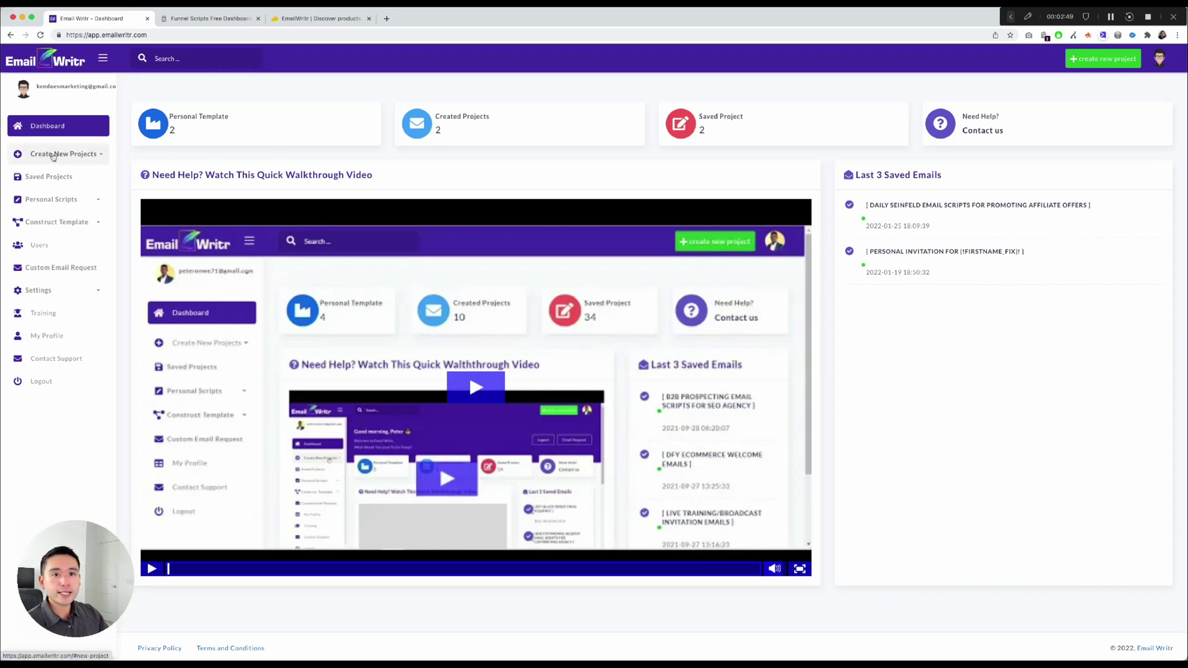
{"action": "left_click", "coordinate": [65, 159]}
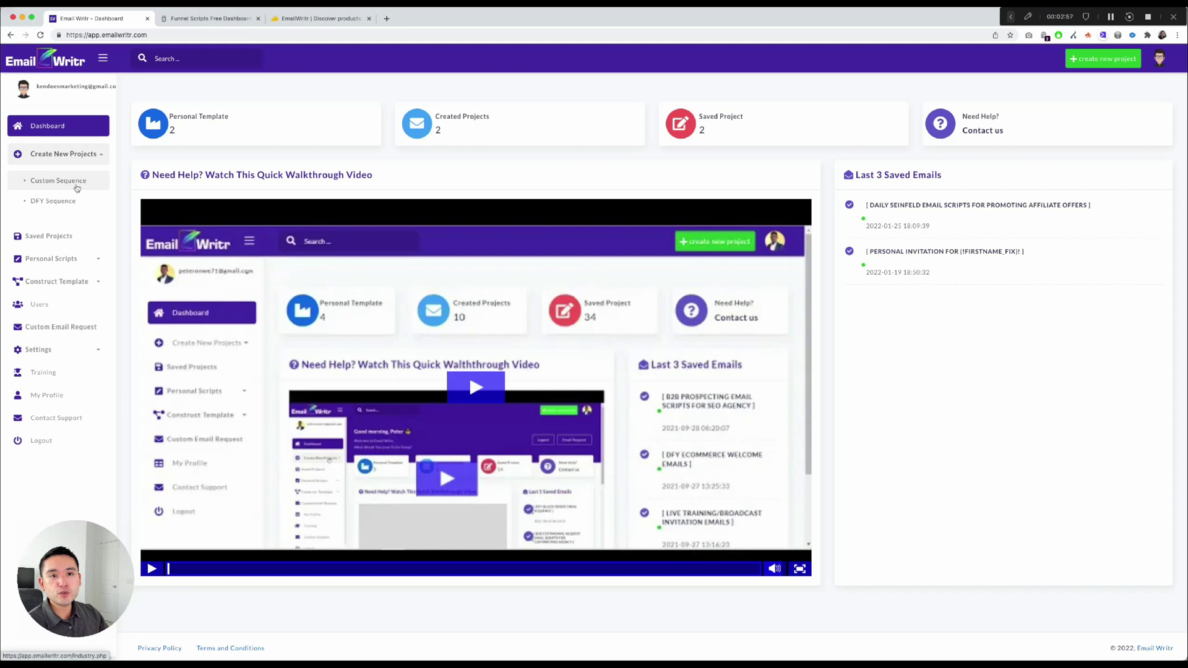
{"action": "left_click", "coordinate": [75, 186]}
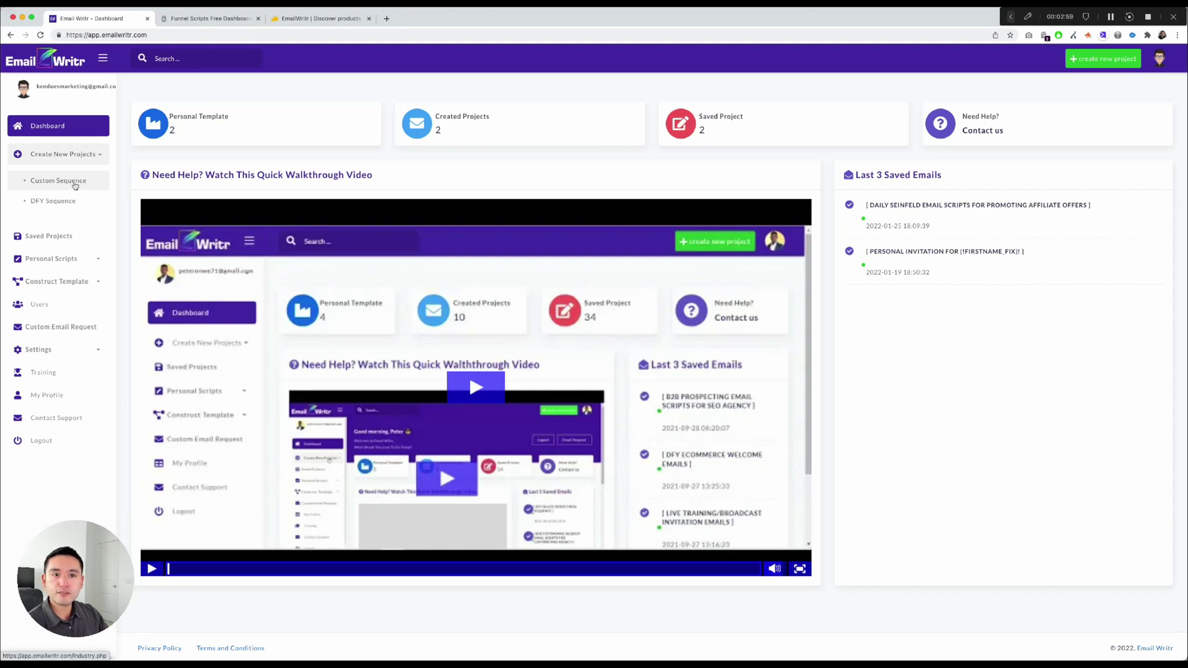
{"action": "left_click_drag", "start_coordinate": [140, 153], "coordinate": [260, 157]}
{"action": "scroll", "coordinate": [355, 178], "scroll_direction": "down", "scroll_amount": 1}
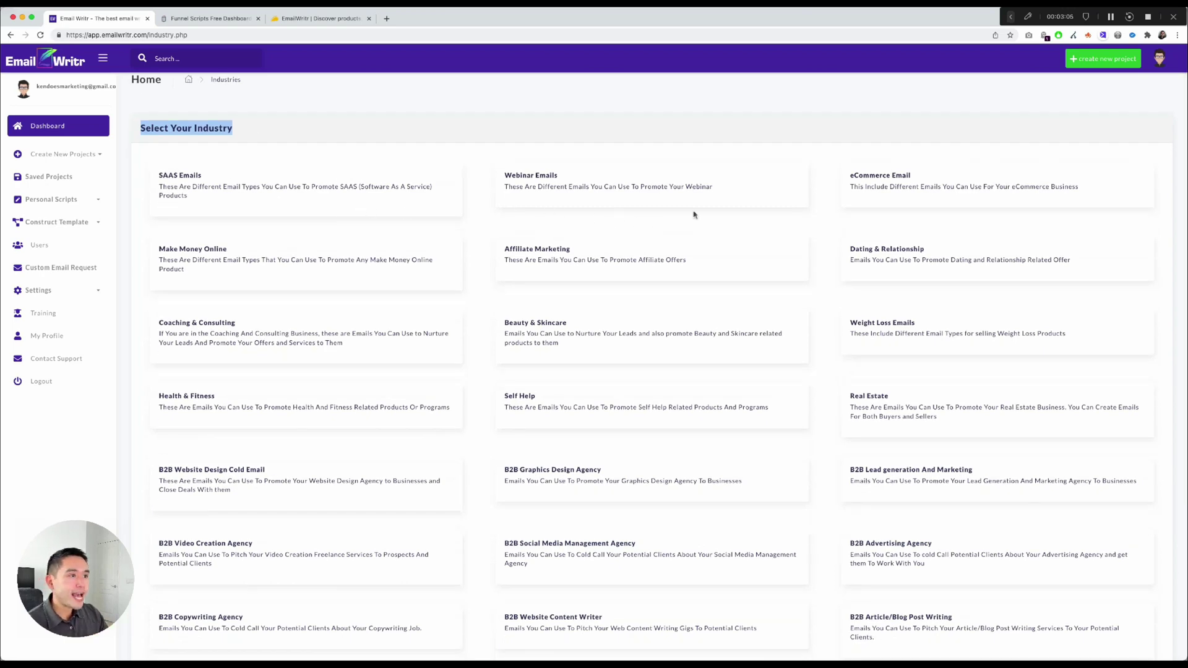
{"action": "scroll", "coordinate": [806, 221], "scroll_direction": "down", "scroll_amount": 1}
{"action": "scroll", "coordinate": [697, 209], "scroll_direction": "down", "scroll_amount": 3}
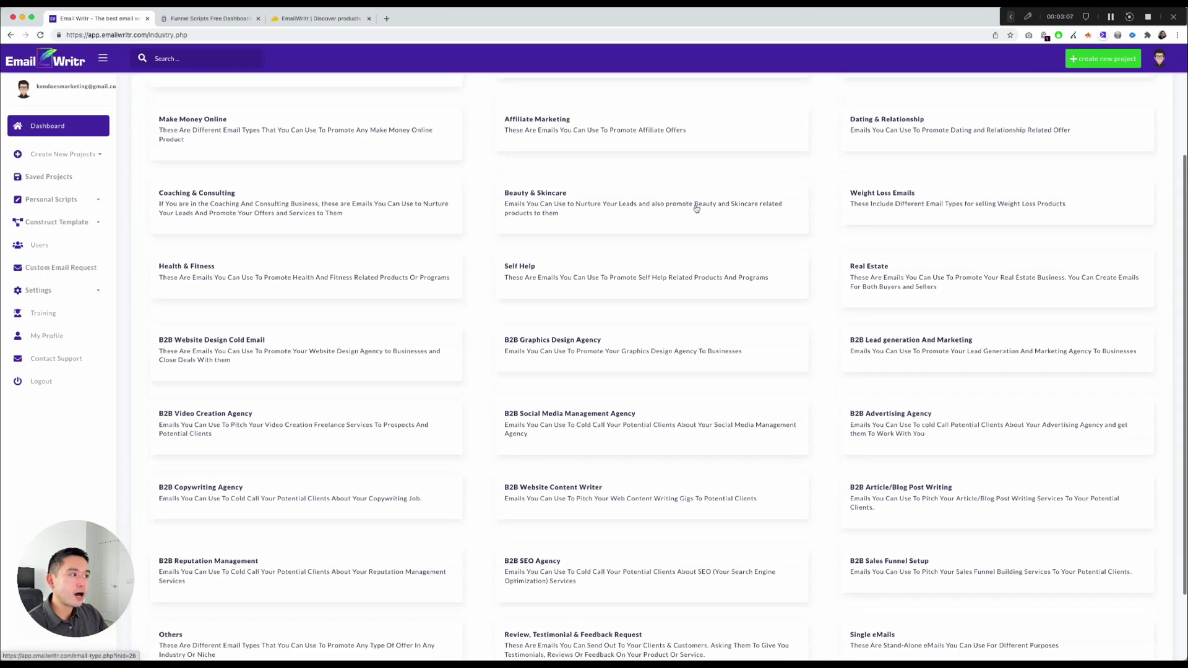
{"action": "scroll", "coordinate": [464, 249], "scroll_direction": "down", "scroll_amount": 3}
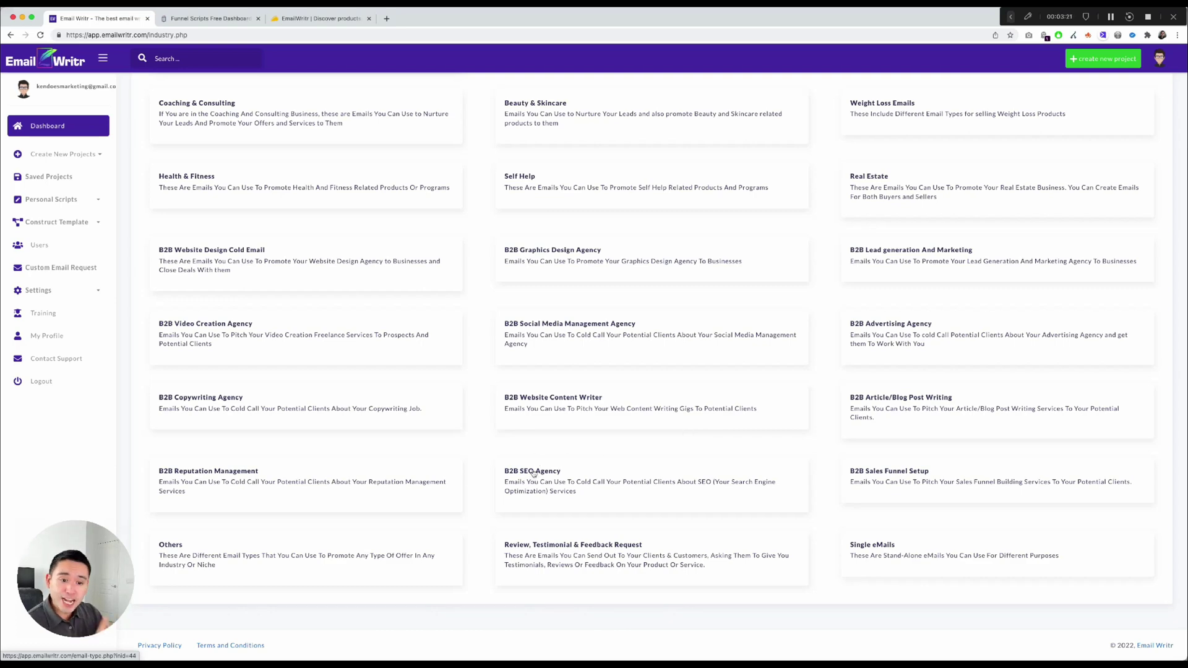
{"action": "scroll", "coordinate": [533, 476], "scroll_direction": "up", "scroll_amount": 2}
{"action": "scroll", "coordinate": [534, 473], "scroll_direction": "up", "scroll_amount": 4}
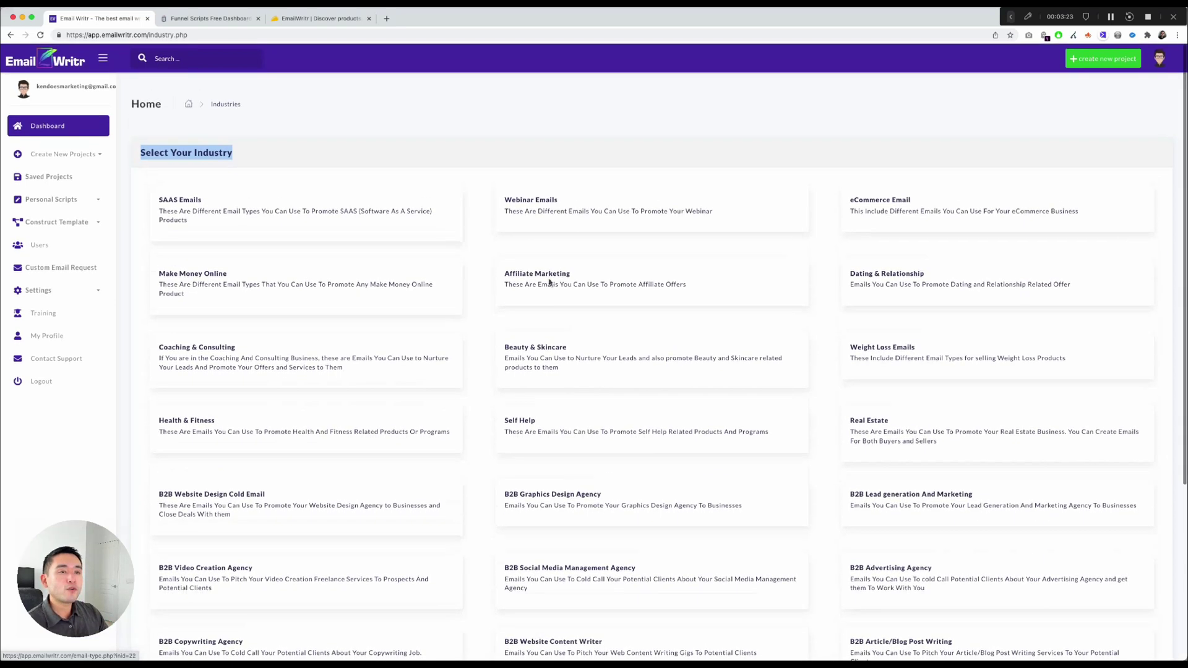
{"action": "left_click", "coordinate": [533, 295]}
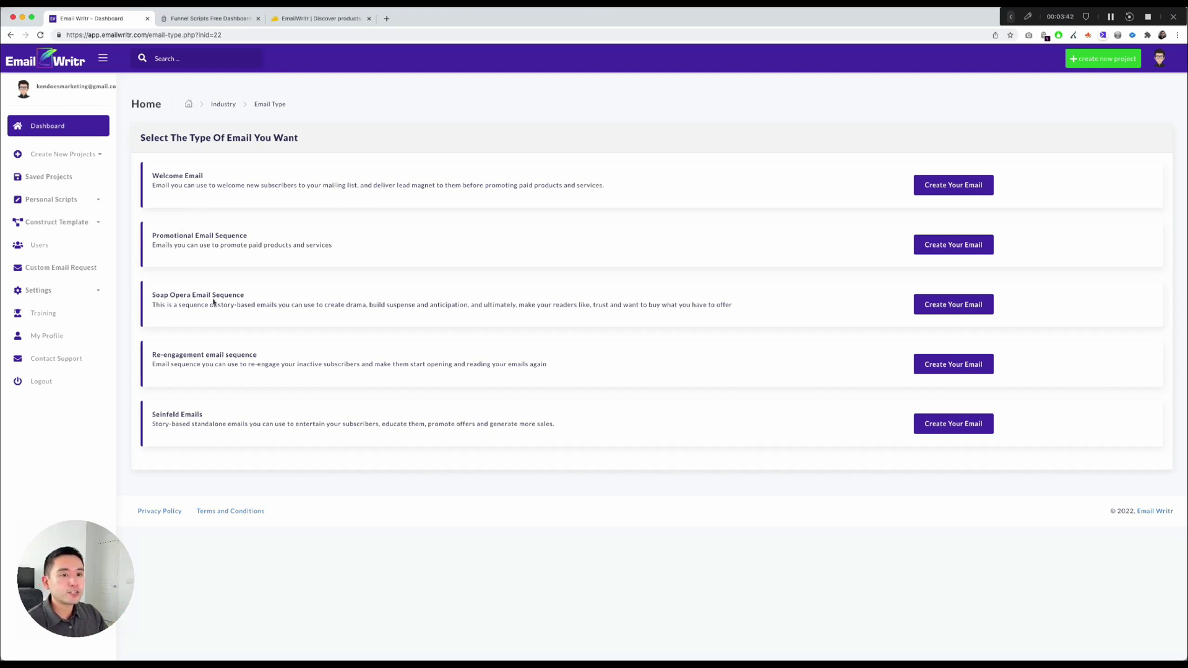
Go back to the industries and view the Coaching & Consulting email types.
{"action": "left_click", "coordinate": [229, 110]}
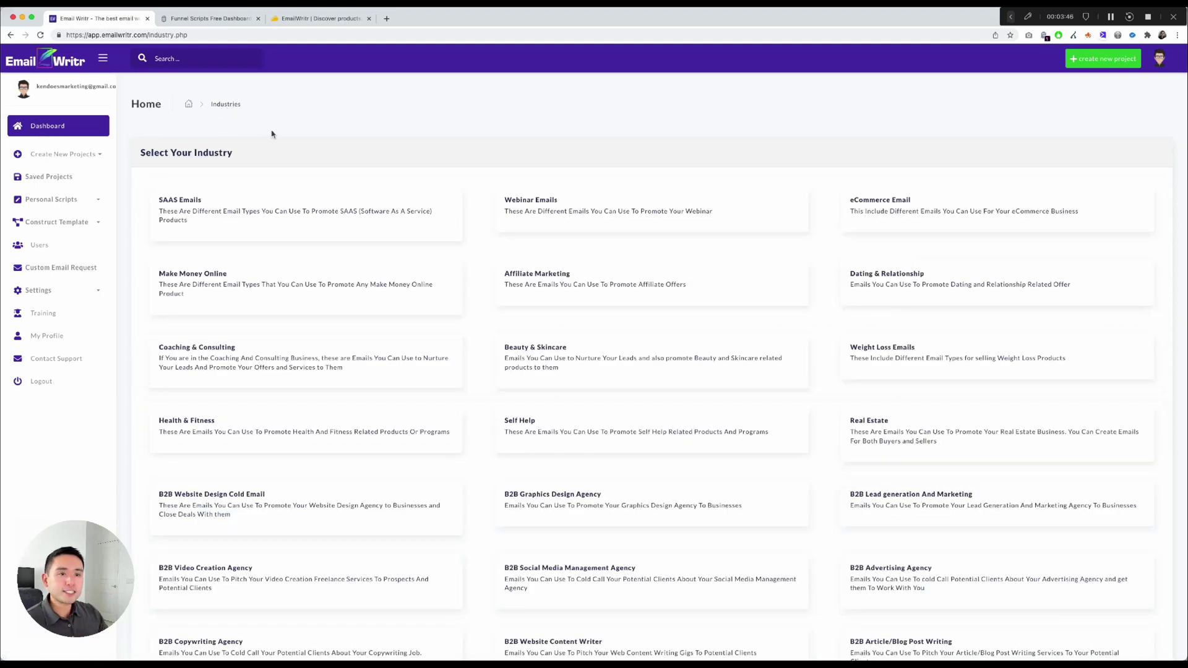
{"action": "scroll", "coordinate": [270, 131], "scroll_direction": "down", "scroll_amount": 3}
{"action": "scroll", "coordinate": [292, 244], "scroll_direction": "down", "scroll_amount": 1}
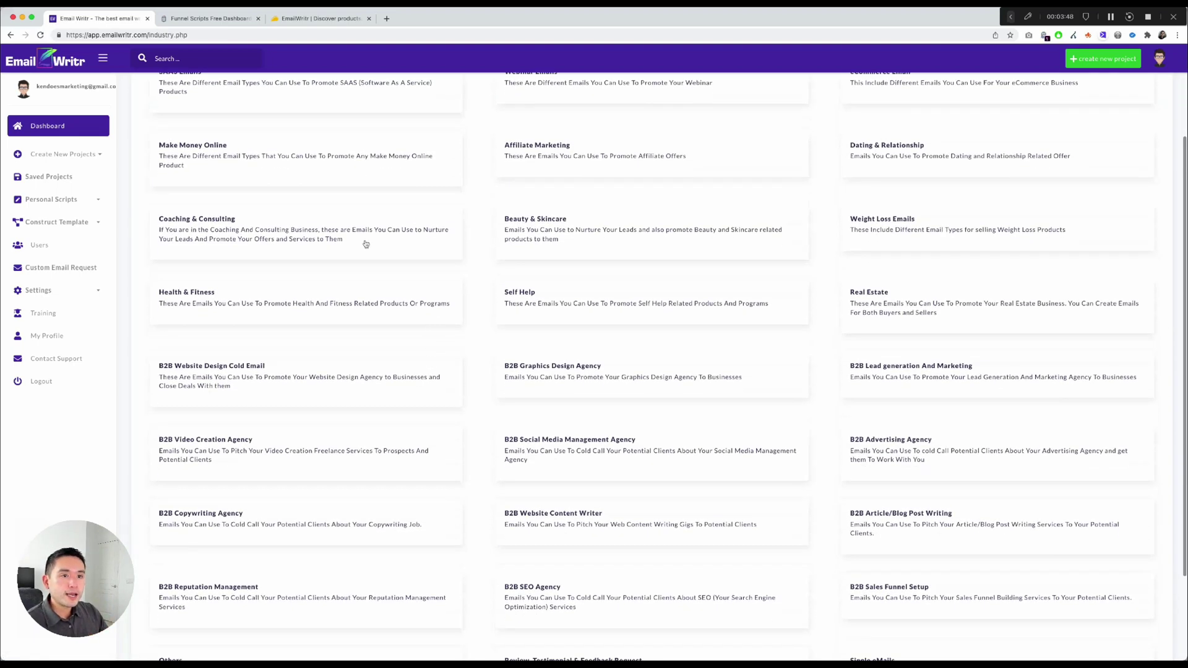
{"action": "left_click", "coordinate": [241, 223]}
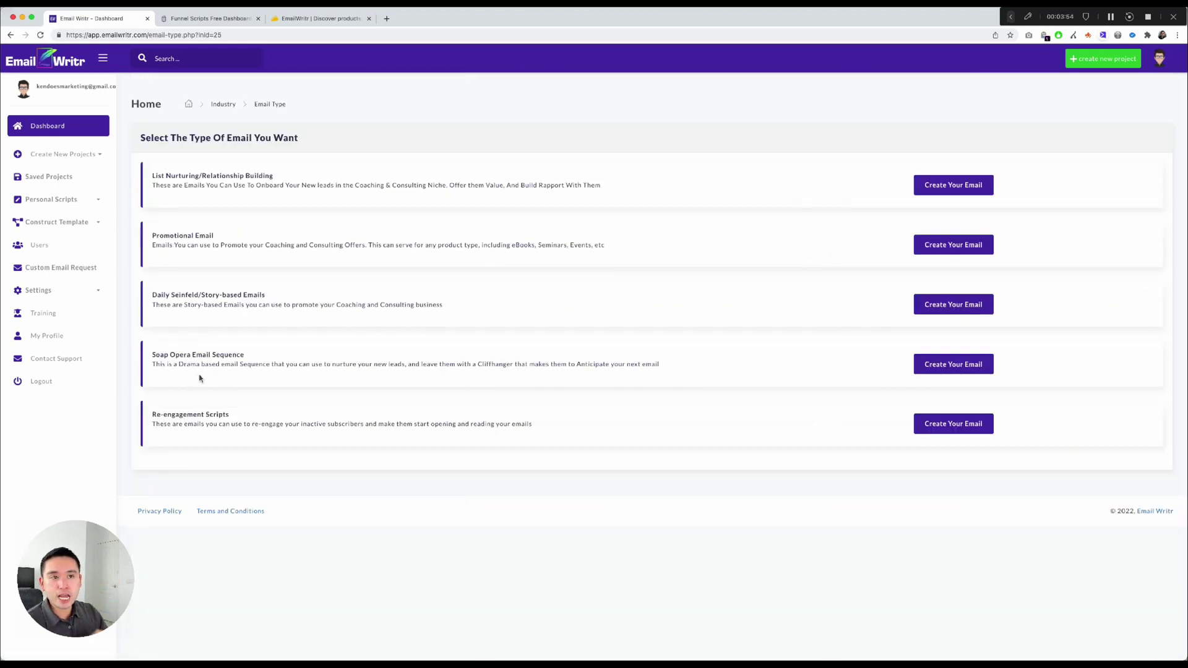
{"action": "left_click", "coordinate": [222, 106]}
Check Webinar Emails, then choose Welcome Email in the industry that offers it.
{"action": "scroll", "coordinate": [470, 246], "scroll_direction": "down", "scroll_amount": 5}
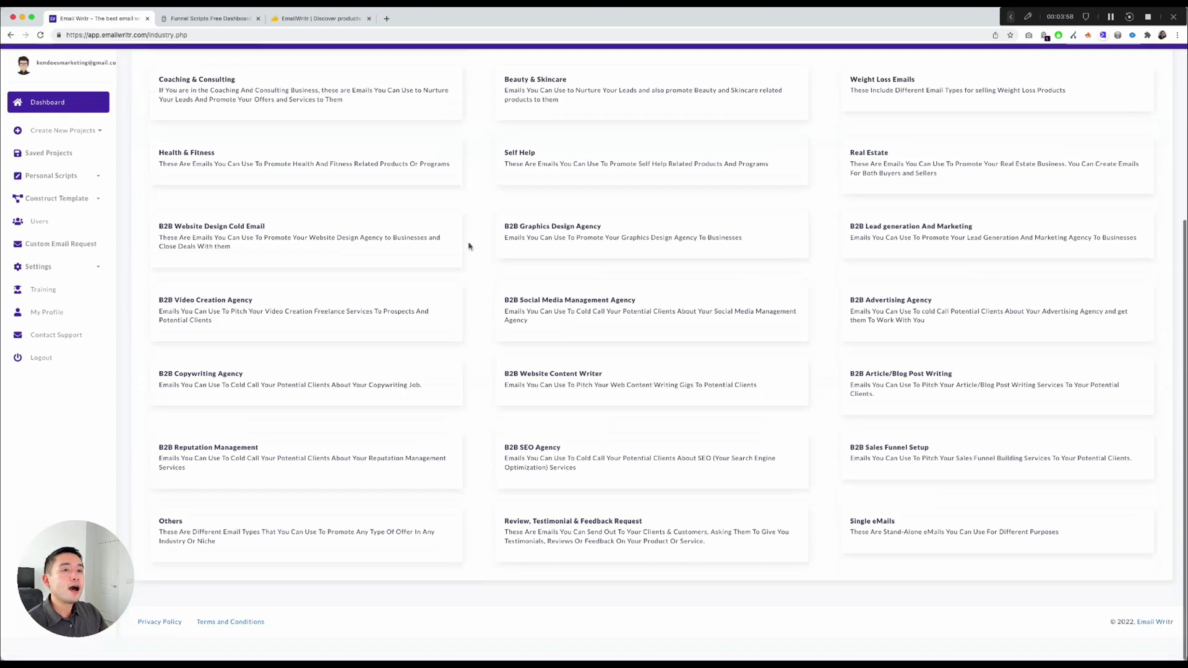
{"action": "scroll", "coordinate": [471, 247], "scroll_direction": "up", "scroll_amount": 3}
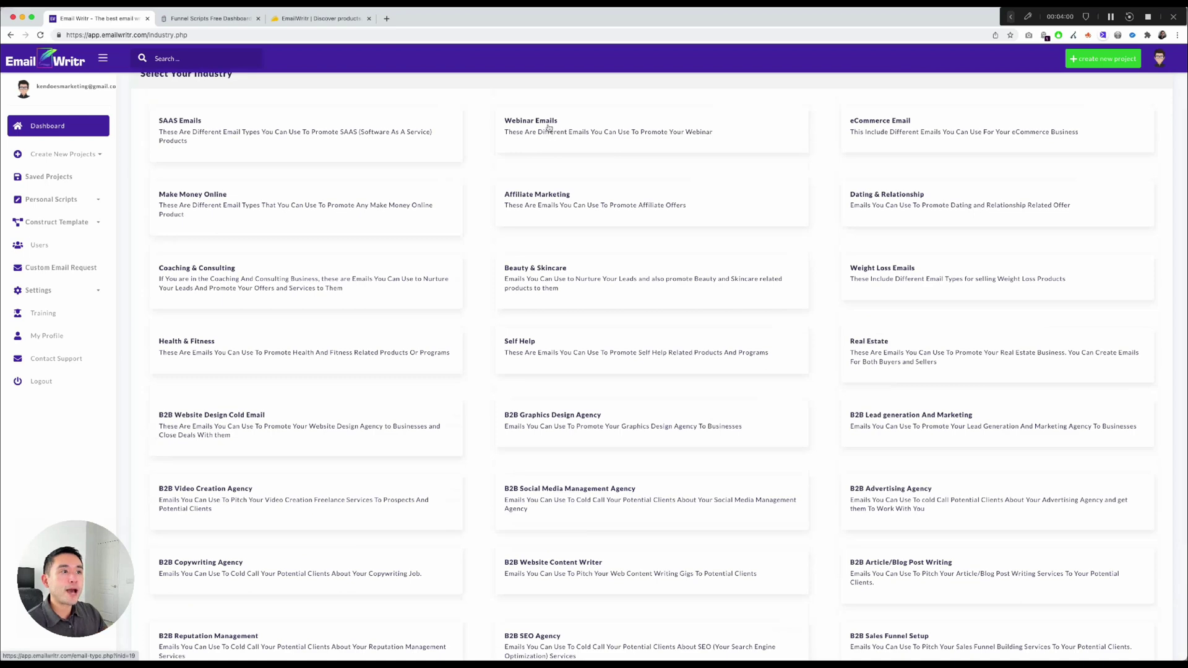
{"action": "left_click", "coordinate": [550, 128]}
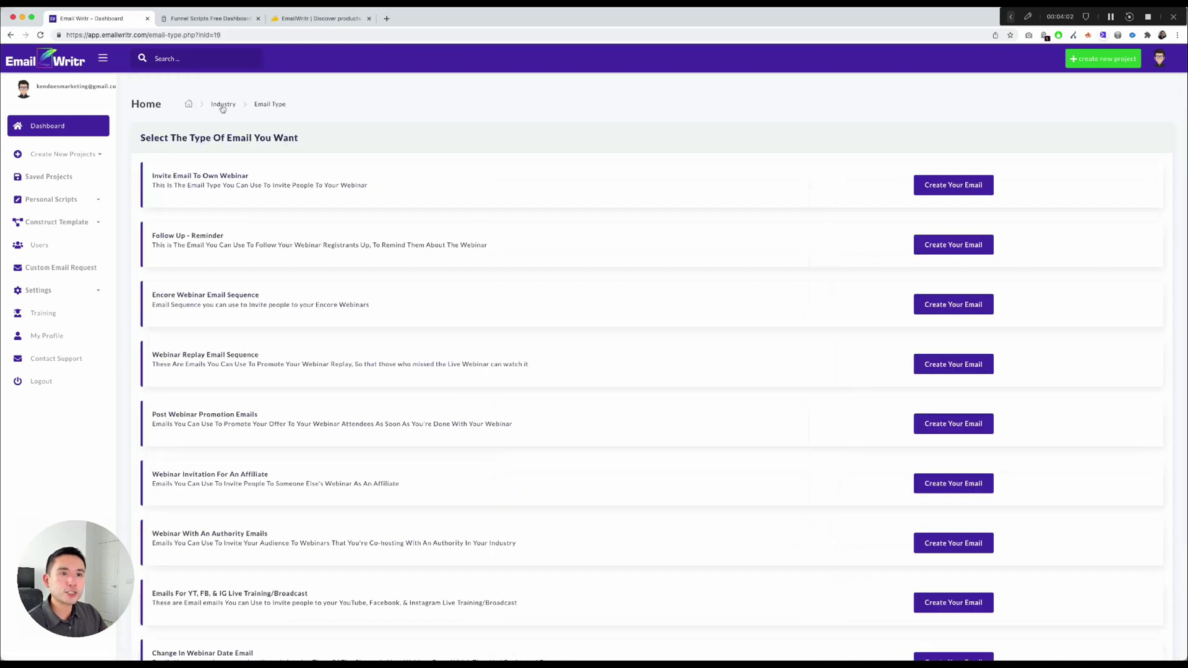
{"action": "left_click", "coordinate": [221, 105]}
{"action": "left_click", "coordinate": [516, 281]}
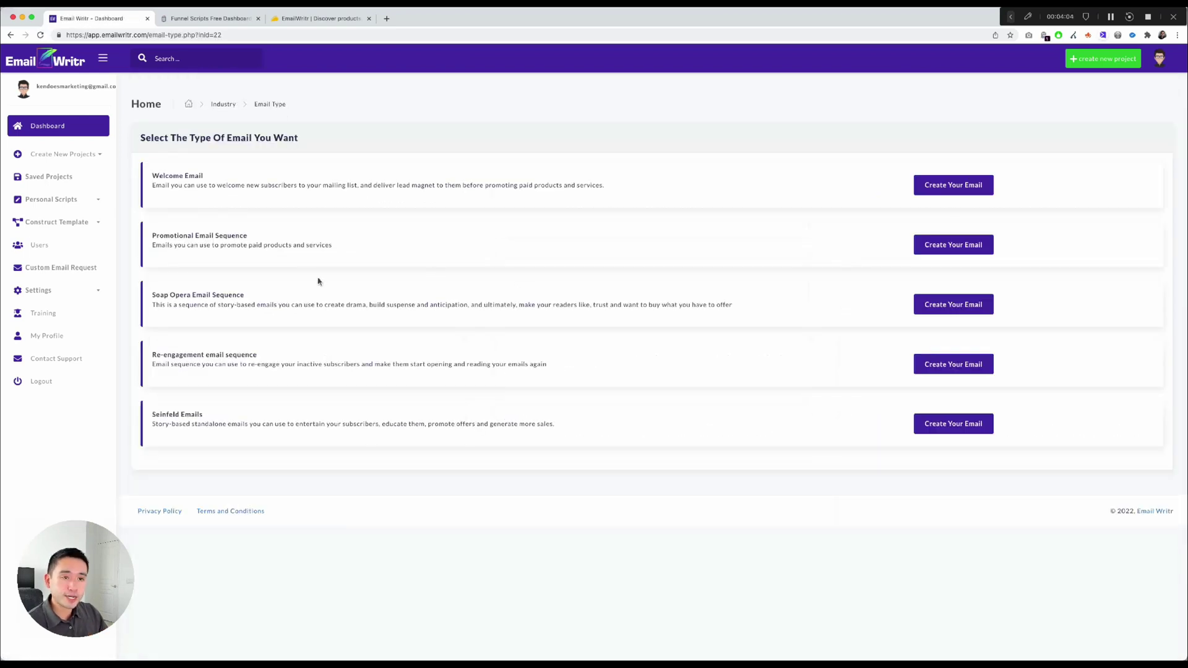
{"action": "left_click", "coordinate": [954, 191]}
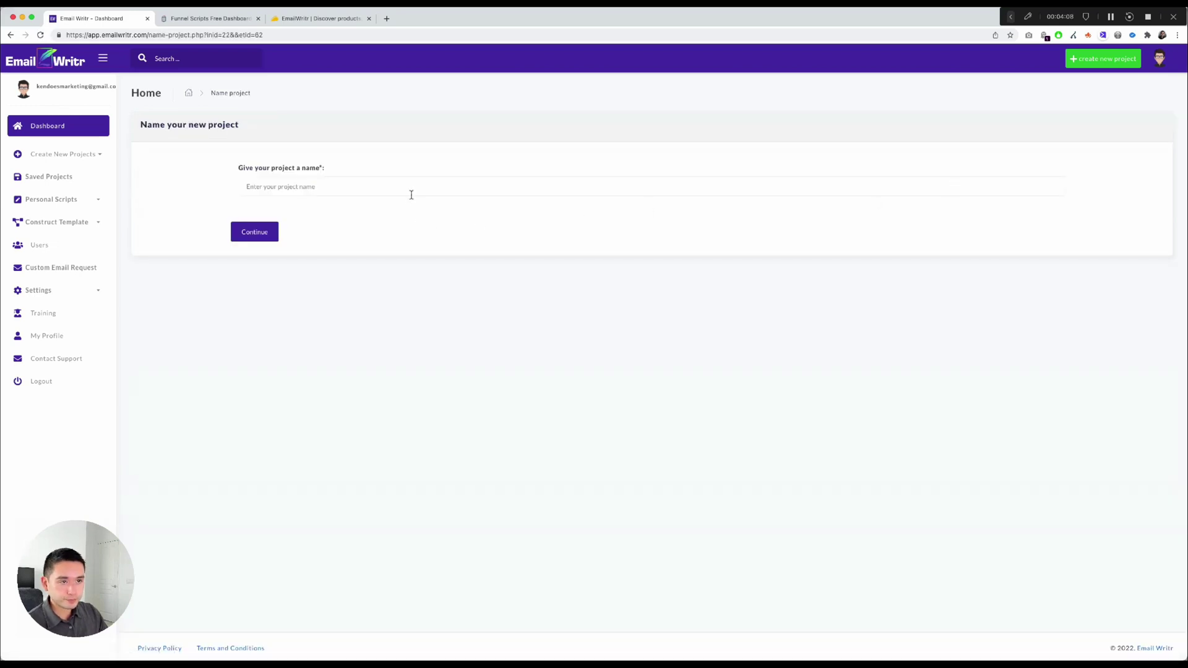
Name the new project 'Welcome Email' and continue to its questions.
{"action": "left_click", "coordinate": [408, 186]}
{"action": "type", "text": "Welcome Email"}
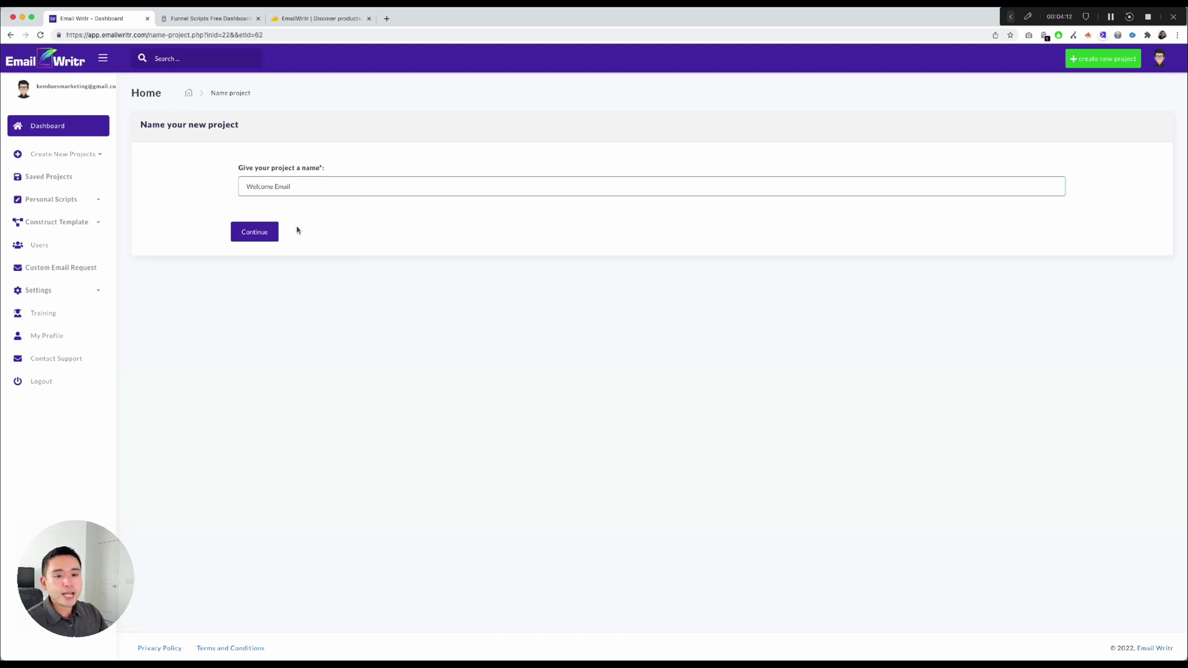
{"action": "left_click", "coordinate": [252, 233]}
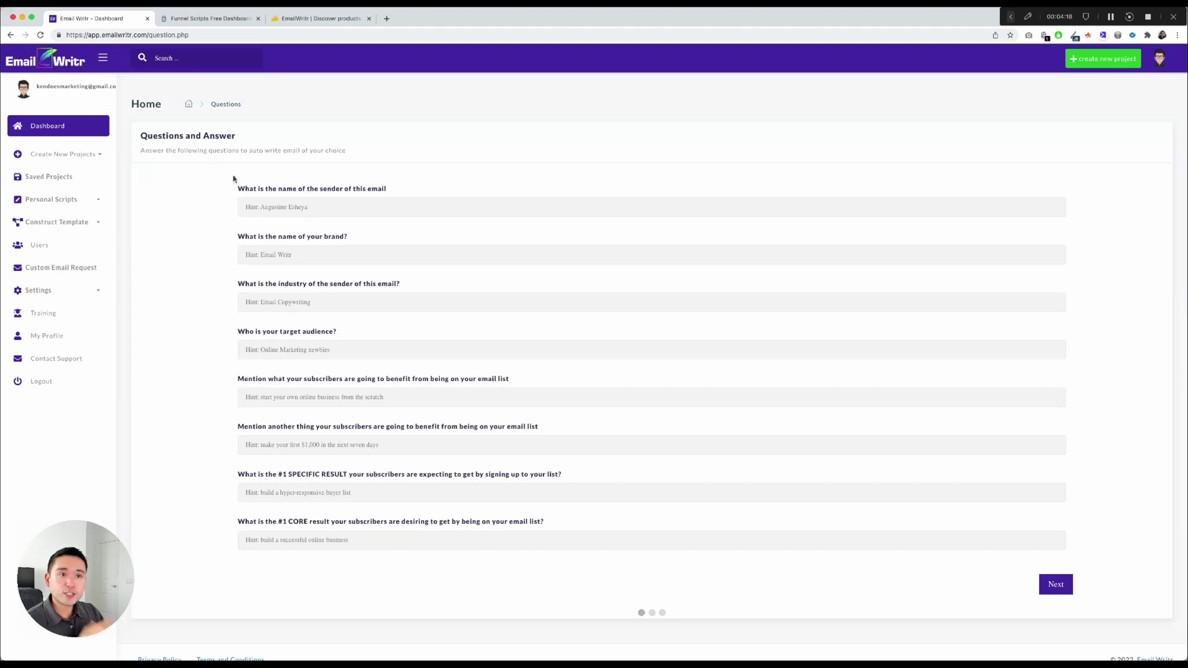
Enter the sender's name, brand Jasper, industry Copywriting and audience 'digital entrepreneurs'.
{"action": "left_click", "coordinate": [316, 207]}
{"action": "key", "text": "Tab"}
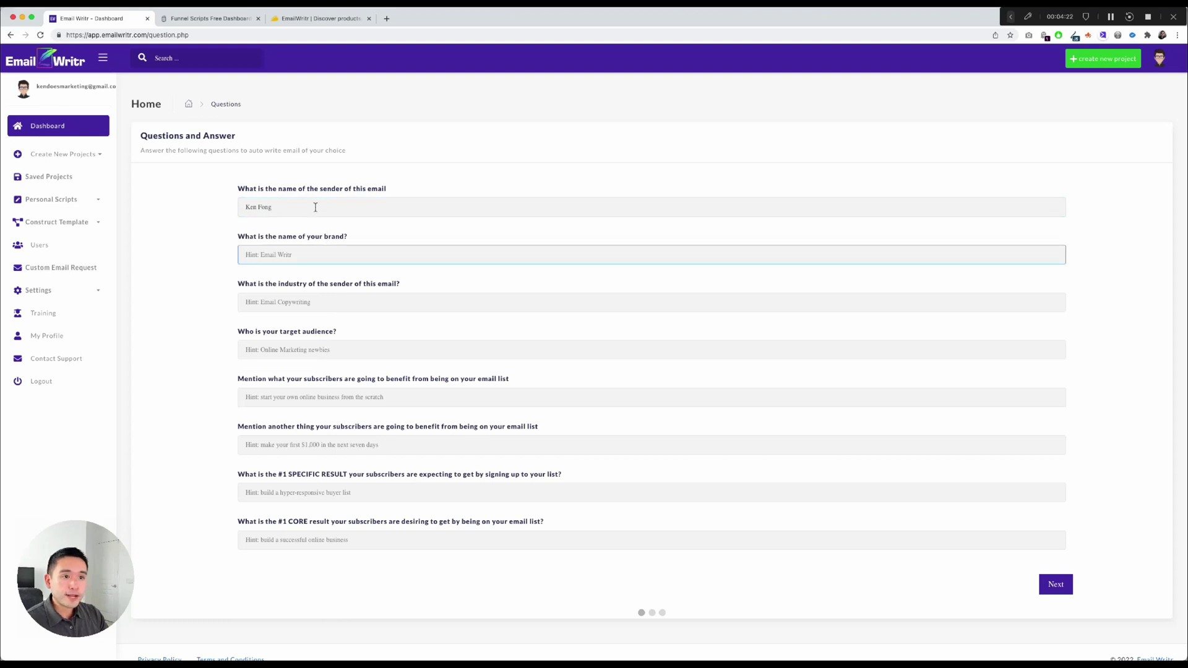
{"action": "type", "text": "Jasper"}
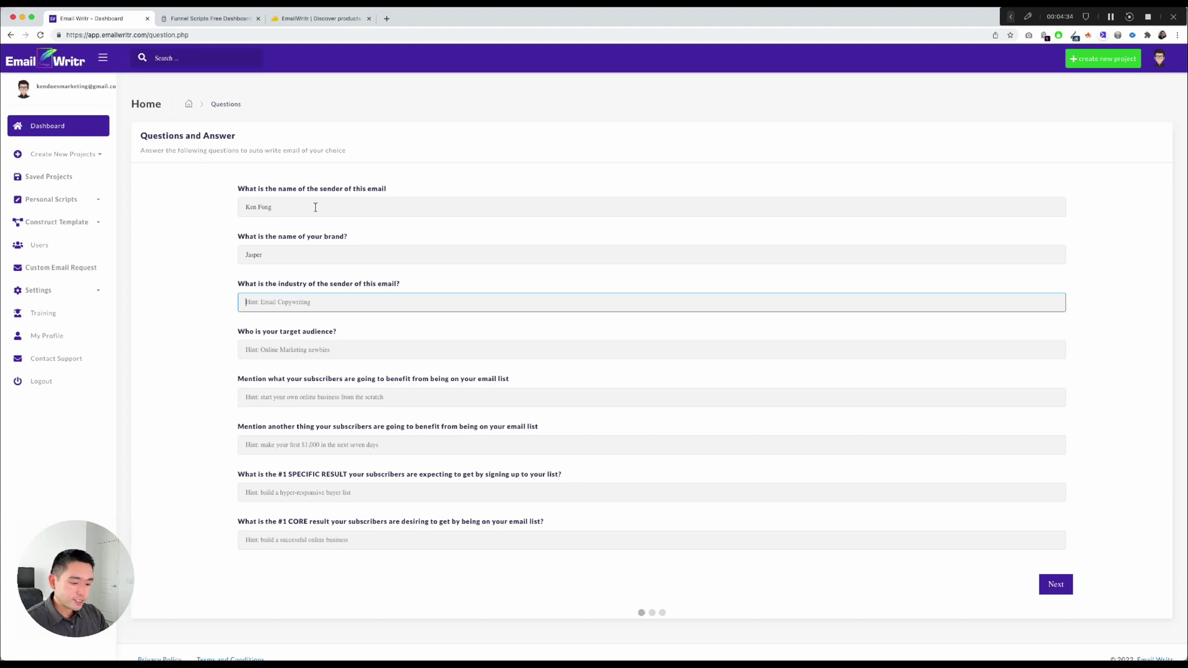
{"action": "type", "text": "copy"}
{"action": "key", "text": "Down"}
{"action": "key", "text": "Return"}
{"action": "key", "text": "Tab"}
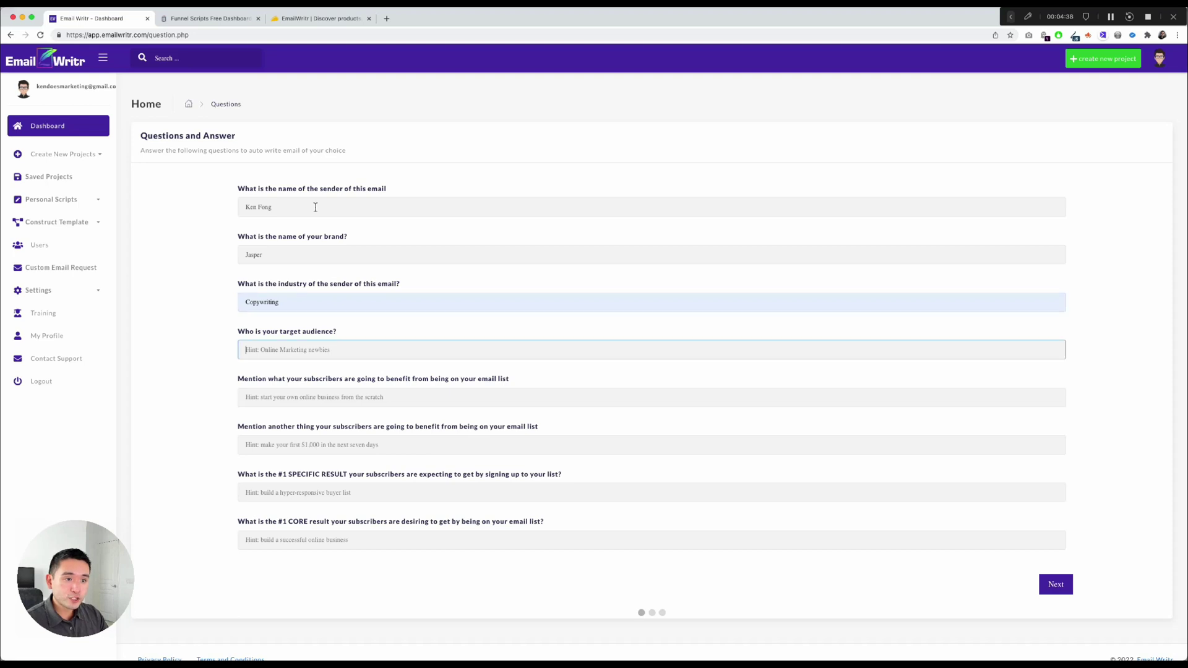
{"action": "type", "text": "digital"}
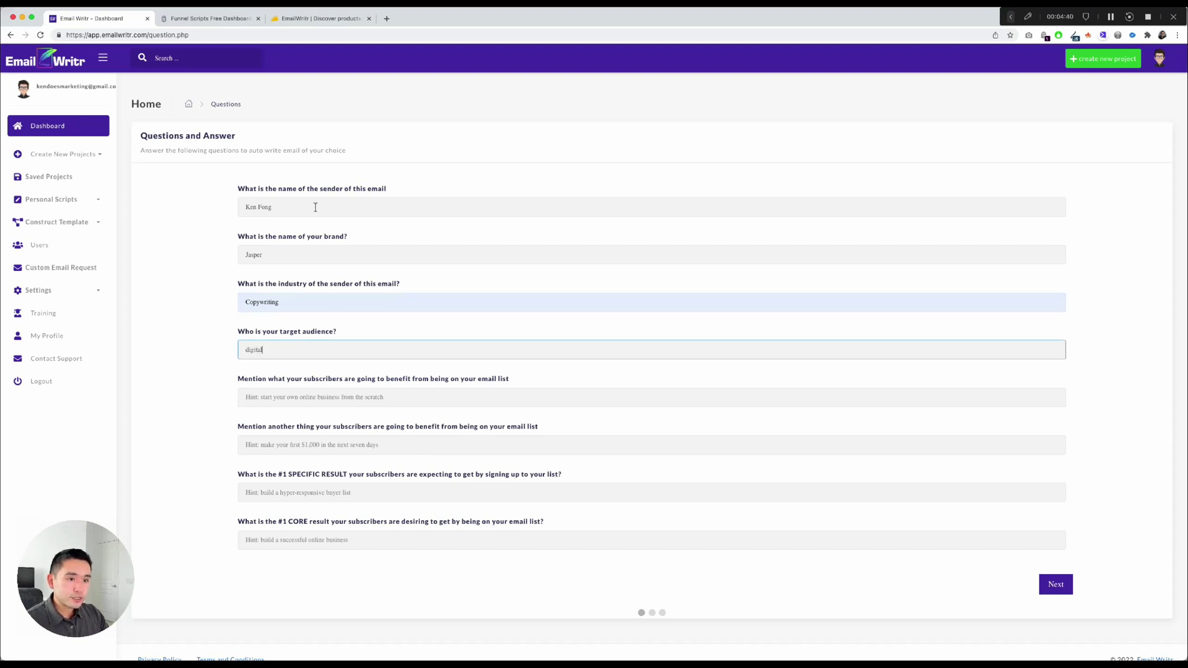
{"action": "type", "text": " entrepreneurs"}
Give the benefits 'daily copywriting tips' and 'secret tools to help you grow your business'.
{"action": "key", "text": "Tab"}
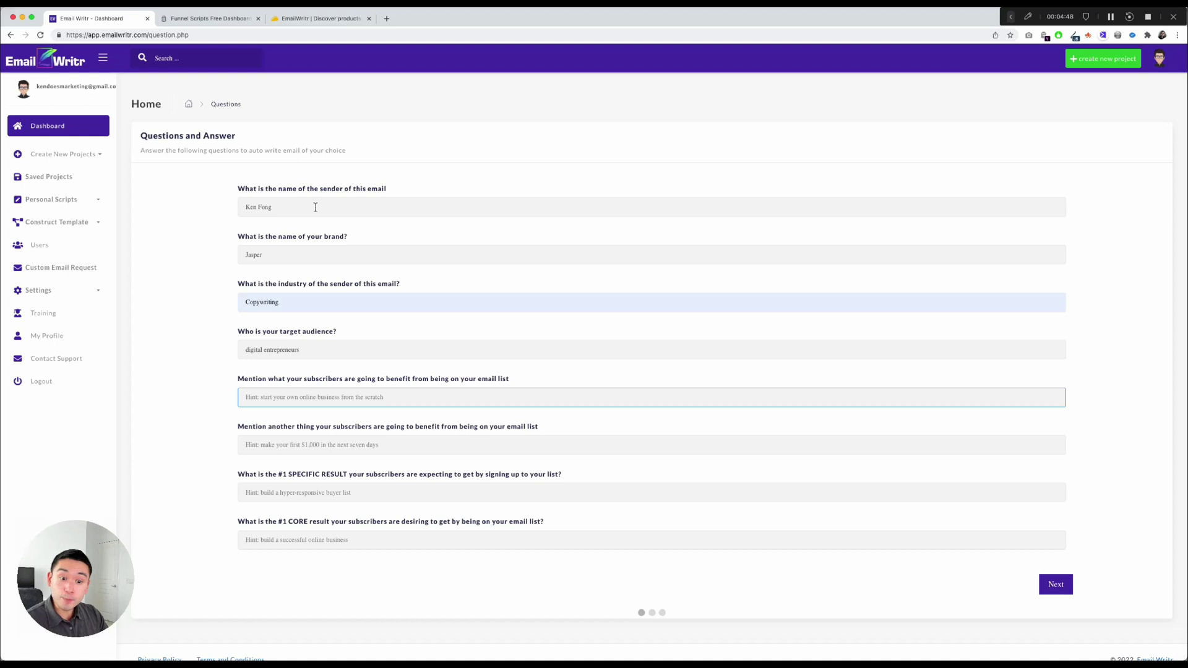
{"action": "type", "text": "daily "}
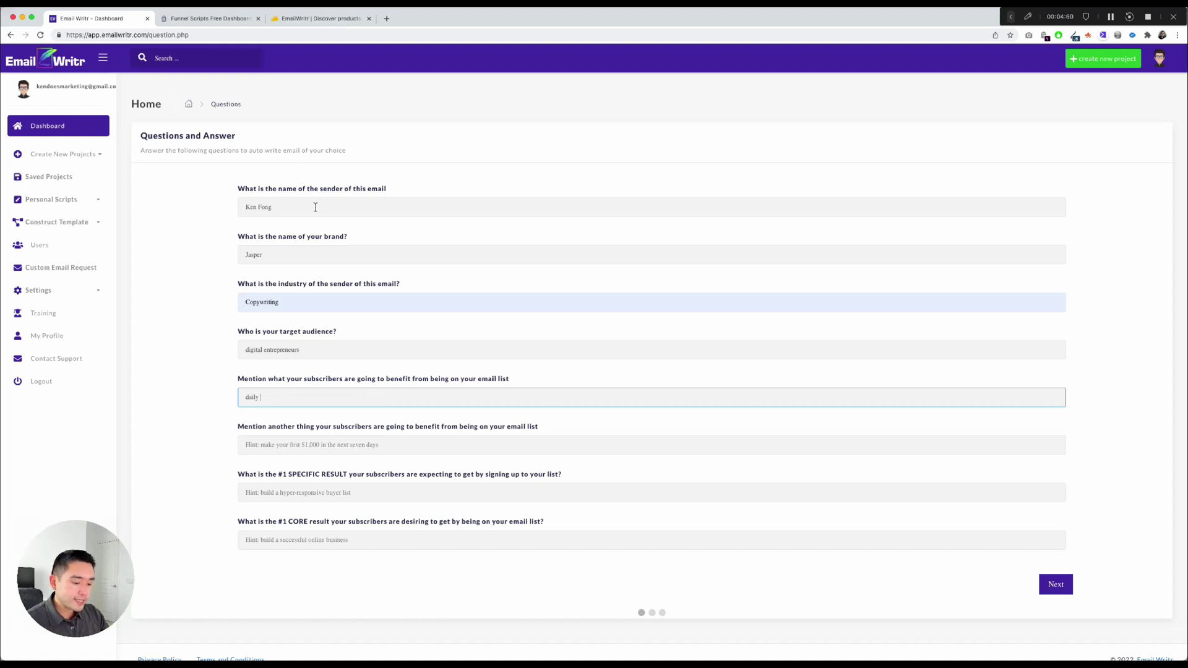
{"action": "type", "text": "copywriting tips"}
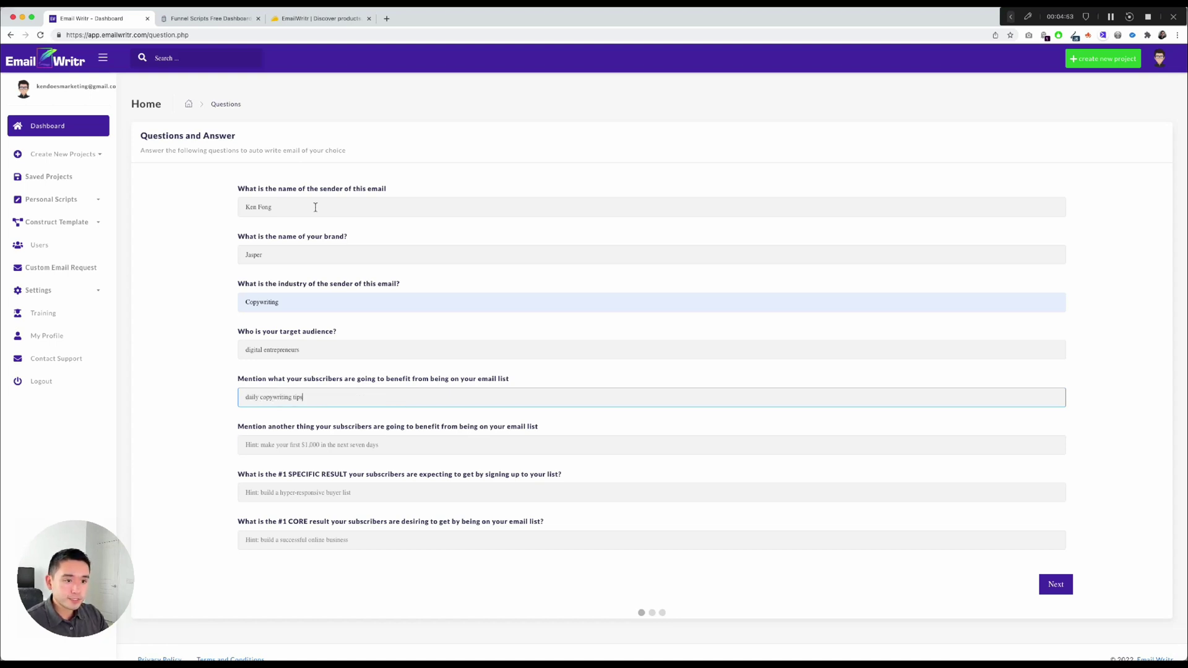
{"action": "key", "text": "Tab"}
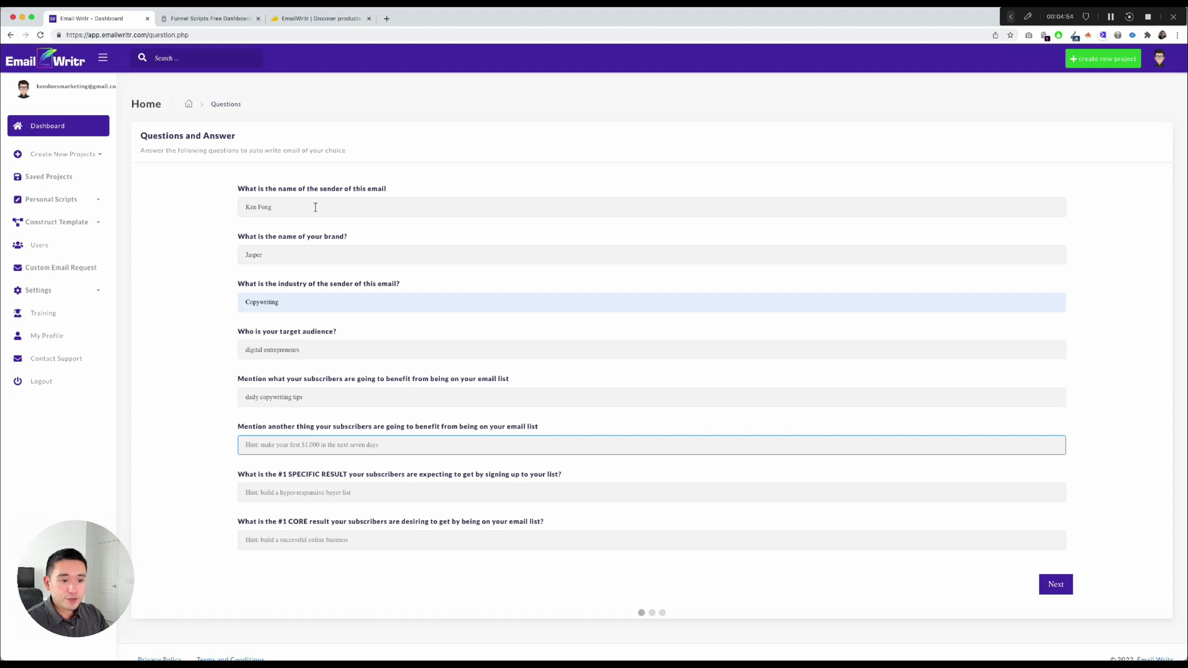
{"action": "type", "text": "secret"}
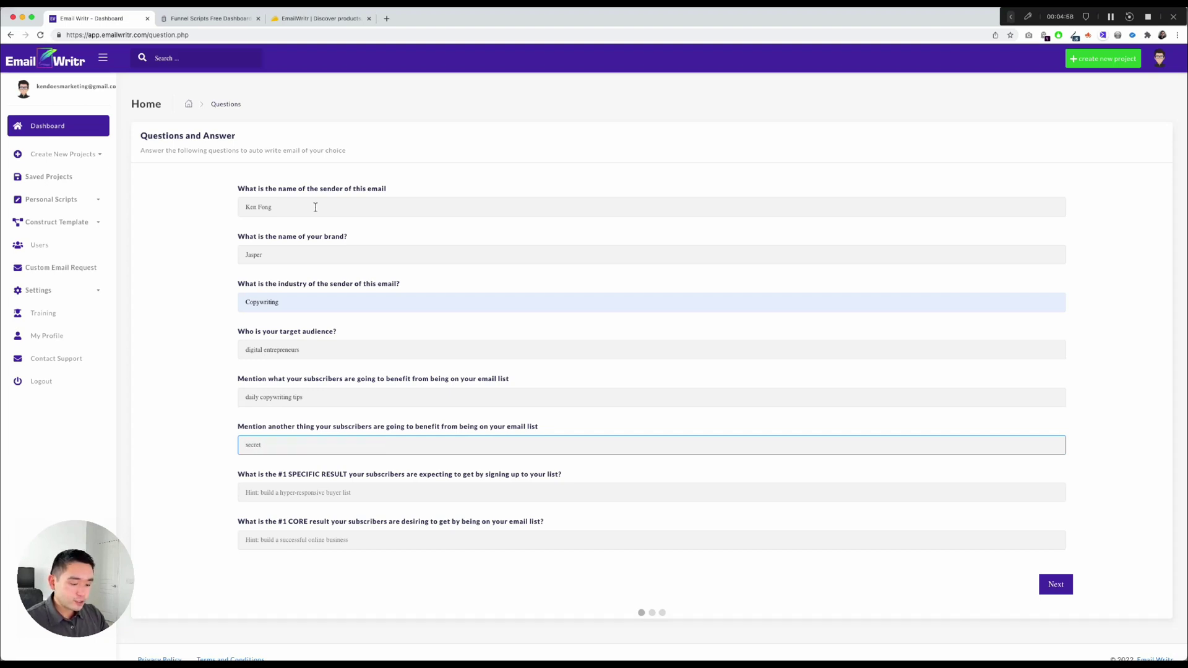
{"action": "type", "text": " tools to hel"}
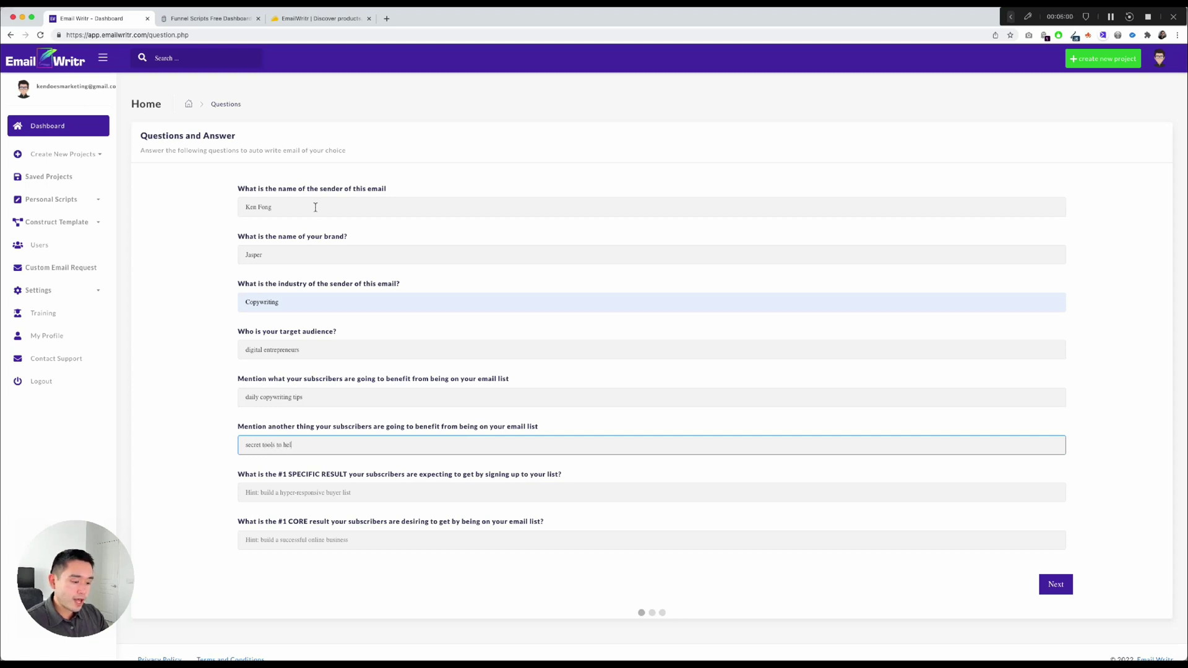
{"action": "type", "text": "p you grow your business"}
Set specific result 'easy ways to earn money online' and core result 'earn $10,000/ mo in affiliate commissions', then go Next.
{"action": "key", "text": "Tab"}
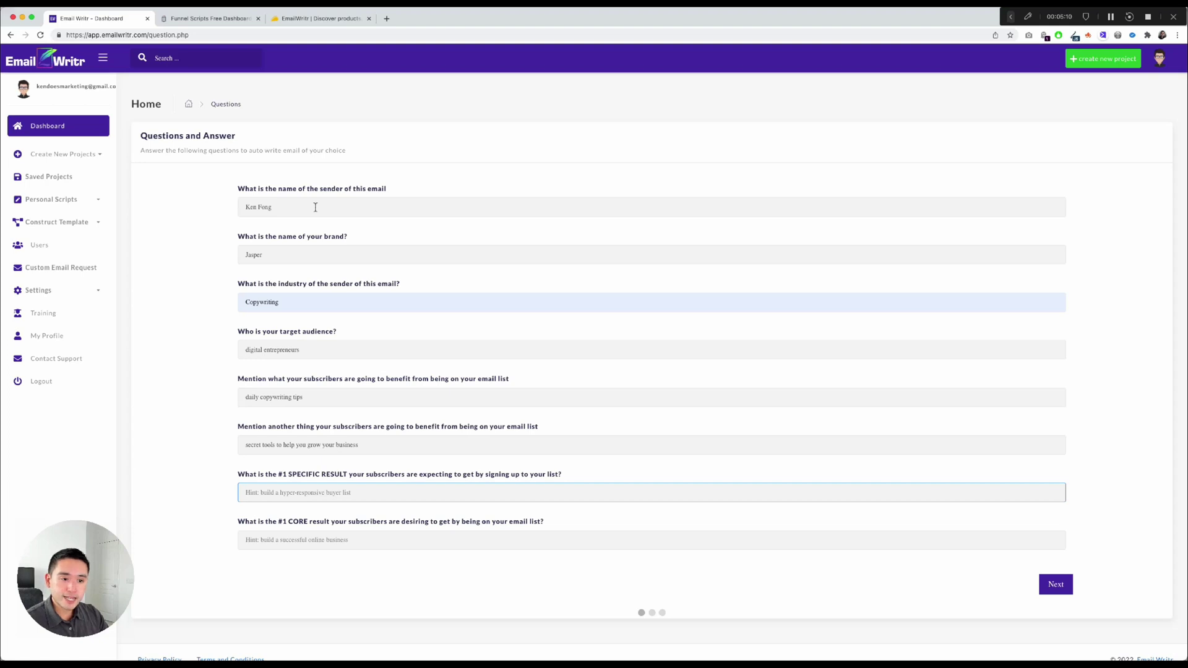
{"action": "type", "text": "easy ways"}
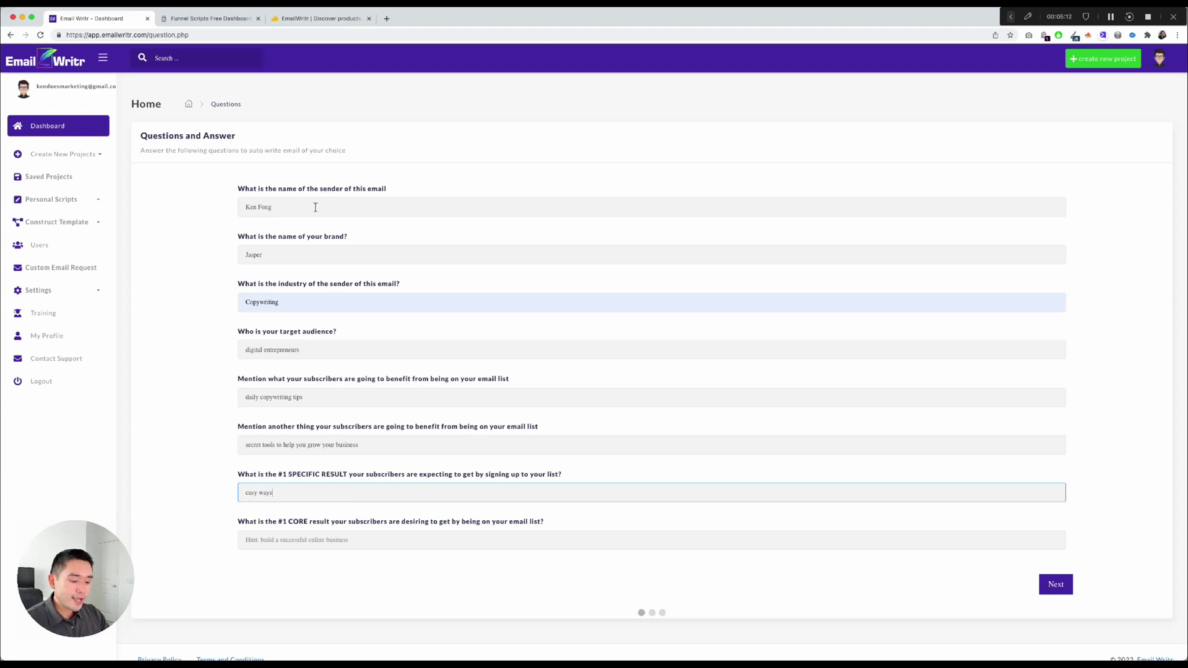
{"action": "type", "text": " to earn money online"}
{"action": "key", "text": "Tab"}
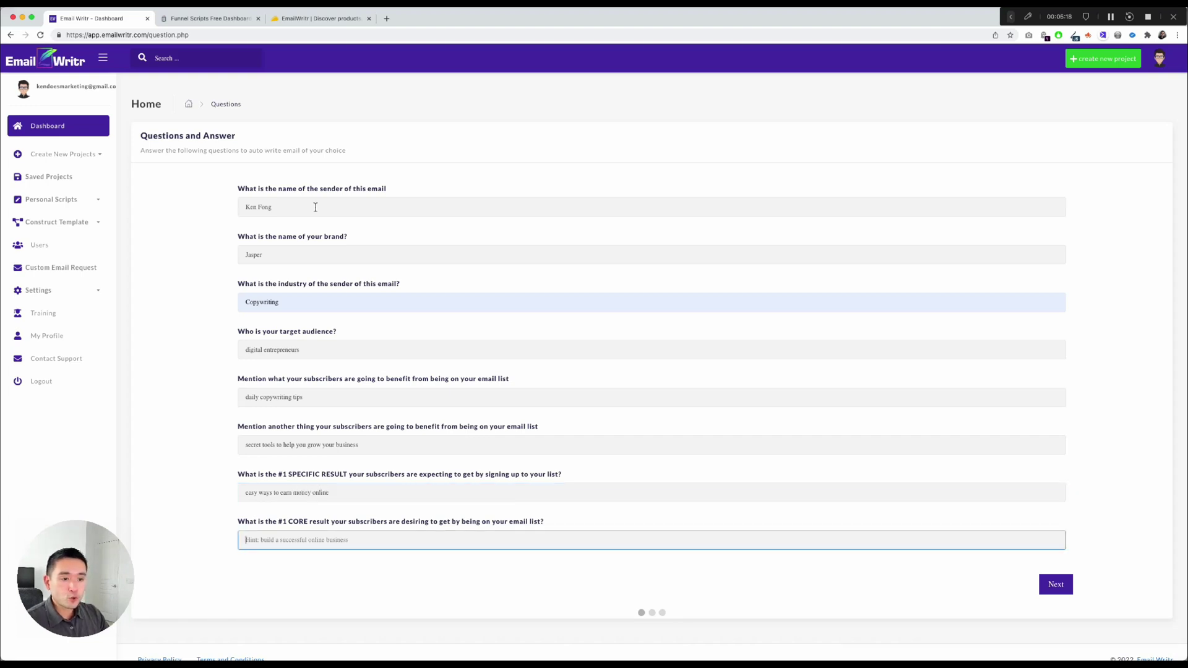
{"action": "type", "text": "inc"}
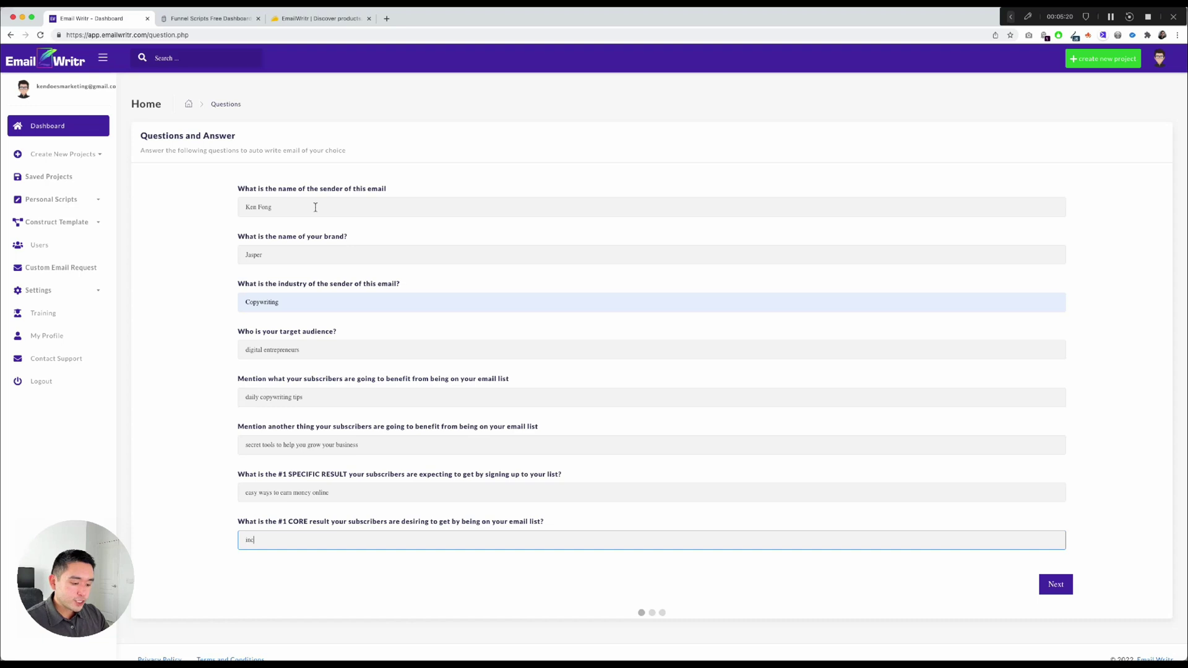
{"action": "type", "text": "rease your"}
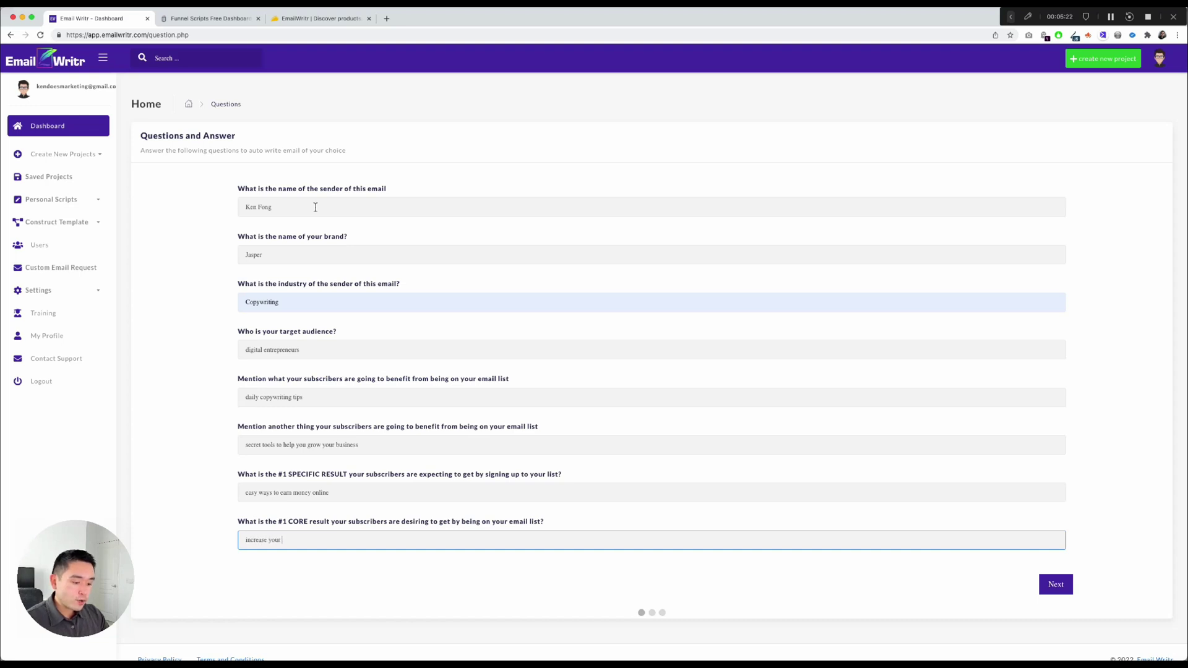
{"action": "key", "text": "BackSpace"}
{"action": "key", "text": "BackSpace"}
{"action": "key", "text": "BackSpace"}
{"action": "key", "text": "BackSpace"}
{"action": "key", "text": "BackSpace"}
{"action": "key", "text": "BackSpace"}
{"action": "key", "text": "BackSpace"}
{"action": "key", "text": "BackSpace"}
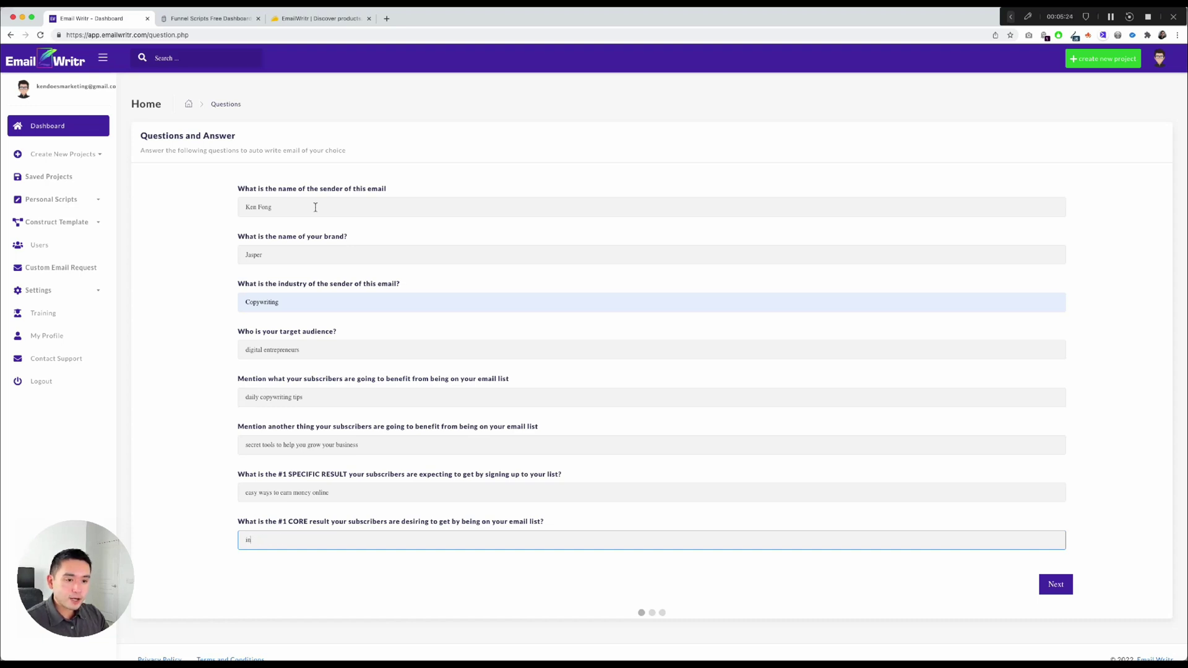
{"action": "type", "text": "earn $10,000"}
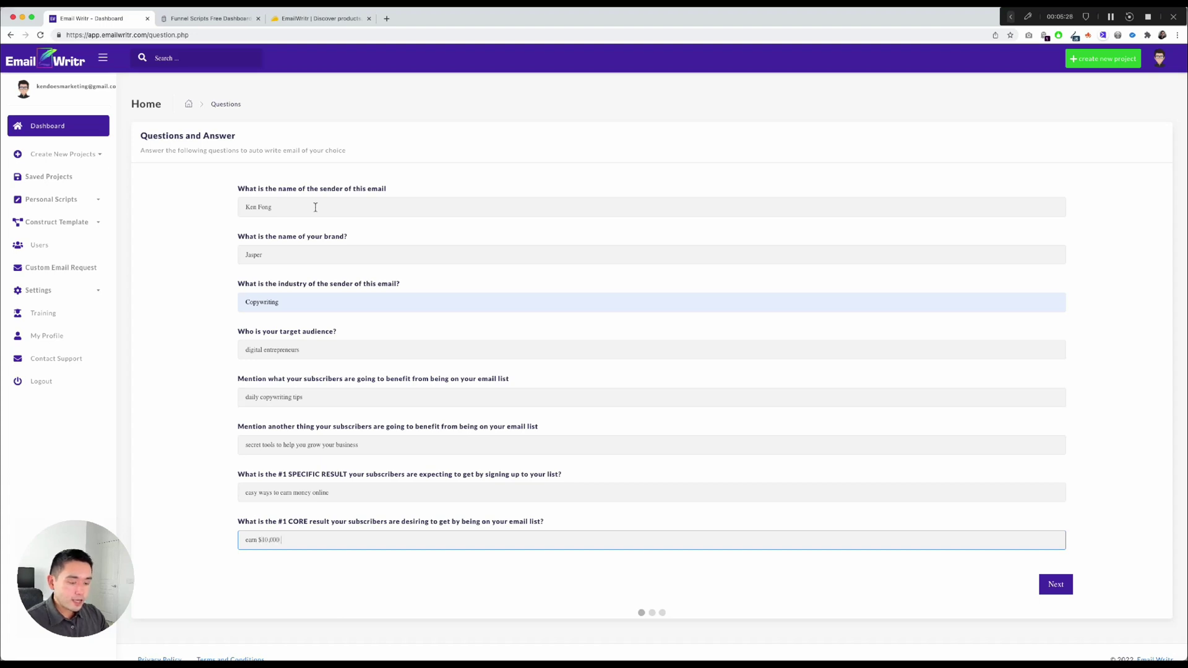
{"action": "type", "text": "/ mo in "}
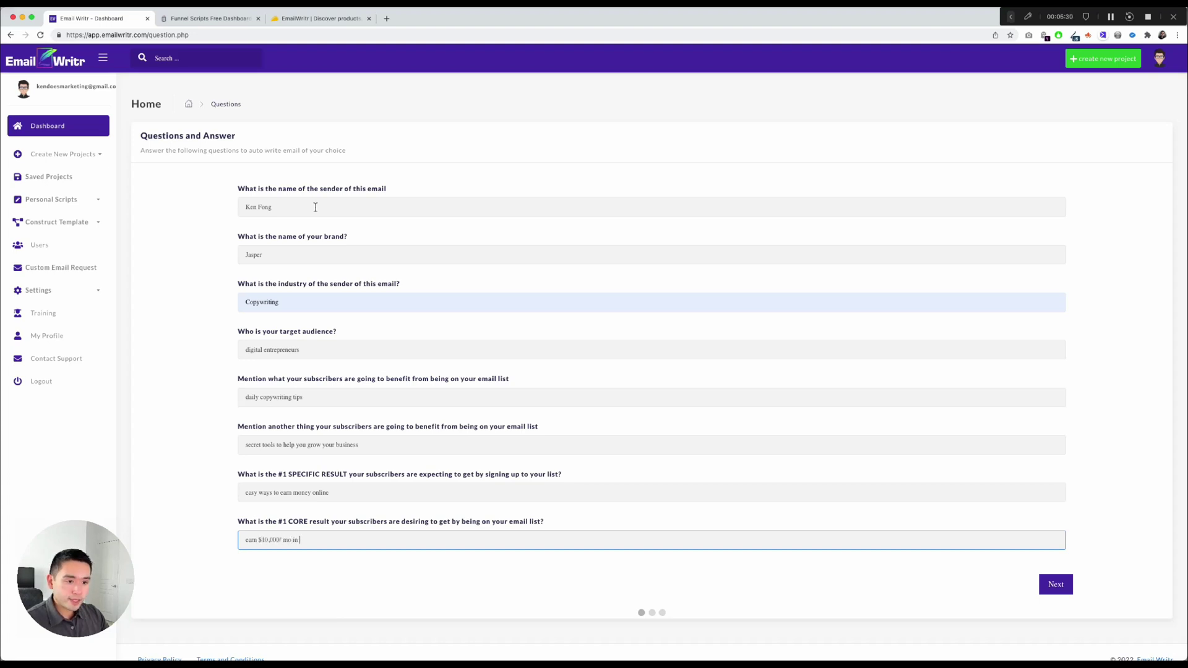
{"action": "type", "text": "affiliate c"}
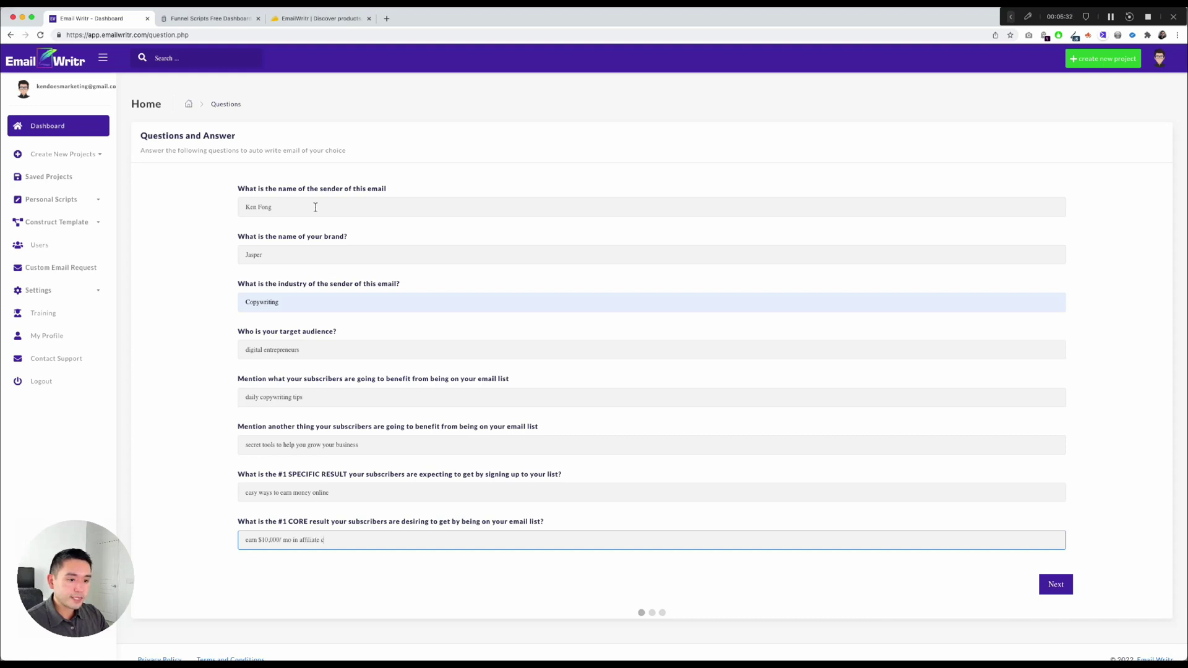
{"action": "type", "text": "ommissions"}
{"action": "left_click", "coordinate": [1059, 584]}
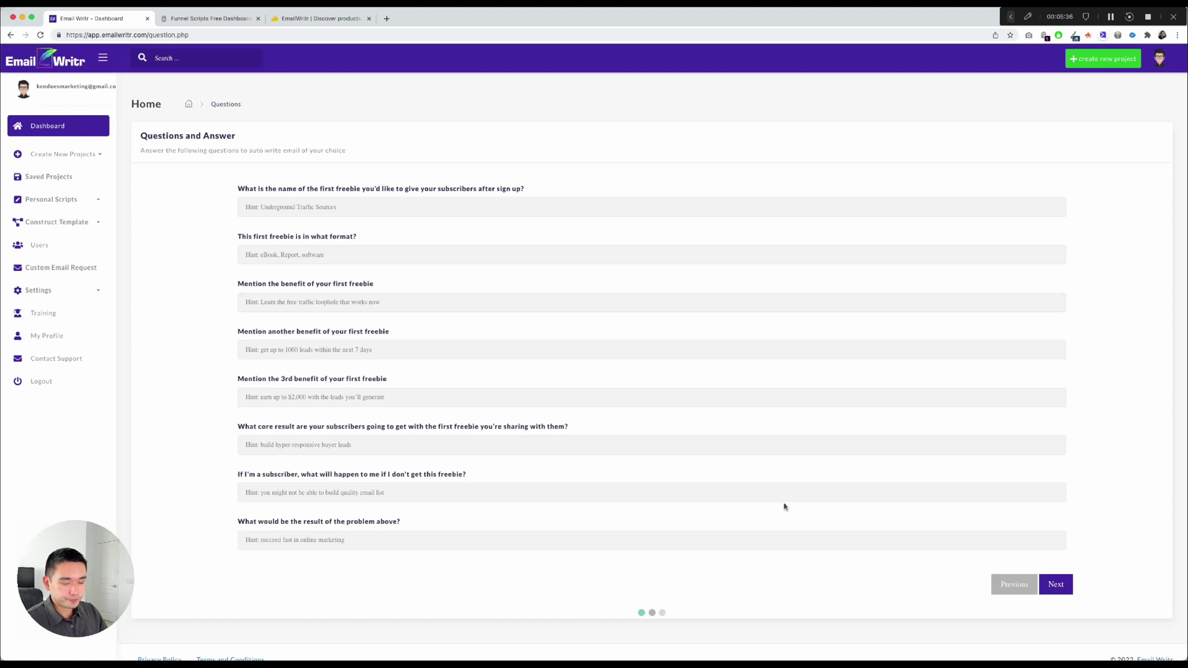
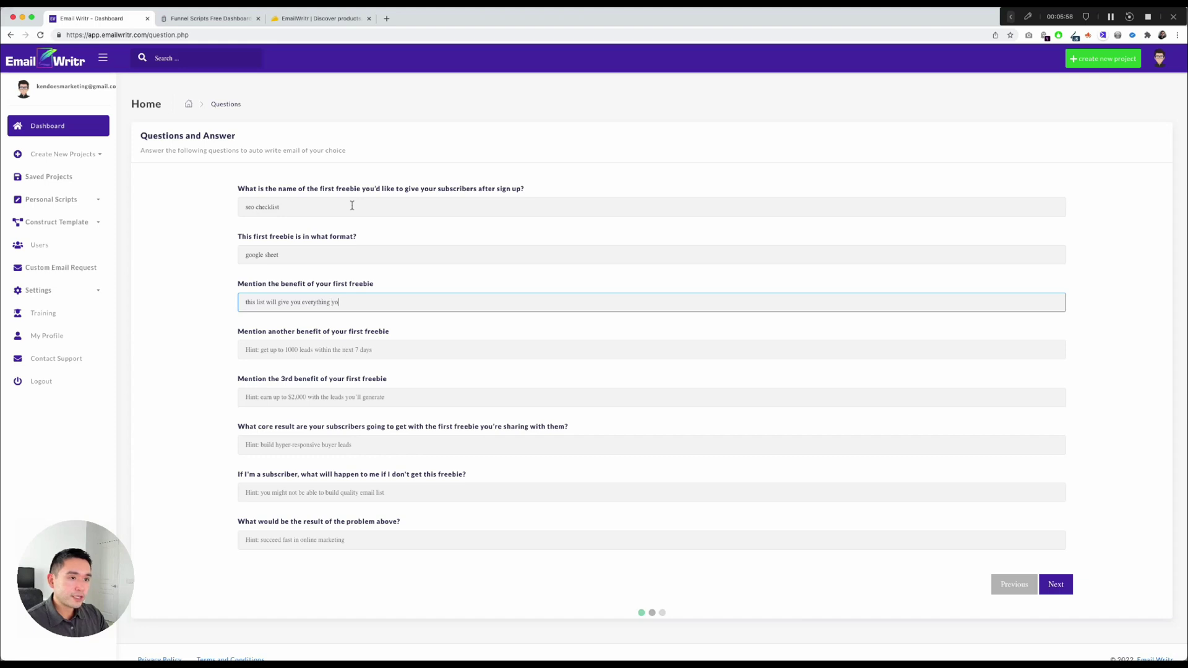
Finish the first benefit's wording: '…ing you need to do for onpage SEO'.
{"action": "type", "text": "ed to do for onpage SEO"}
Add the benefits 'easily figure out what to do on your website' and 'help serve your client better'.
{"action": "key", "text": "Tab"}
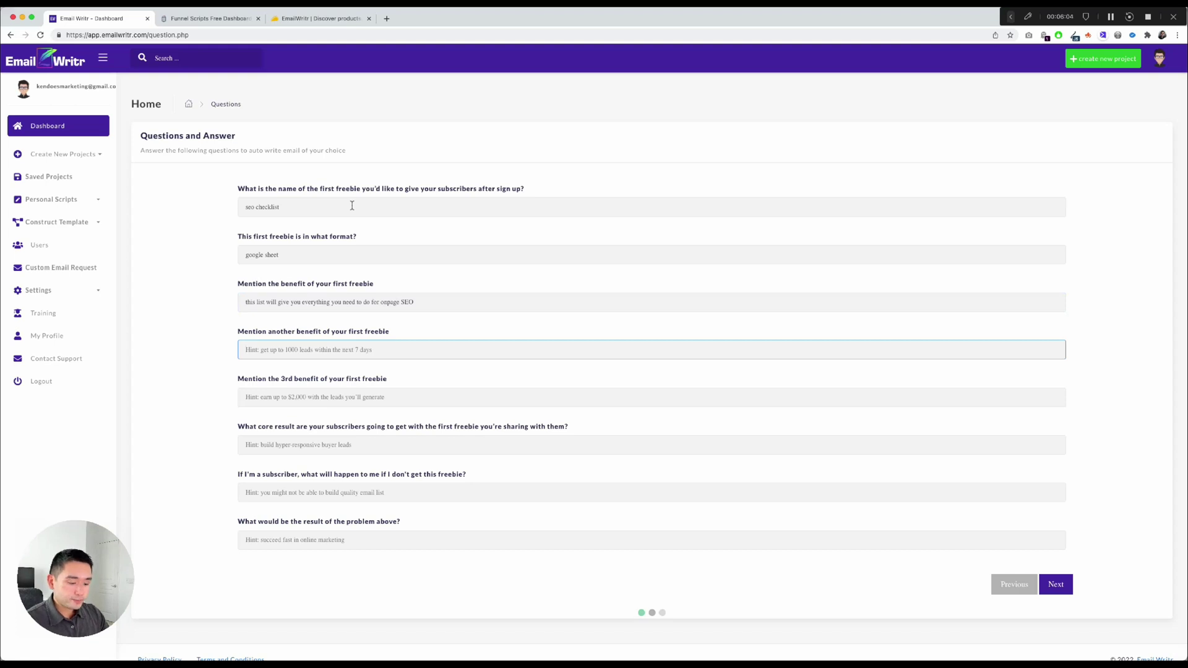
{"action": "type", "text": "eas"}
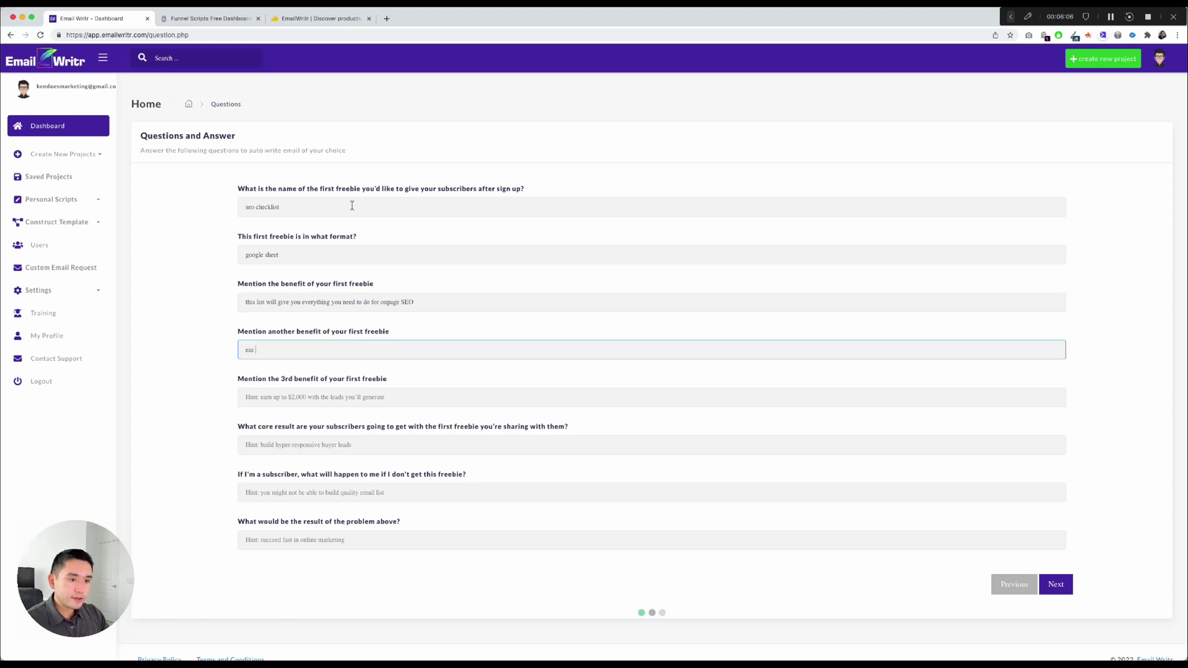
{"action": "type", "text": "yily fig"}
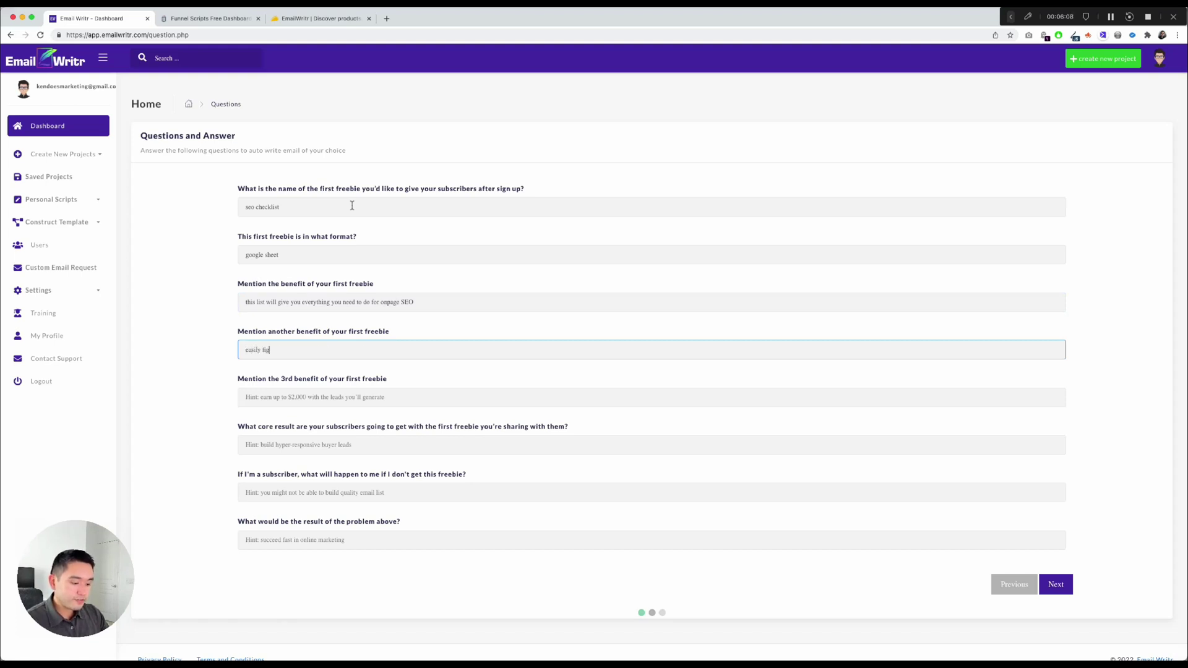
{"action": "type", "text": "ure out what"}
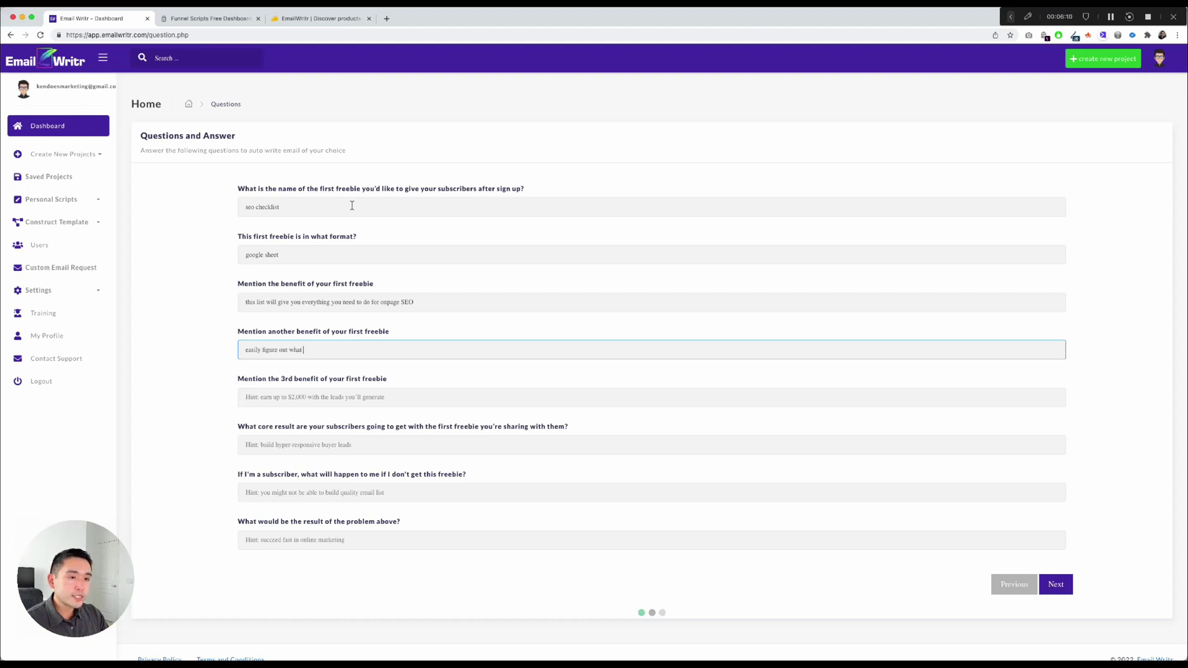
{"action": "type", "text": " to do on your website"}
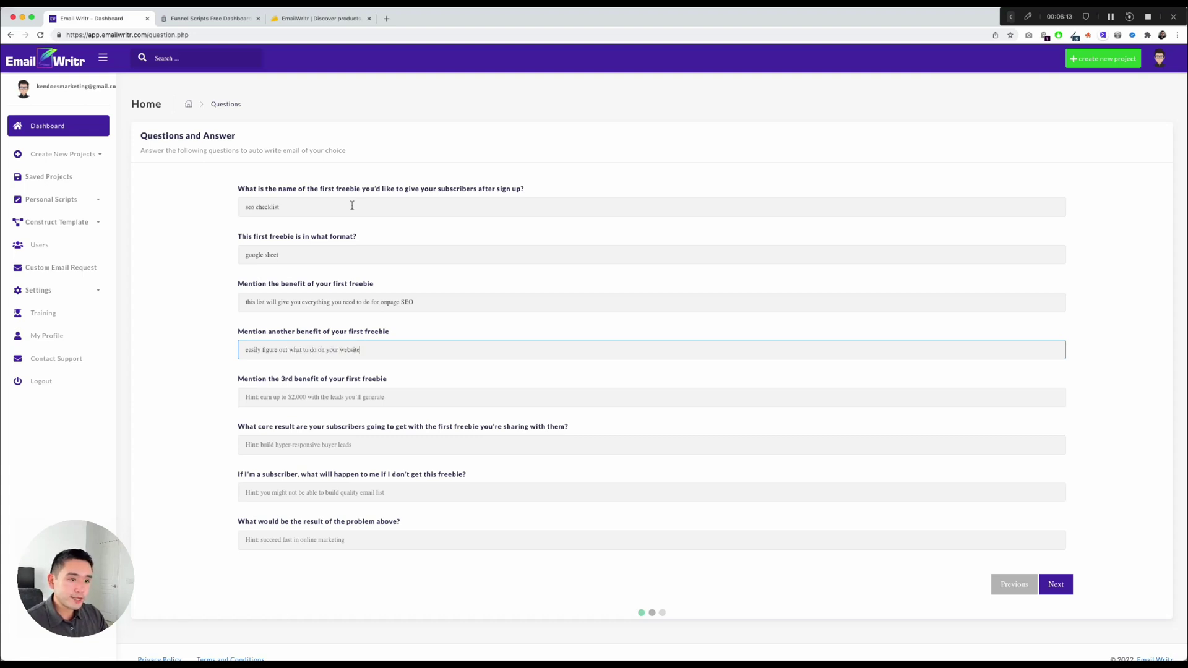
{"action": "key", "text": "Tab"}
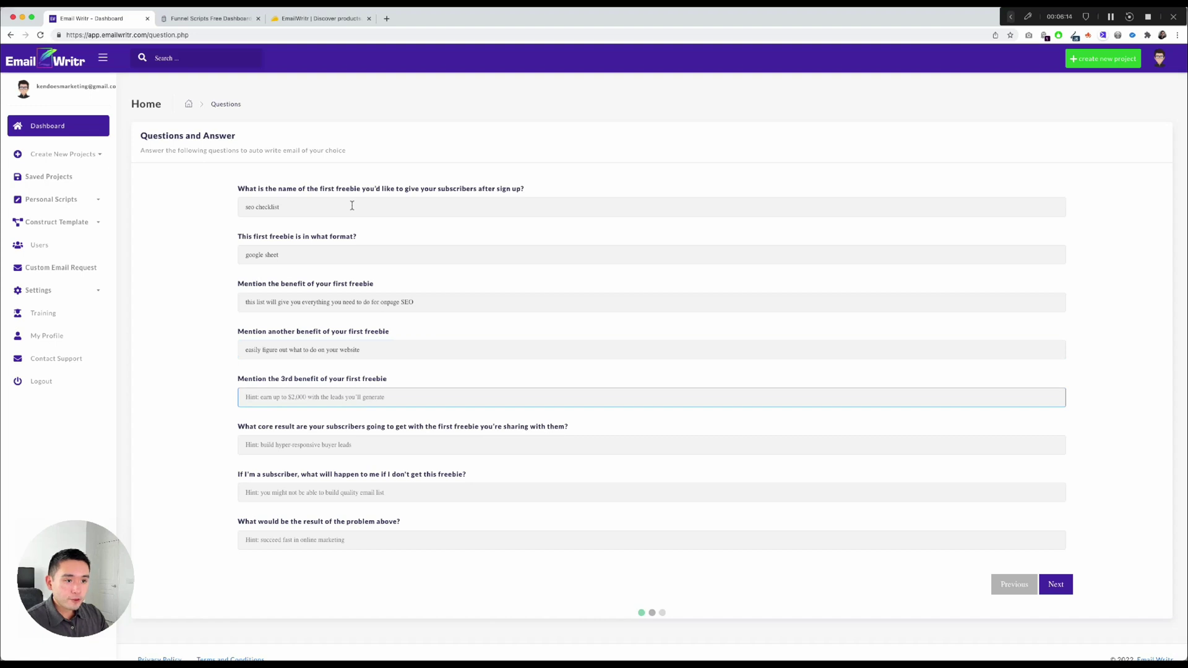
{"action": "type", "text": "help"}
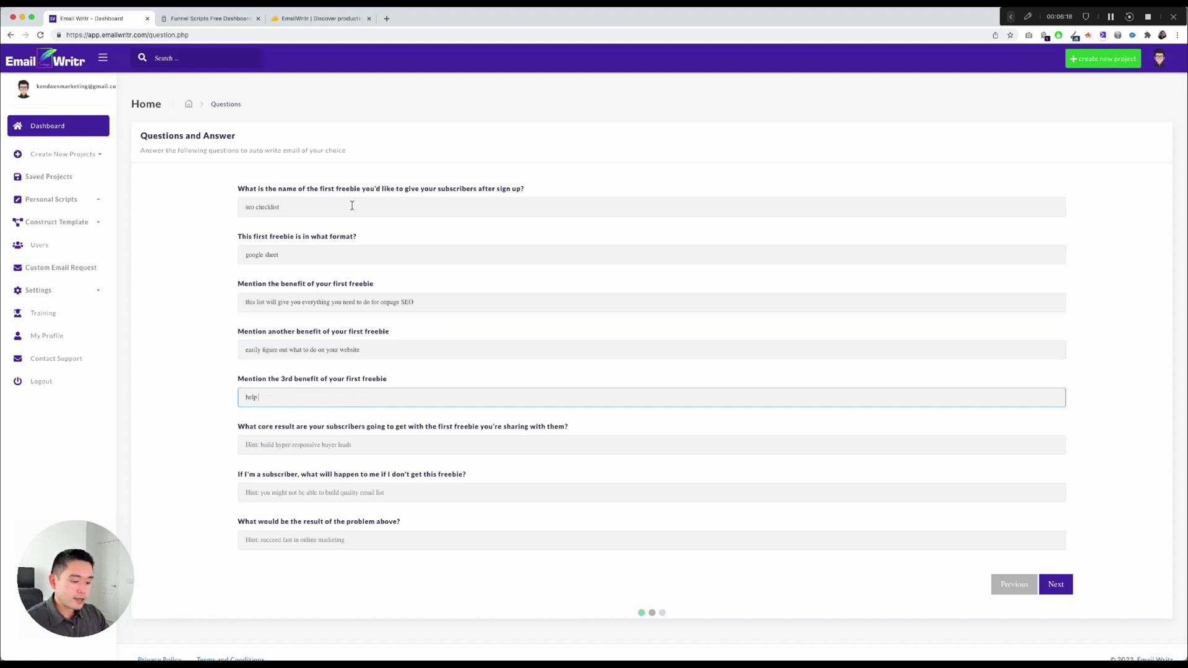
{"action": "type", "text": " serve your "}
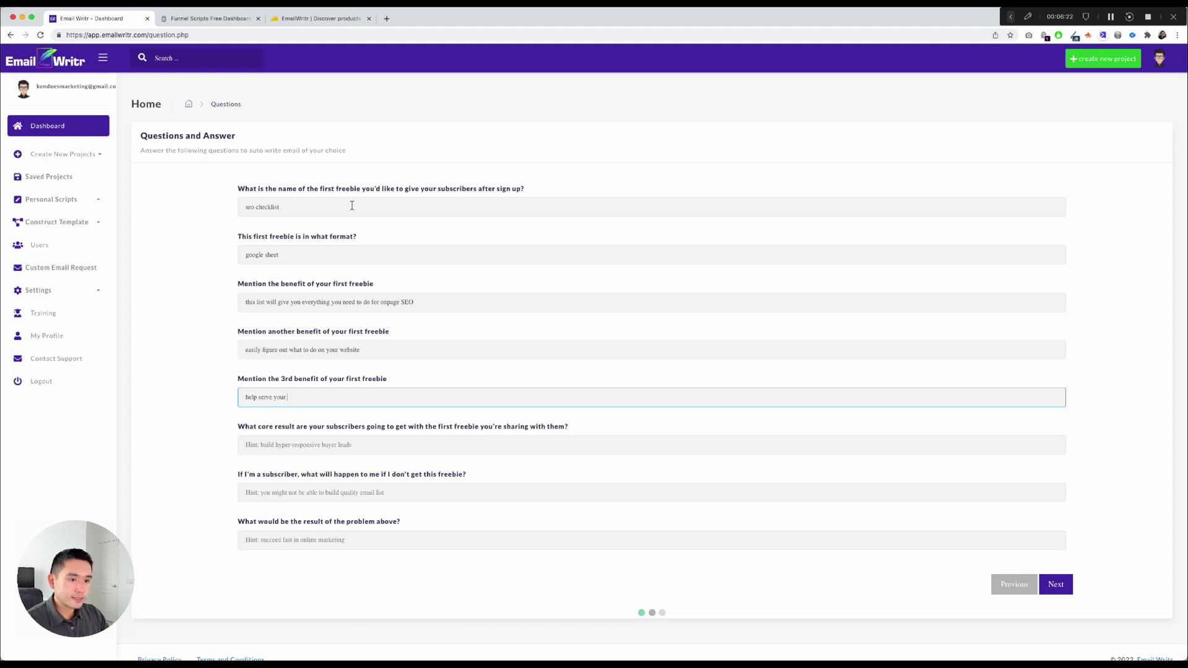
{"action": "type", "text": "client better"}
Give core result 'rank #1 on google', the never-rank consequence and instant-ranking result, then continue.
{"action": "key", "text": "Tab"}
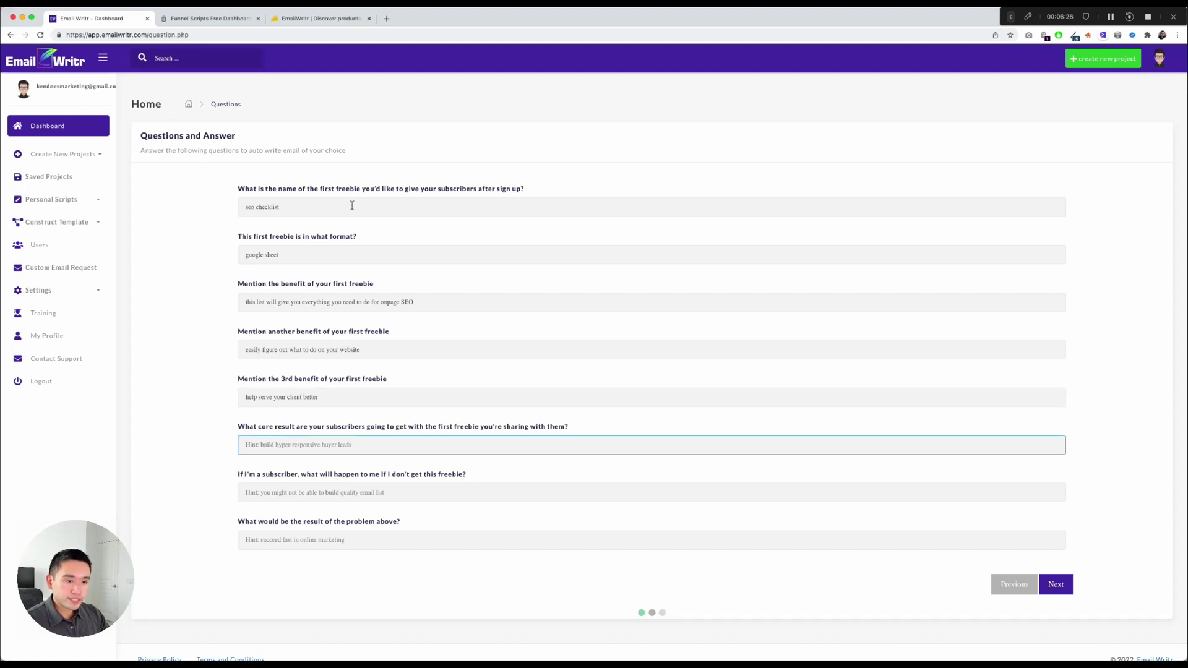
{"action": "type", "text": "rank #1"}
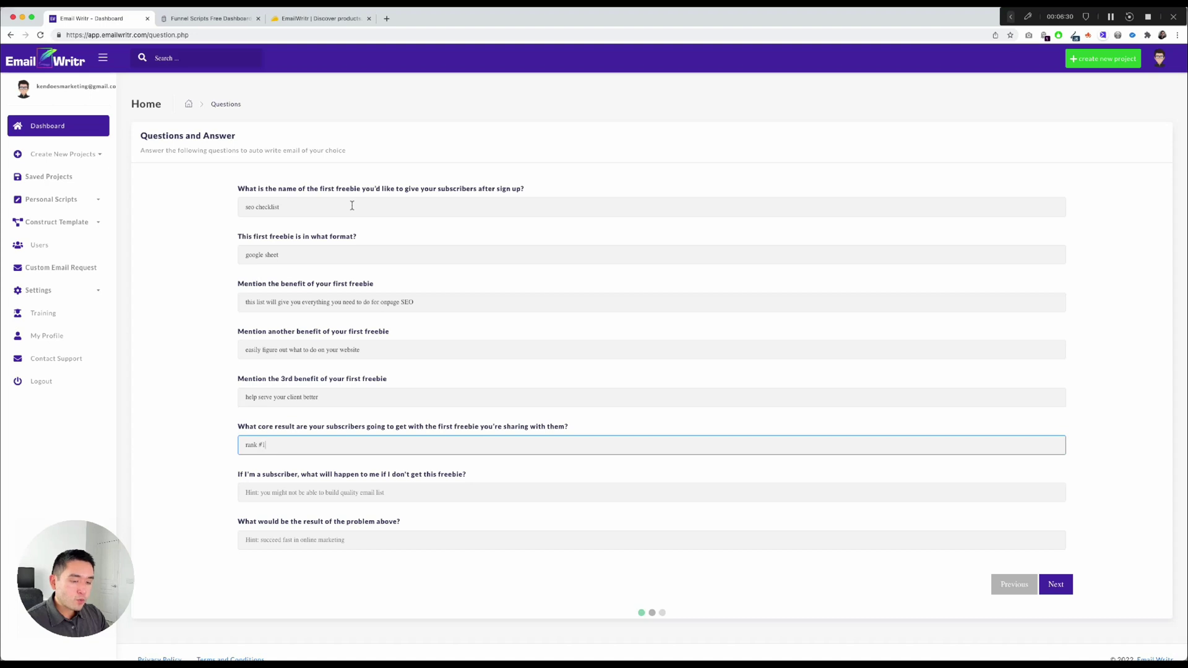
{"action": "type", "text": " on google"}
{"action": "key", "text": "Tab"}
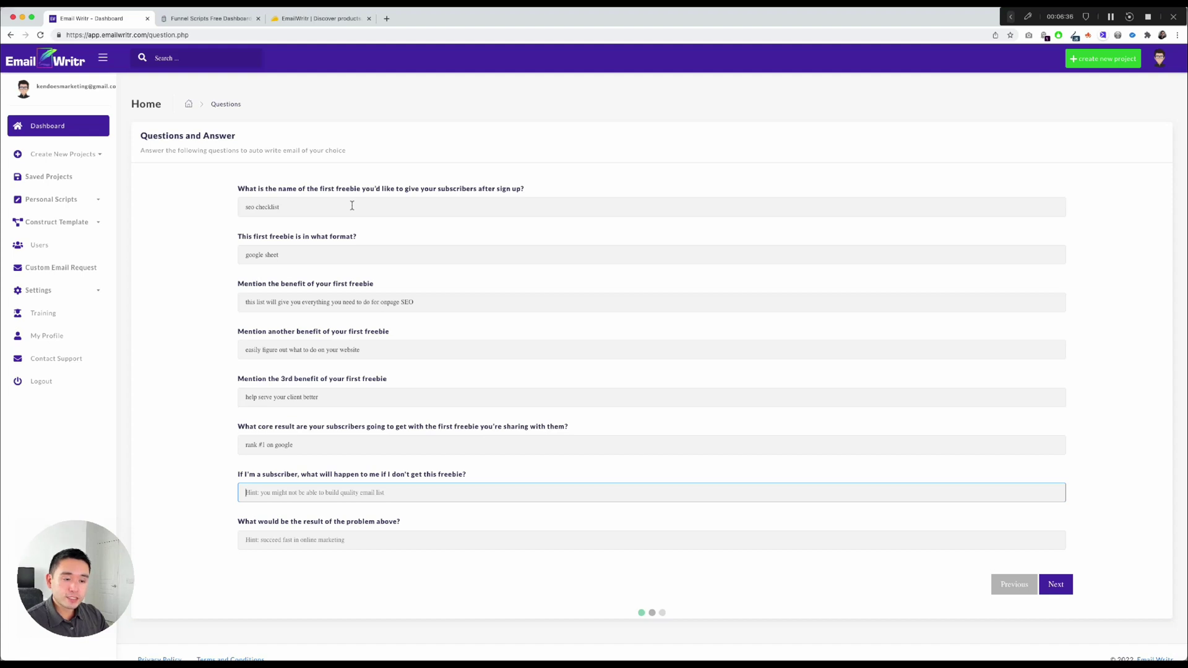
{"action": "type", "text": "you will"}
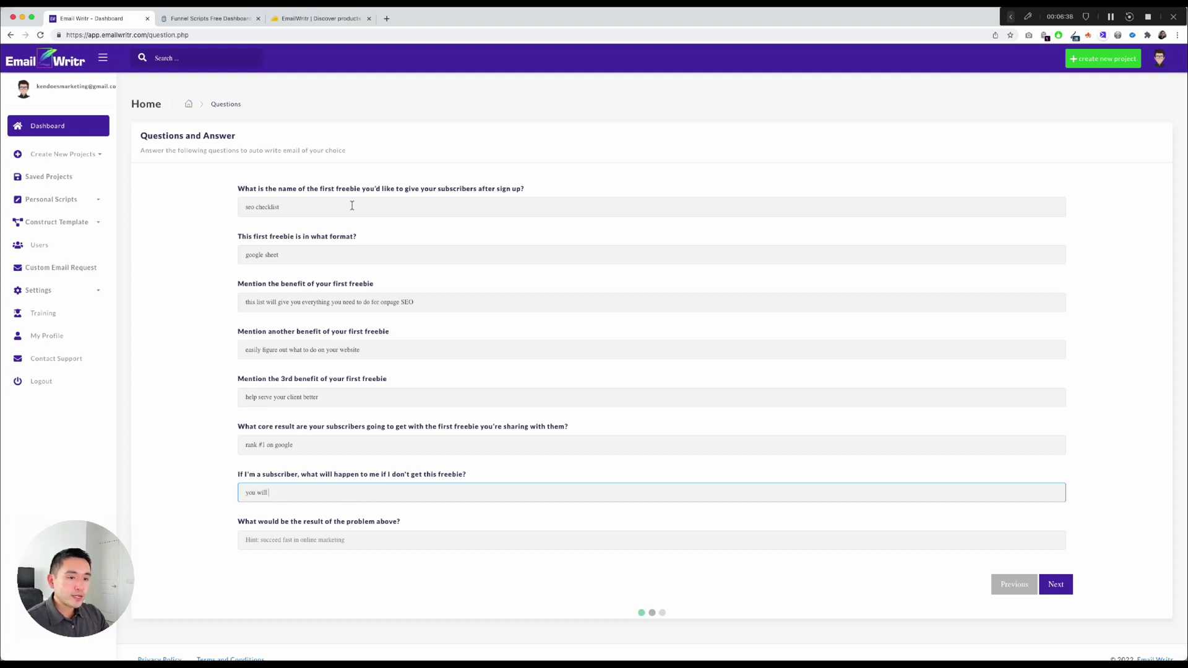
{"action": "type", "text": " never "}
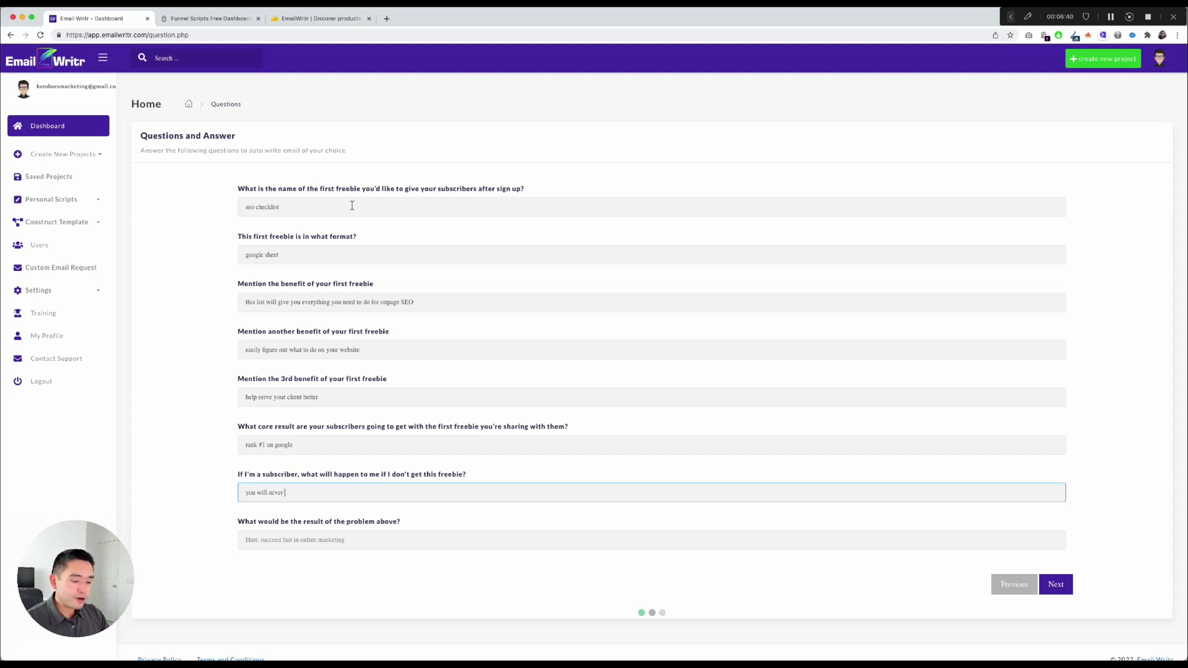
{"action": "type", "text": "rank on the "}
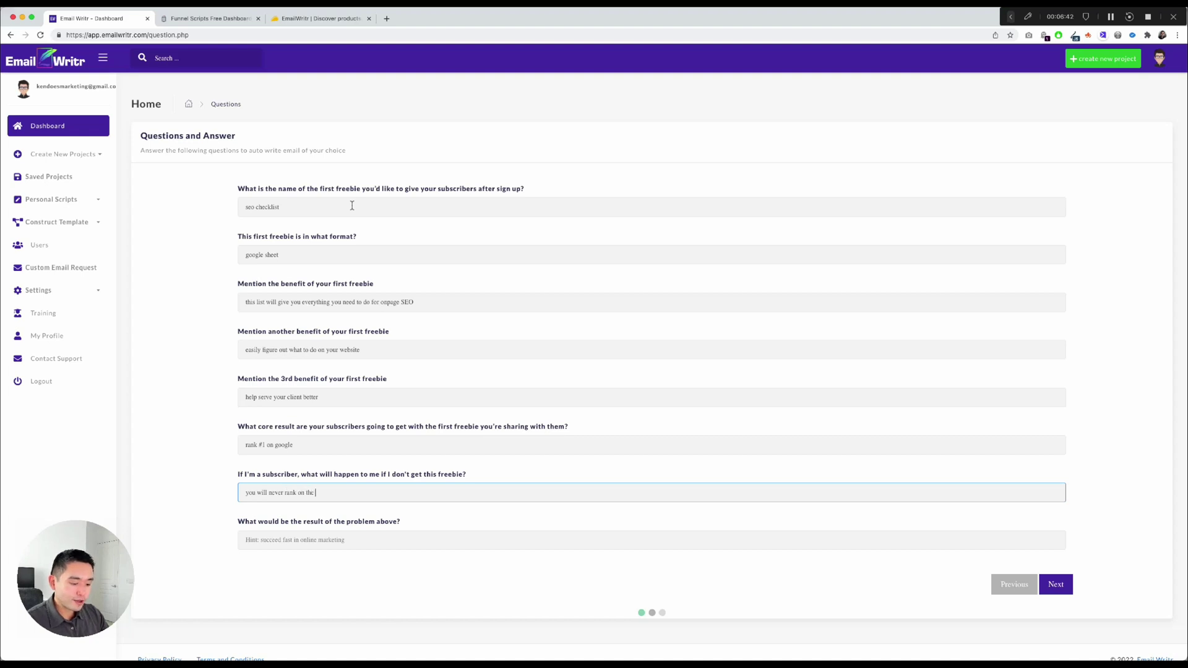
{"action": "type", "text": "first page of Google"}
{"action": "key", "text": "Tab"}
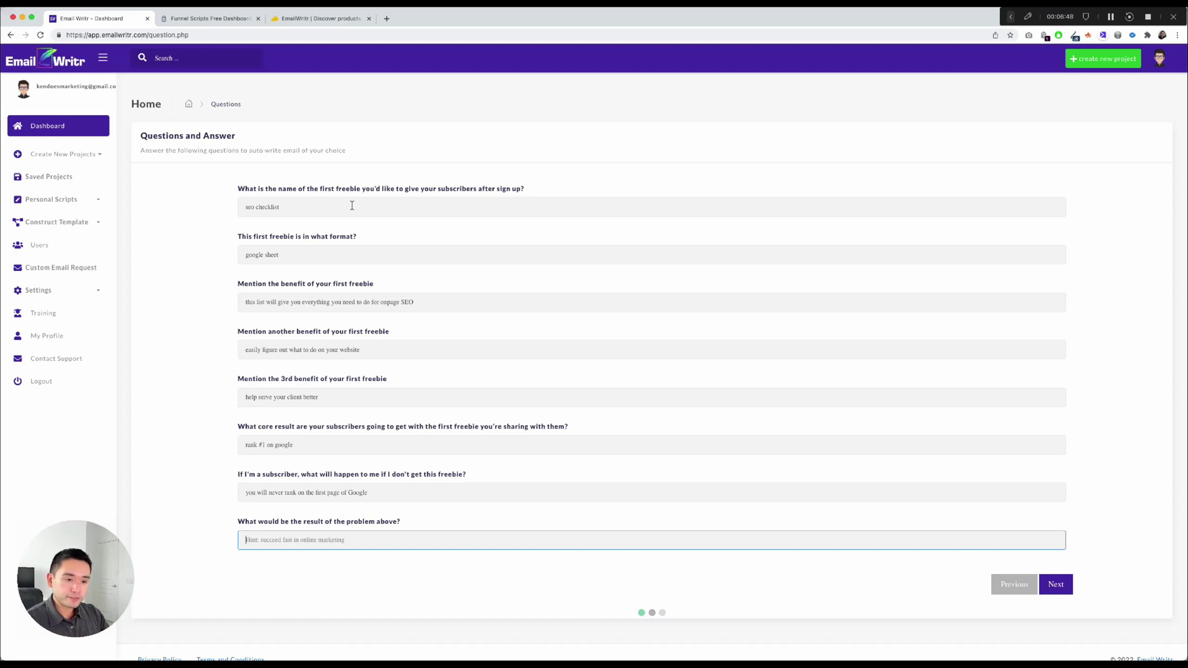
{"action": "type", "text": "you will instantly rank higher th"}
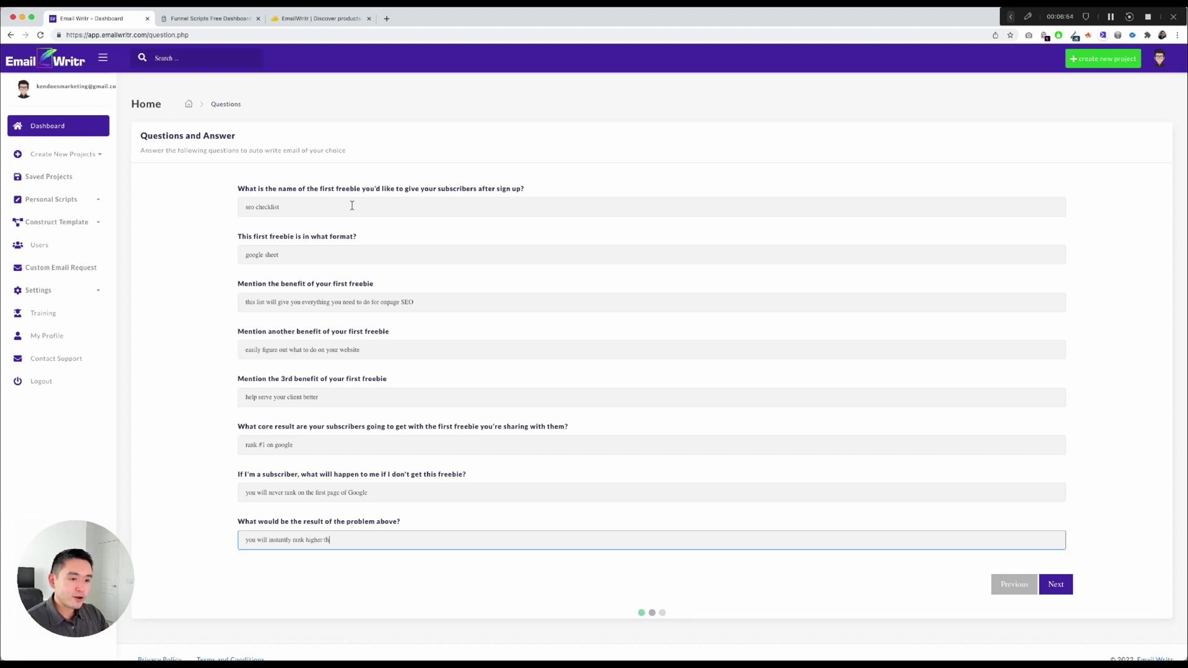
{"action": "type", "text": "at ever before"}
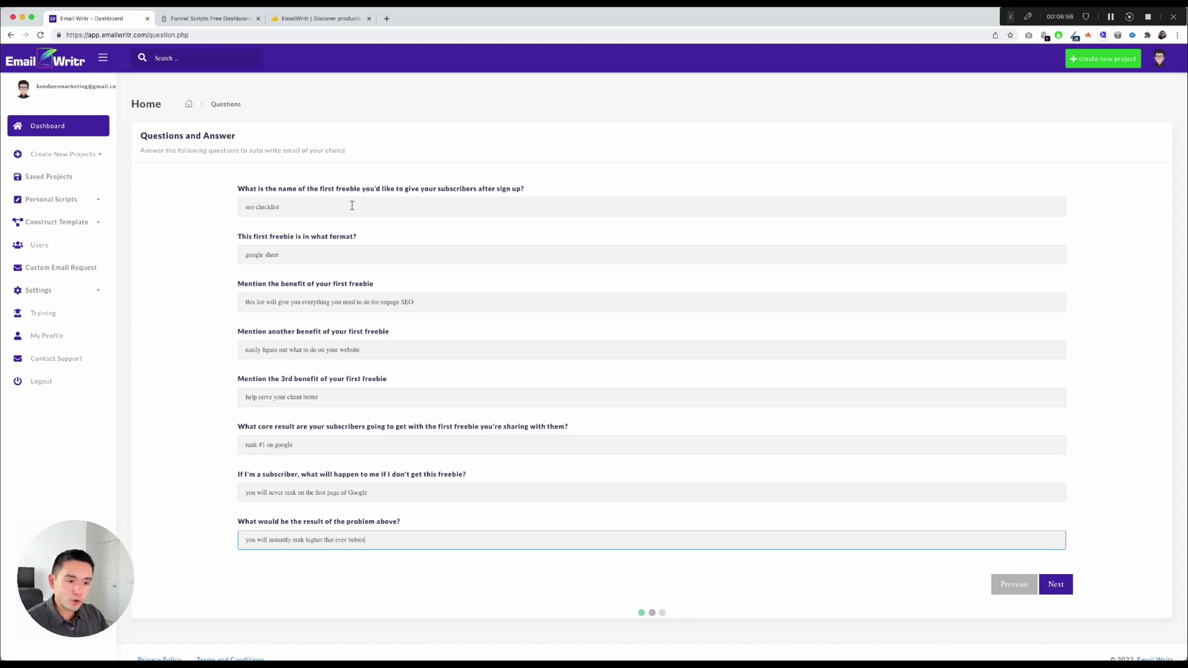
{"action": "left_click", "coordinate": [1050, 582]}
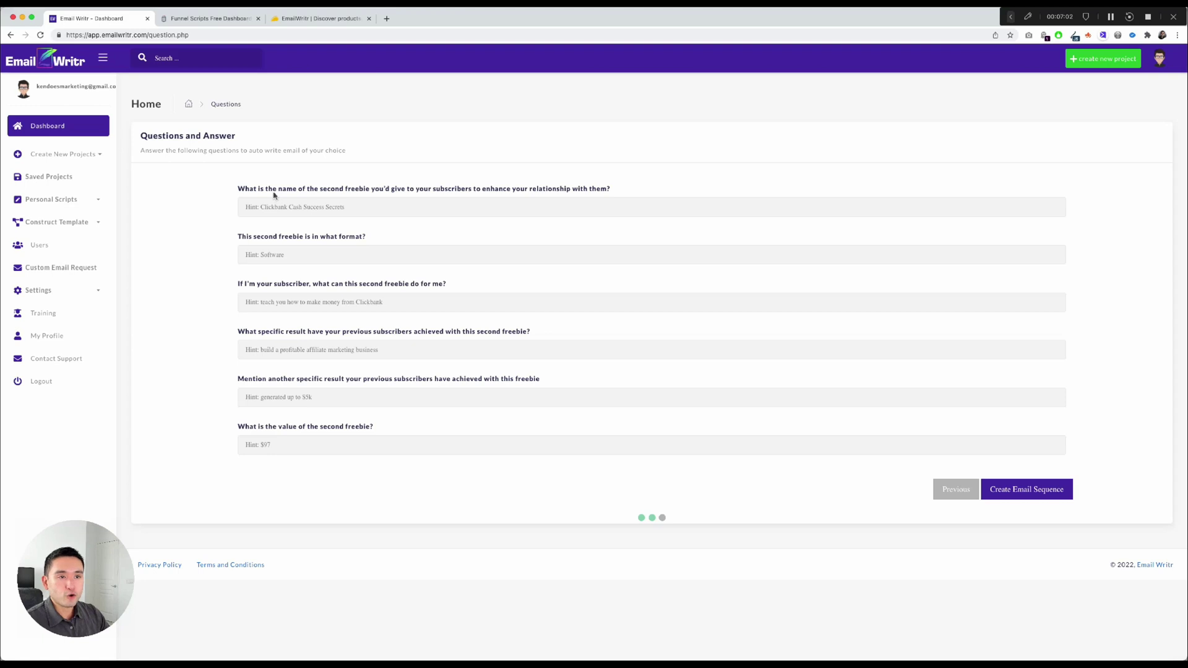
Name the second freebie 'keyword research course' and give its format as video.
{"action": "left_click_drag", "start_coordinate": [245, 188], "coordinate": [441, 186]}
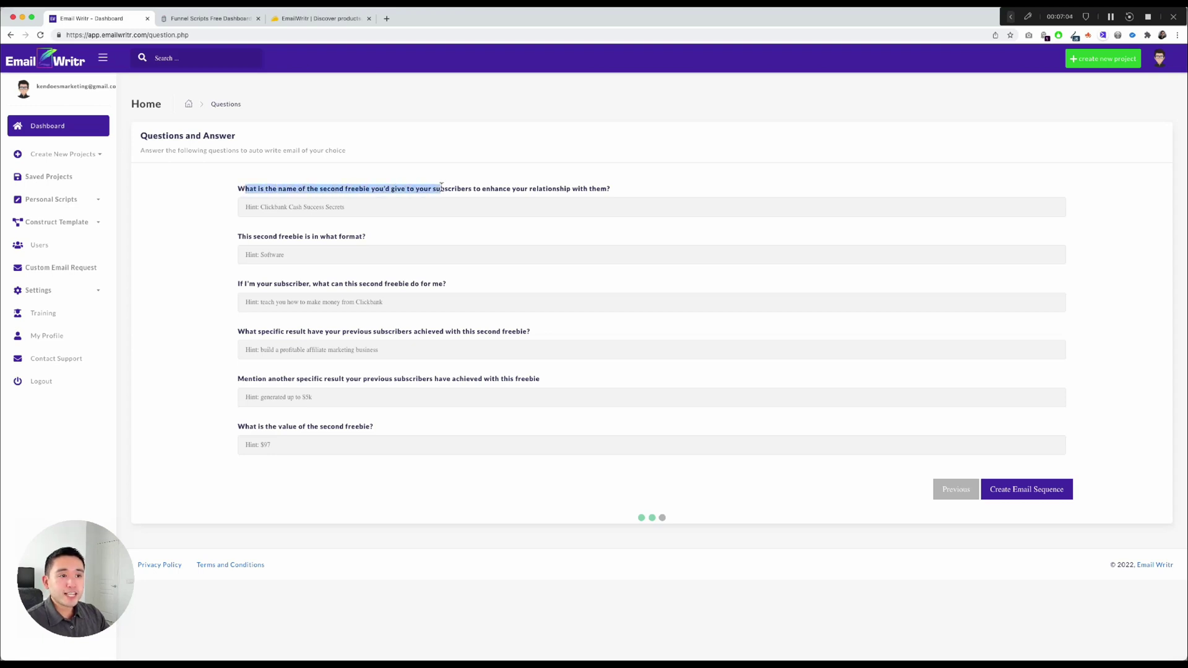
{"action": "left_click", "coordinate": [418, 209]}
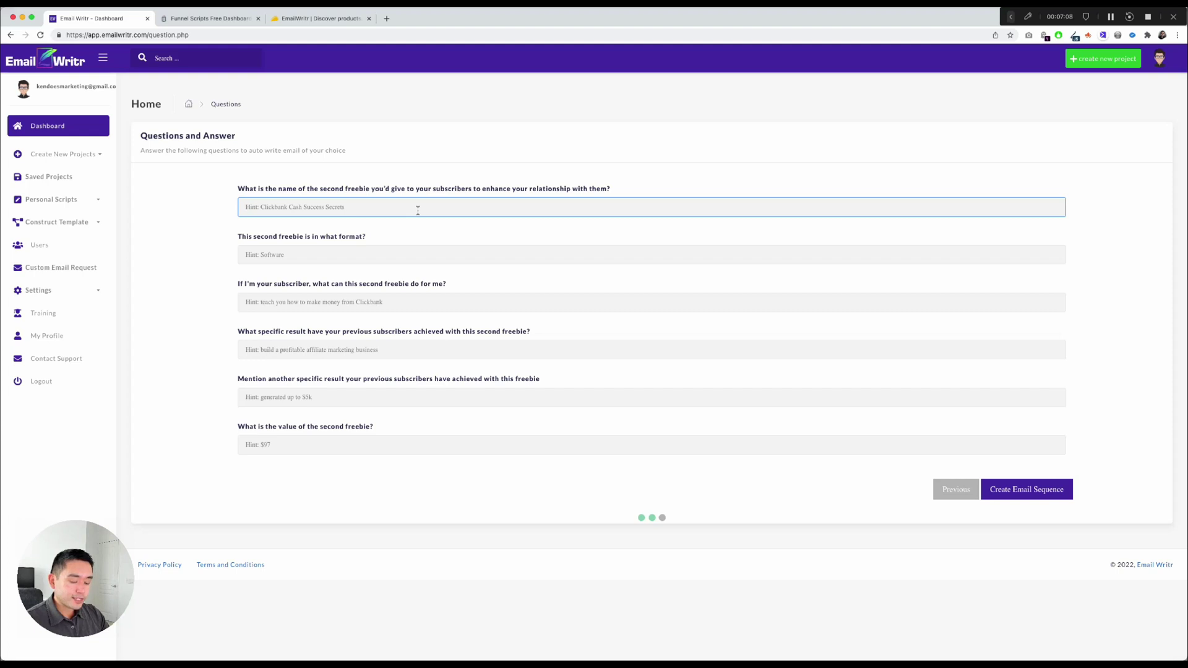
{"action": "type", "text": "keyword res"}
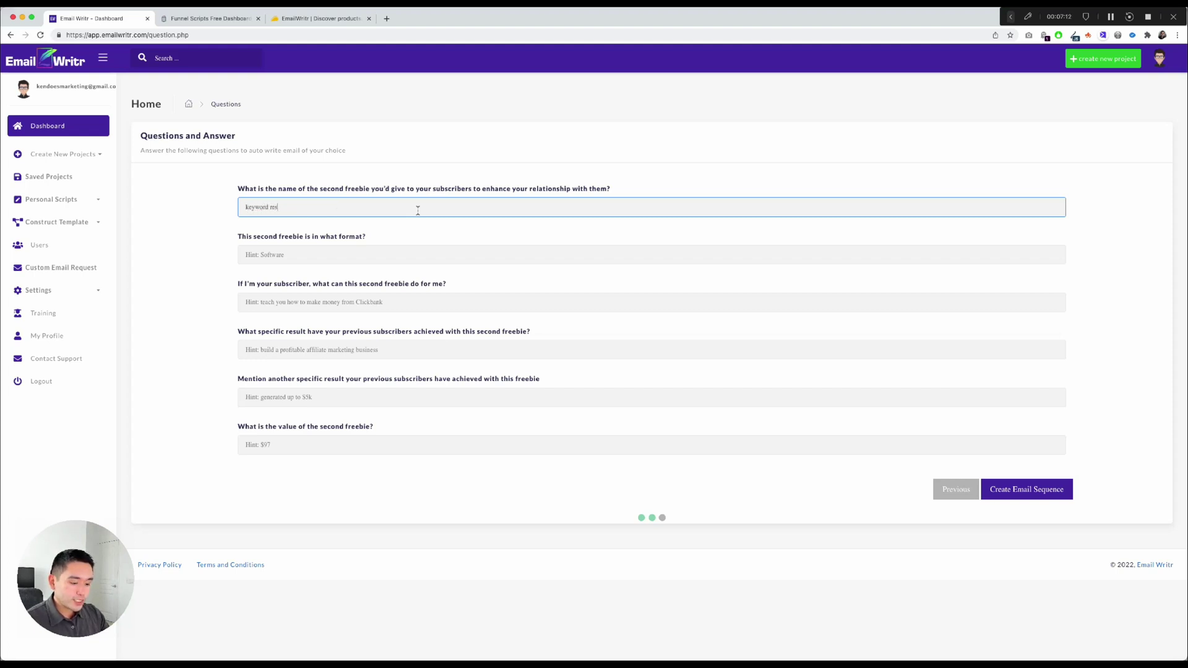
{"action": "type", "text": "earch course"}
{"action": "key", "text": "Tab"}
{"action": "type", "text": "videp"}
{"action": "key", "text": "Tab"}
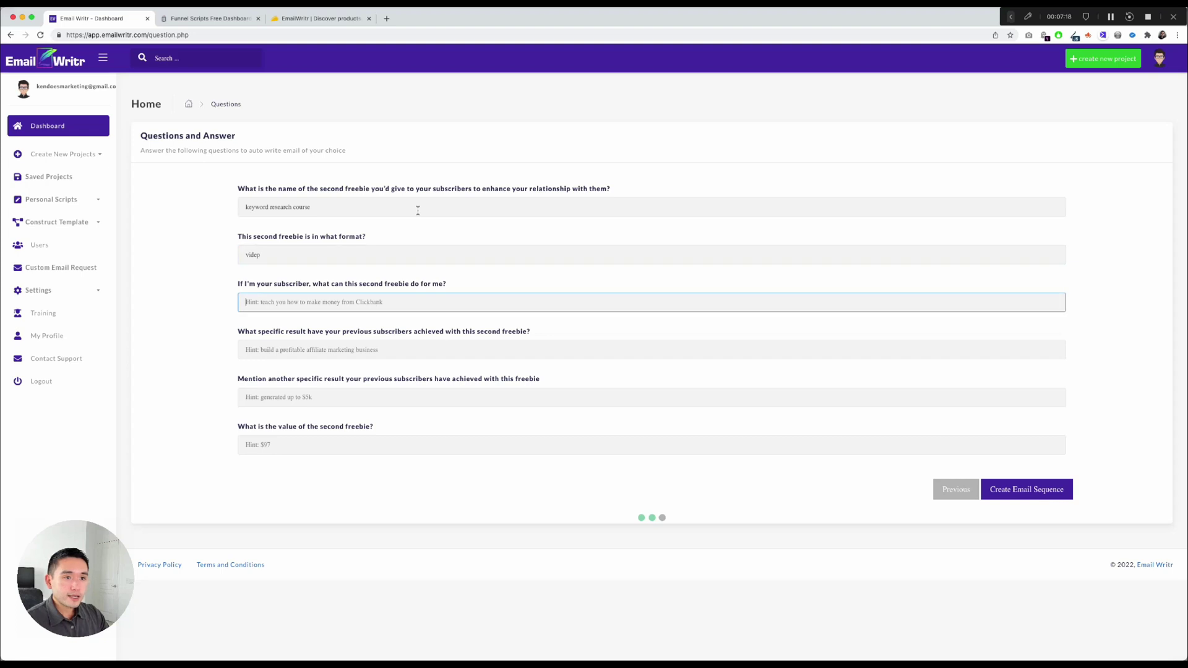
{"action": "left_click", "coordinate": [384, 250]}
Describe it as learning keyword research, with results about finding and ranking for the best keywords.
{"action": "key", "text": "Tab"}
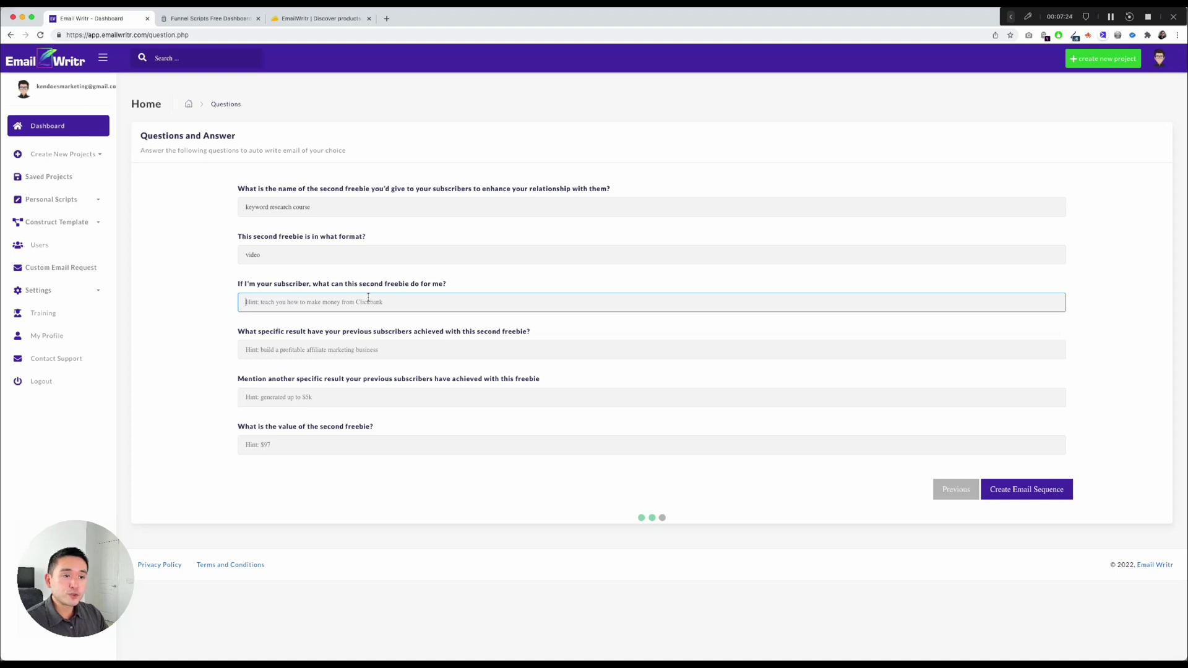
{"action": "type", "text": "learn how to do keyword research"}
{"action": "key", "text": "Tab"}
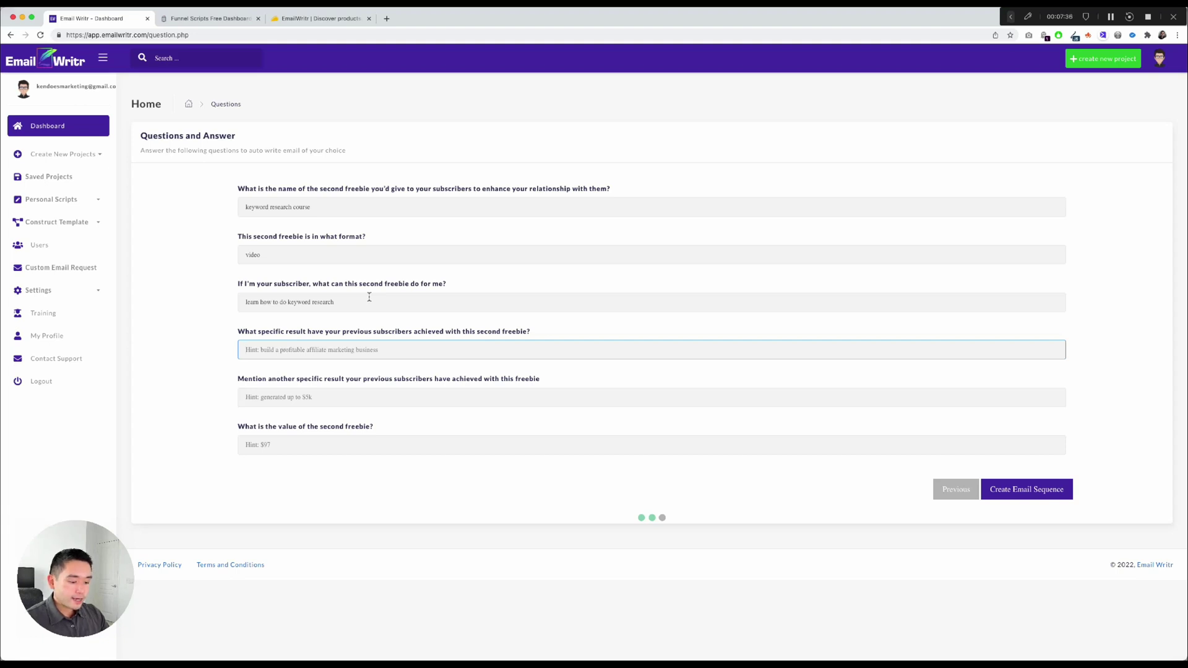
{"action": "type", "text": "they gained the best keywords that they c"}
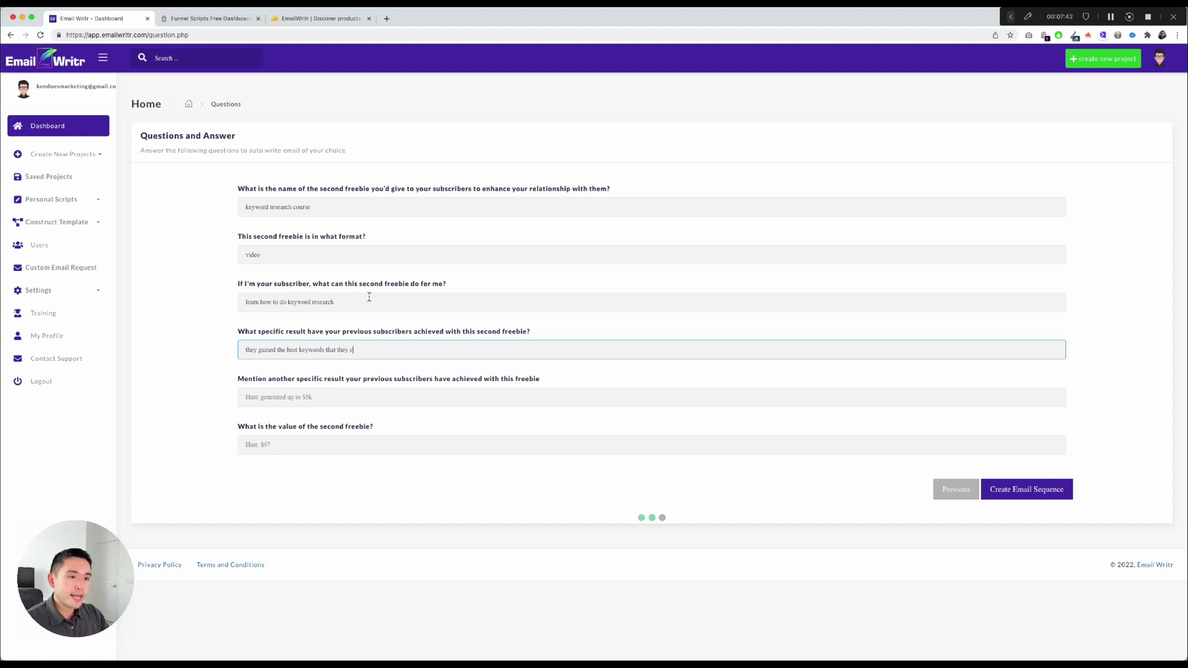
{"action": "type", "text": "an rank for"}
{"action": "key", "text": "Tab"}
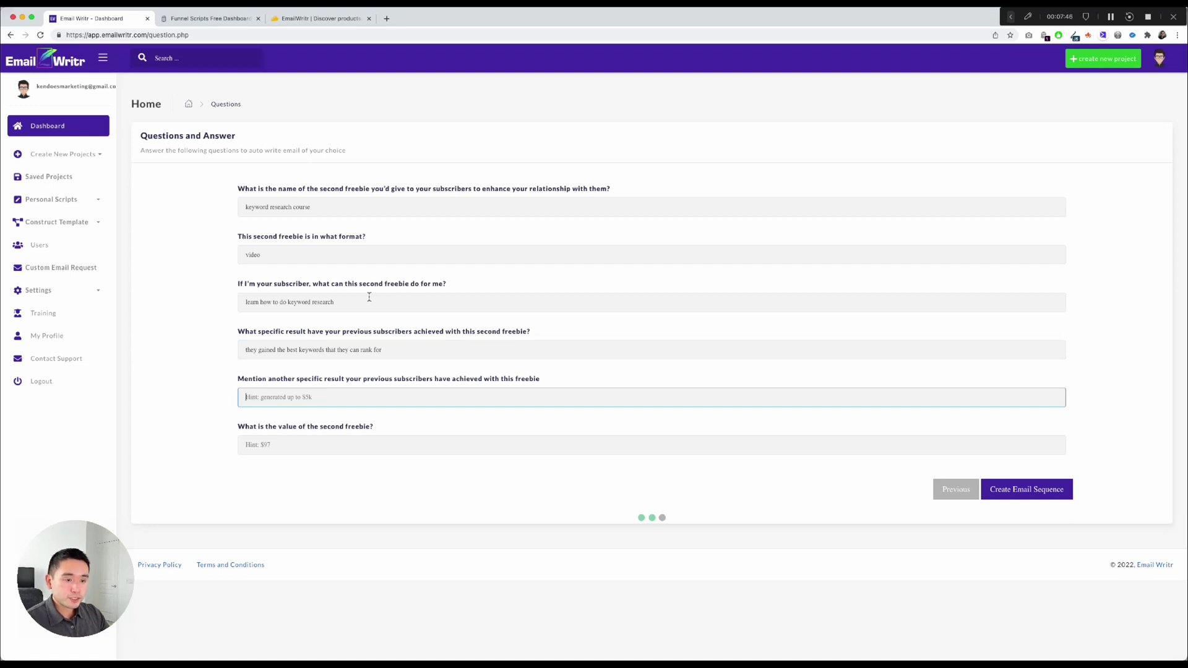
{"action": "type", "text": "eas"}
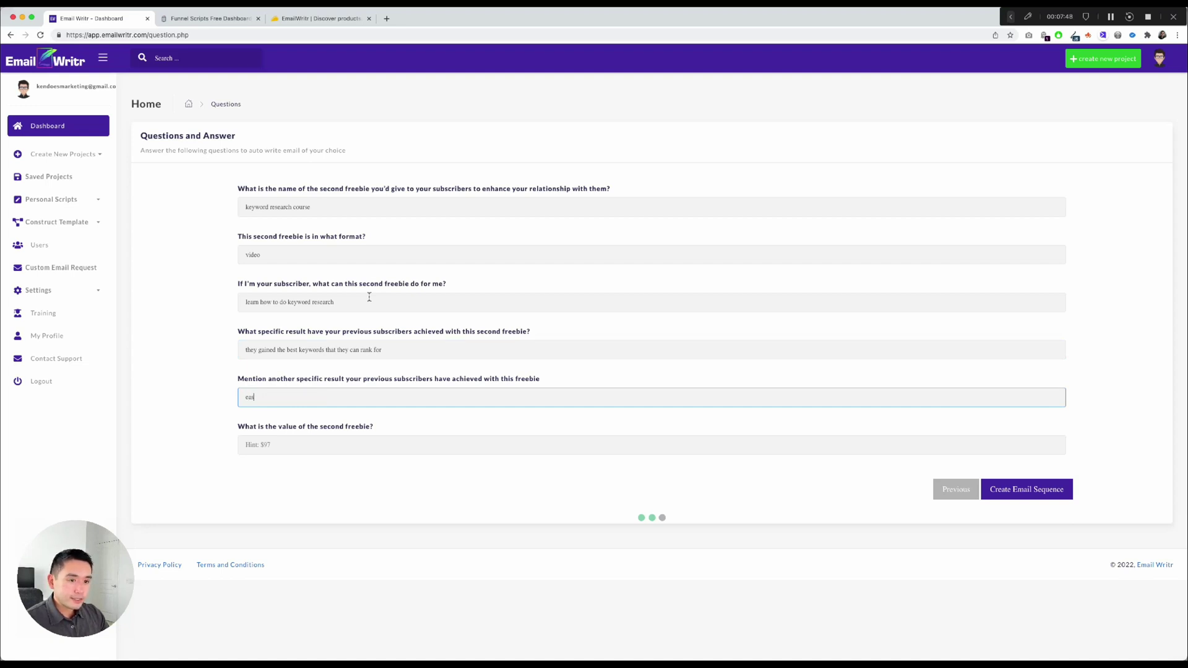
{"action": "type", "text": "ily rank for the best keyword"}
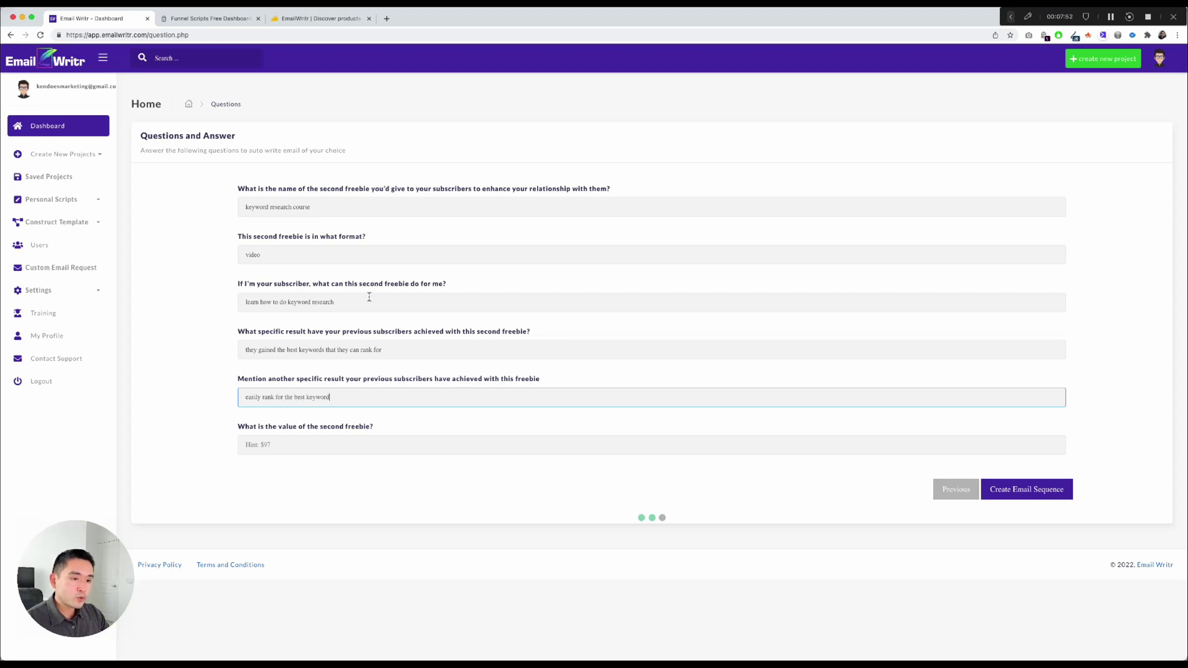
{"action": "type", "text": "s to dr"}
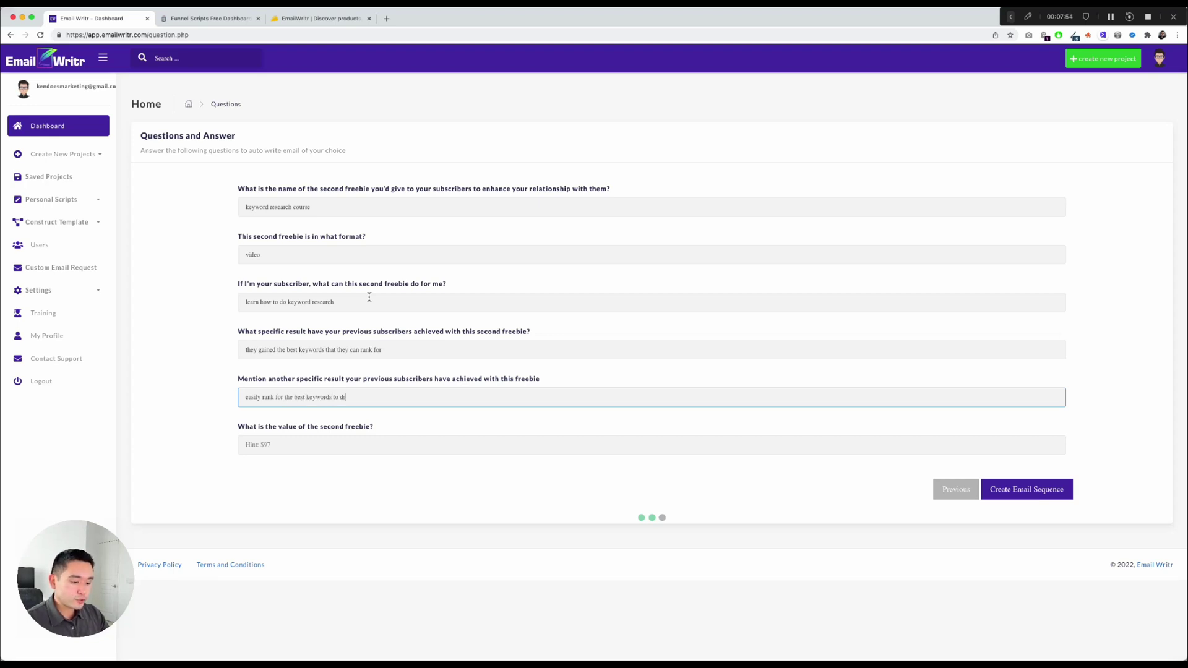
{"action": "type", "text": "ive the most traffi"}
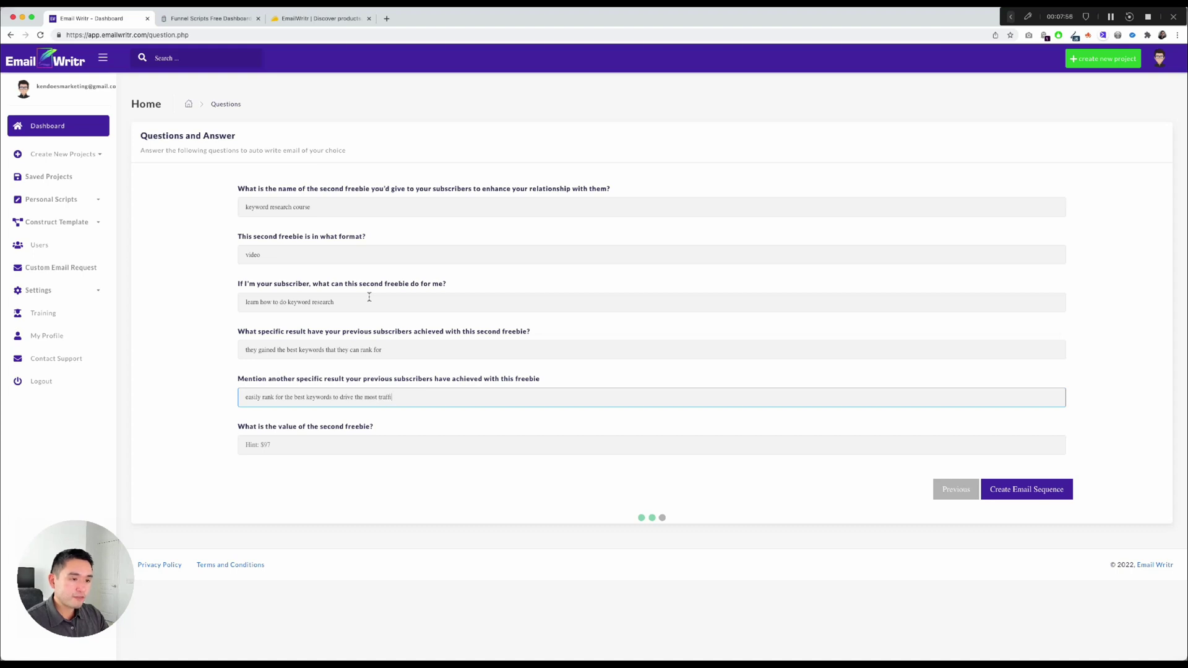
{"action": "type", "text": "c to your websote"}
Value the freebie at $297 and generate the email sequence.
{"action": "key", "text": "Tab"}
{"action": "type", "text": "$2"}
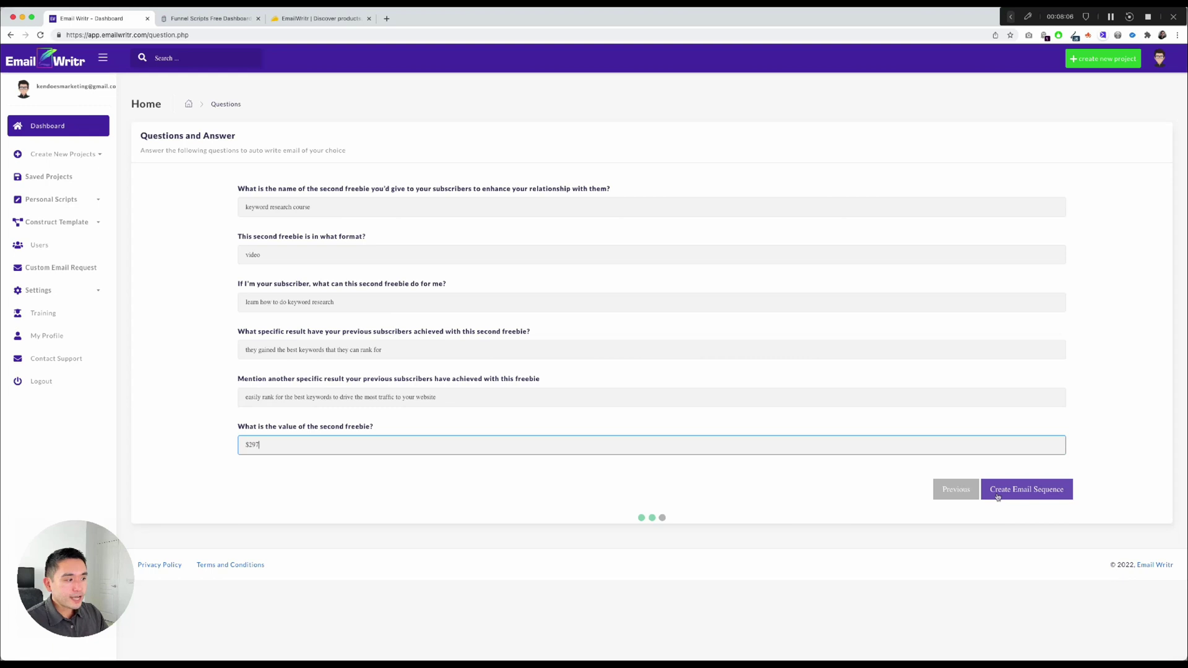
{"action": "left_click", "coordinate": [1036, 494]}
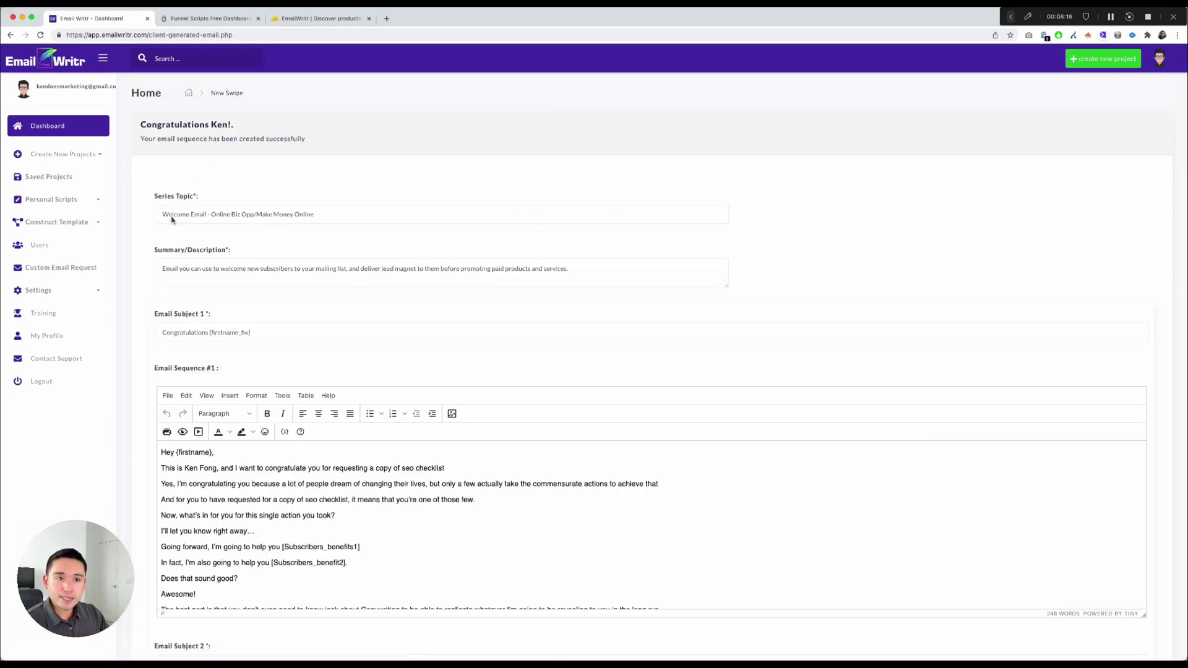
Read the series topic and summary, scroll through Email Sequences #1–#5, and return to the top.
{"action": "left_click_drag", "start_coordinate": [162, 215], "coordinate": [249, 221]}
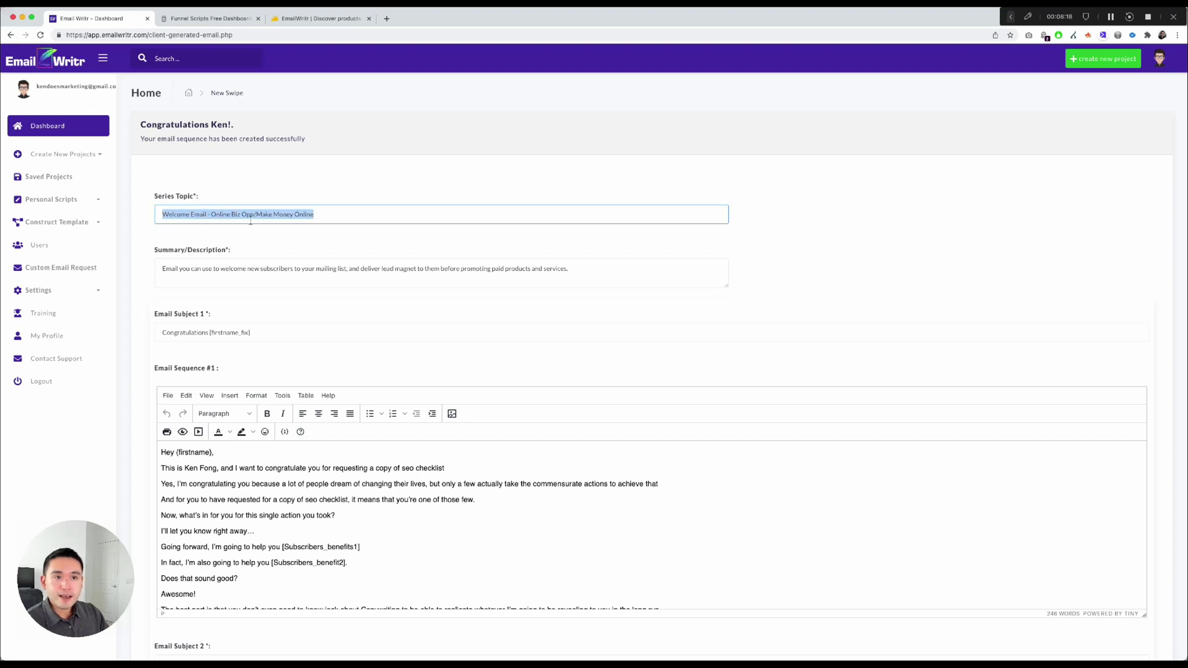
{"action": "scroll", "coordinate": [320, 221], "scroll_direction": "down", "scroll_amount": 1}
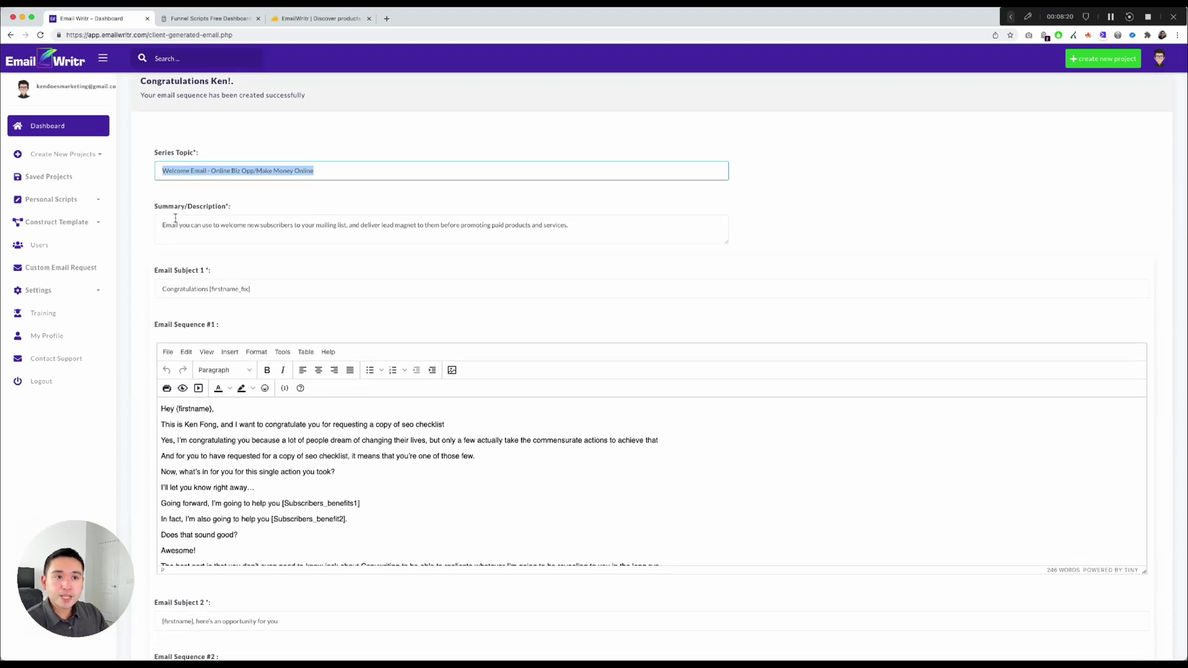
{"action": "left_click_drag", "start_coordinate": [165, 226], "coordinate": [369, 226]}
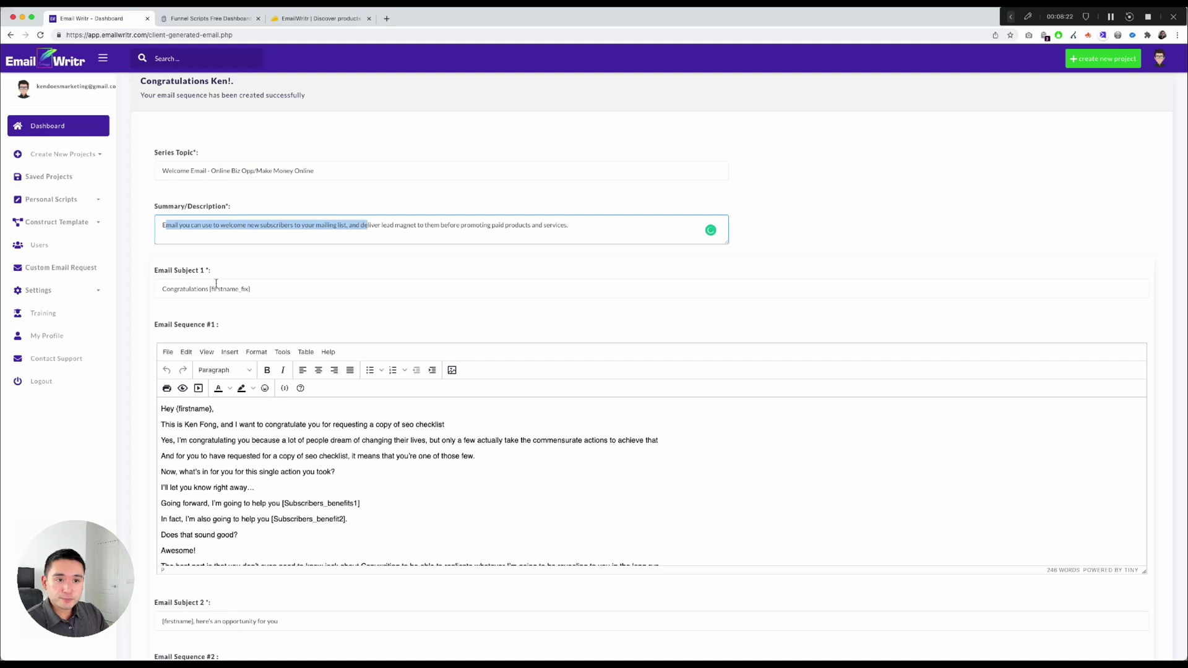
{"action": "left_click_drag", "start_coordinate": [157, 274], "coordinate": [225, 273]}
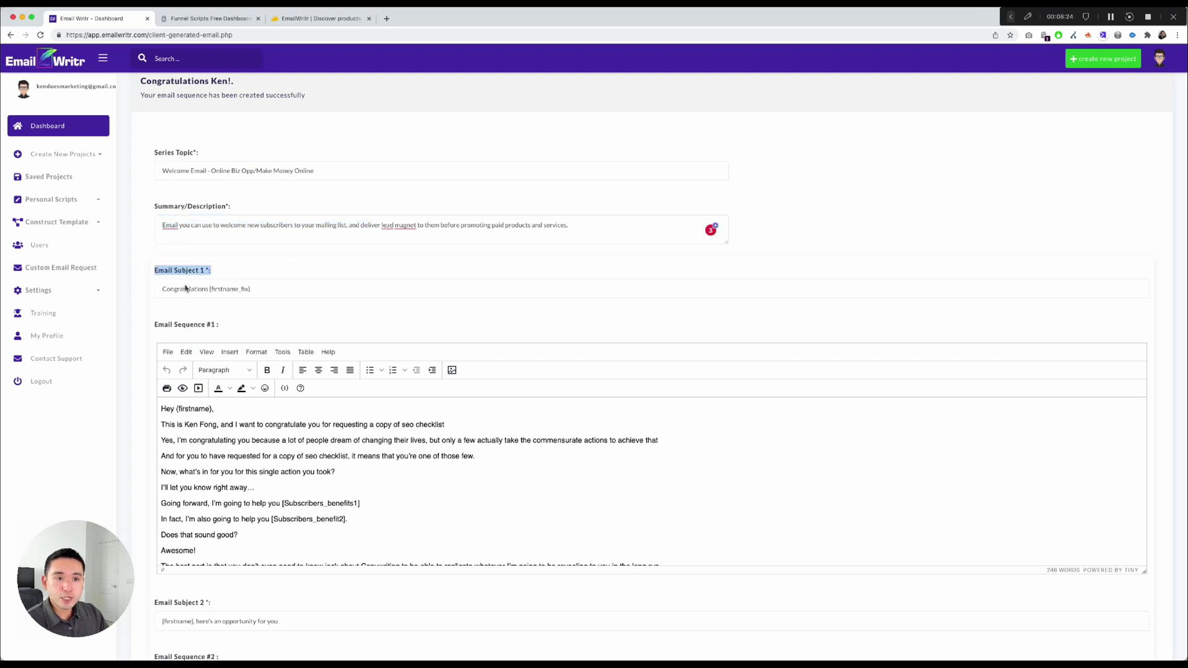
{"action": "scroll", "coordinate": [187, 288], "scroll_direction": "down", "scroll_amount": 1}
{"action": "scroll", "coordinate": [188, 289], "scroll_direction": "down", "scroll_amount": 4}
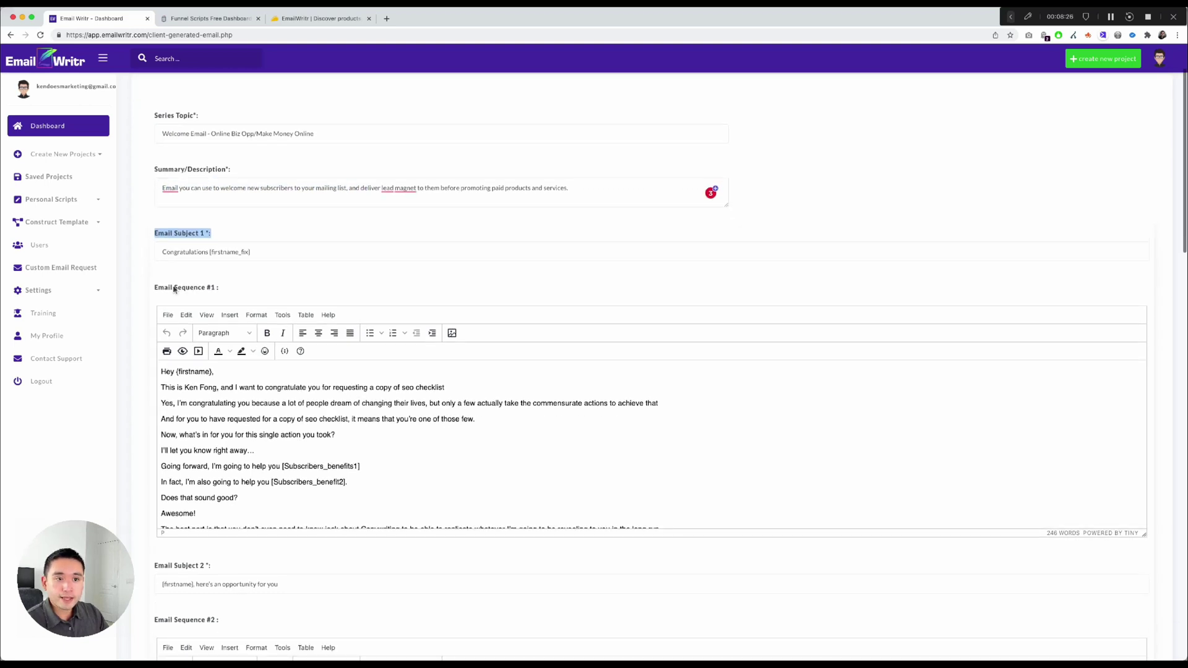
{"action": "scroll", "coordinate": [181, 299], "scroll_direction": "down", "scroll_amount": 1}
{"action": "scroll", "coordinate": [174, 282], "scroll_direction": "up", "scroll_amount": 1}
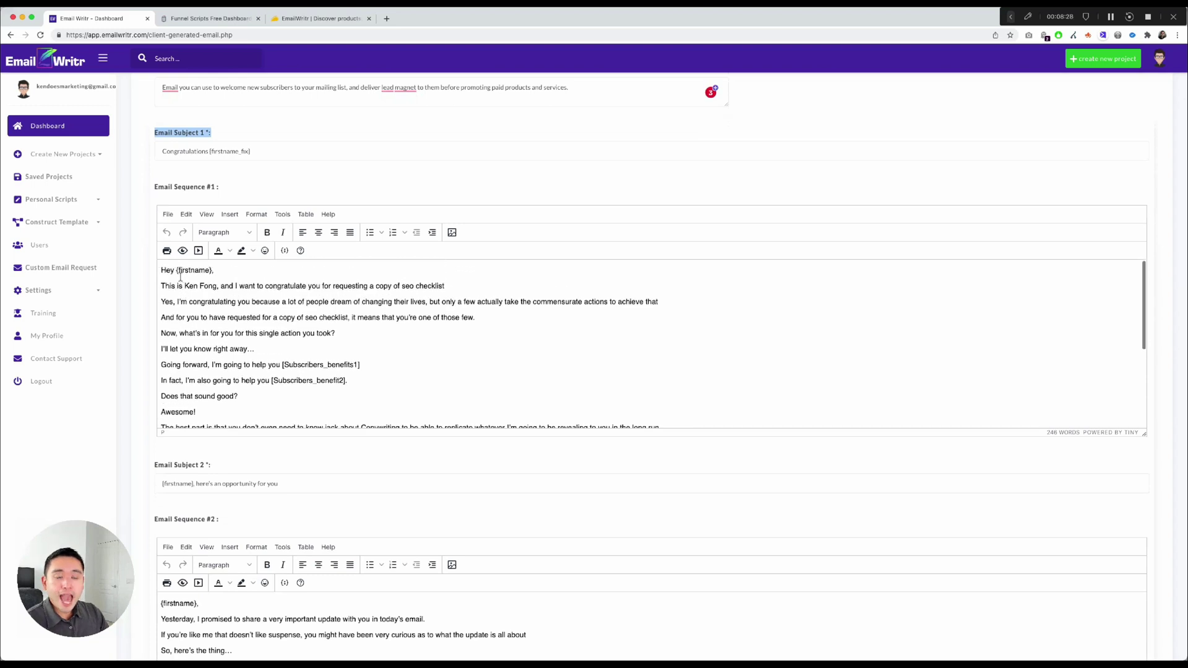
{"action": "scroll", "coordinate": [192, 286], "scroll_direction": "down", "scroll_amount": 2}
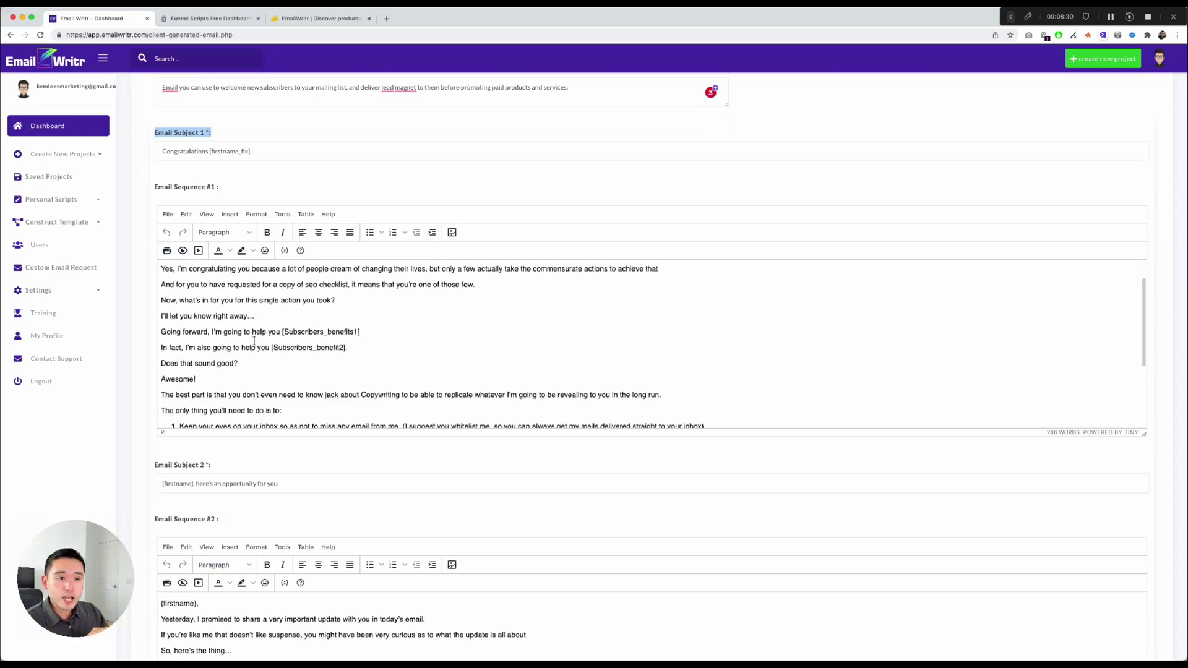
{"action": "scroll", "coordinate": [263, 364], "scroll_direction": "down", "scroll_amount": 1}
{"action": "scroll", "coordinate": [271, 365], "scroll_direction": "down", "scroll_amount": 5}
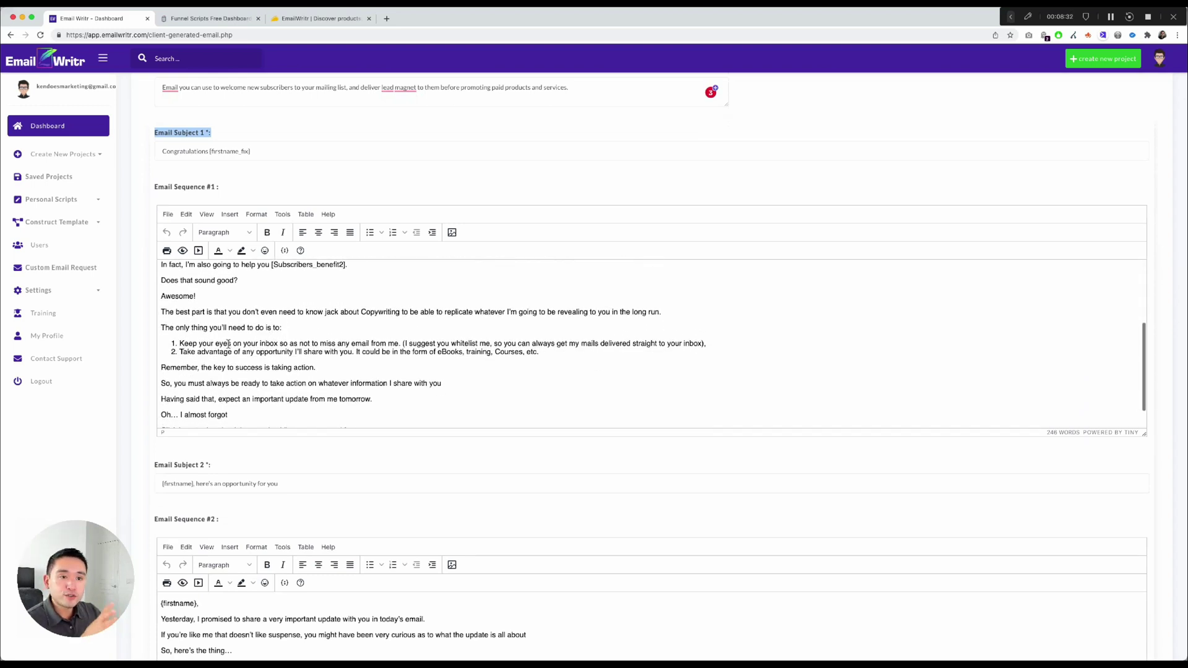
{"action": "scroll", "coordinate": [229, 343], "scroll_direction": "down", "scroll_amount": 2}
{"action": "left_click_drag", "start_coordinate": [155, 376], "coordinate": [213, 375]}
{"action": "scroll", "coordinate": [213, 373], "scroll_direction": "down", "scroll_amount": 1}
{"action": "scroll", "coordinate": [213, 373], "scroll_direction": "down", "scroll_amount": 7}
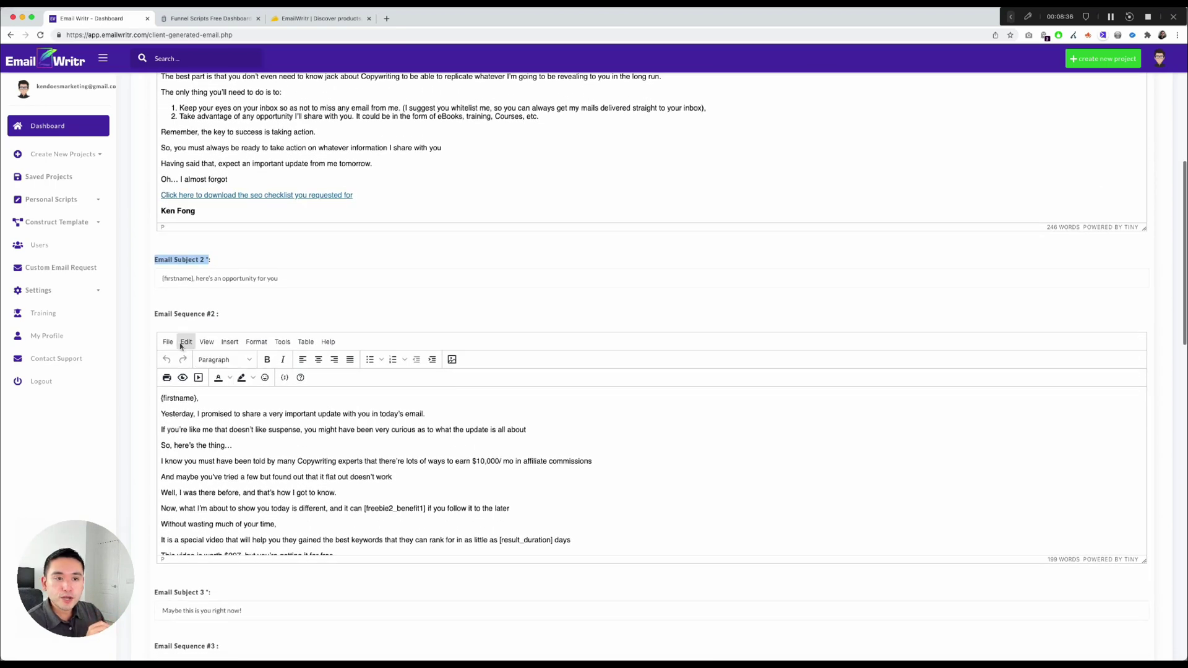
{"action": "scroll", "coordinate": [203, 358], "scroll_direction": "down", "scroll_amount": 15}
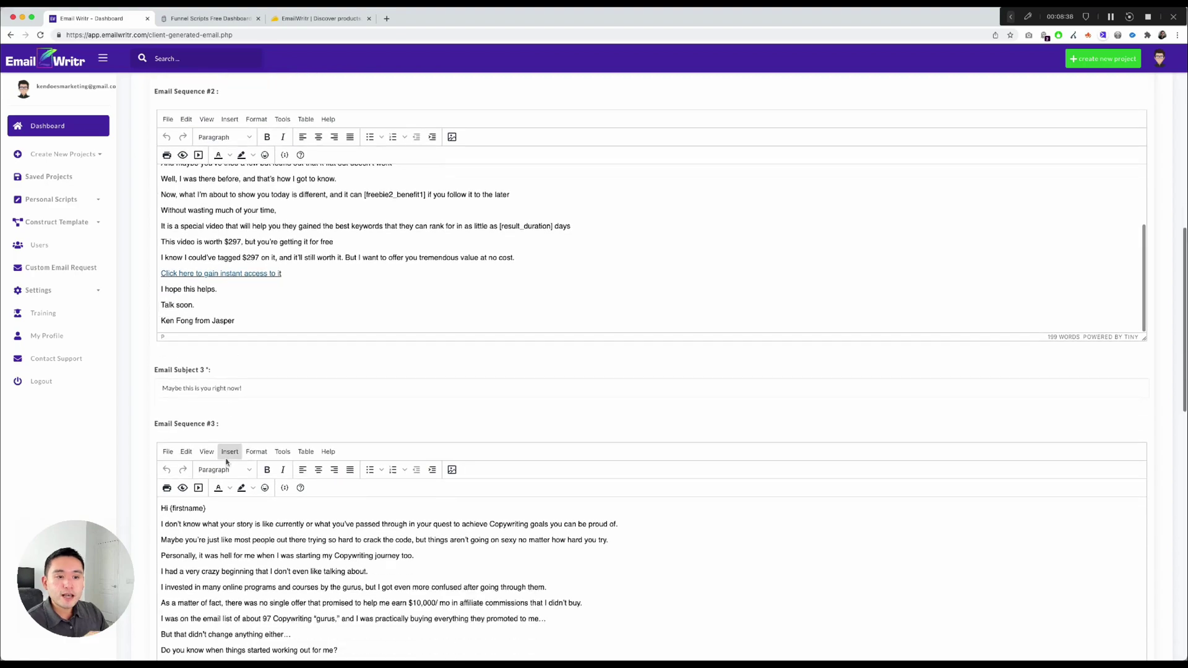
{"action": "scroll", "coordinate": [226, 458], "scroll_direction": "down", "scroll_amount": 20}
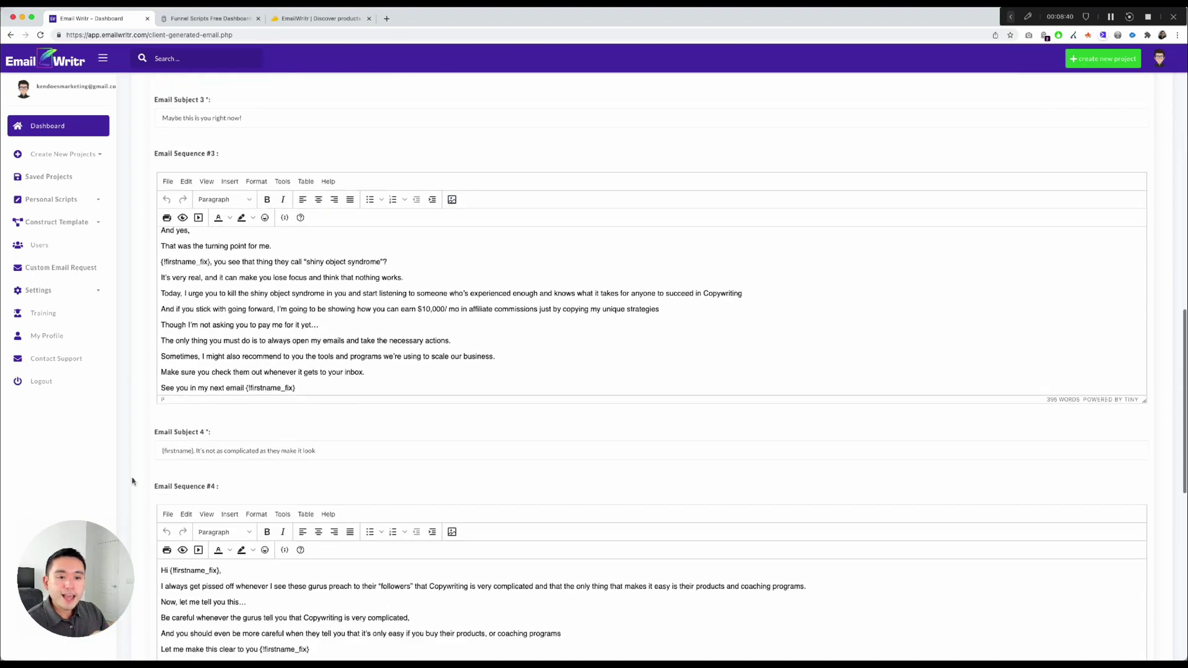
{"action": "scroll", "coordinate": [137, 480], "scroll_direction": "down", "scroll_amount": 6}
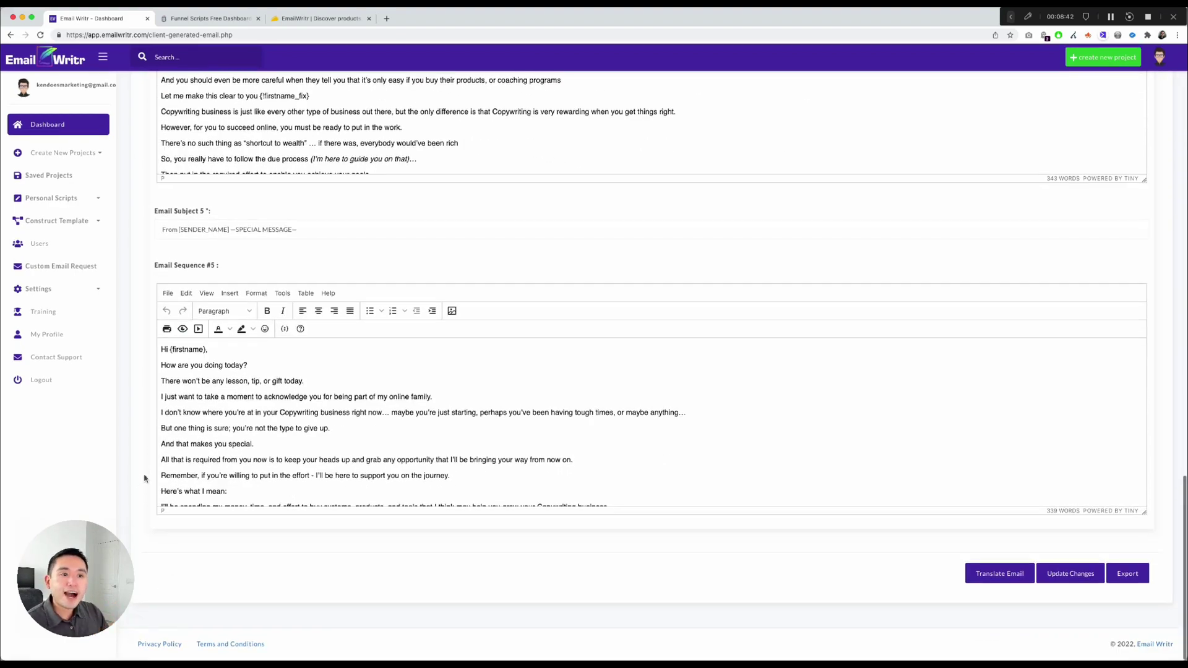
{"action": "scroll", "coordinate": [137, 470], "scroll_direction": "up", "scroll_amount": 10}
{"action": "scroll", "coordinate": [137, 466], "scroll_direction": "up", "scroll_amount": 20}
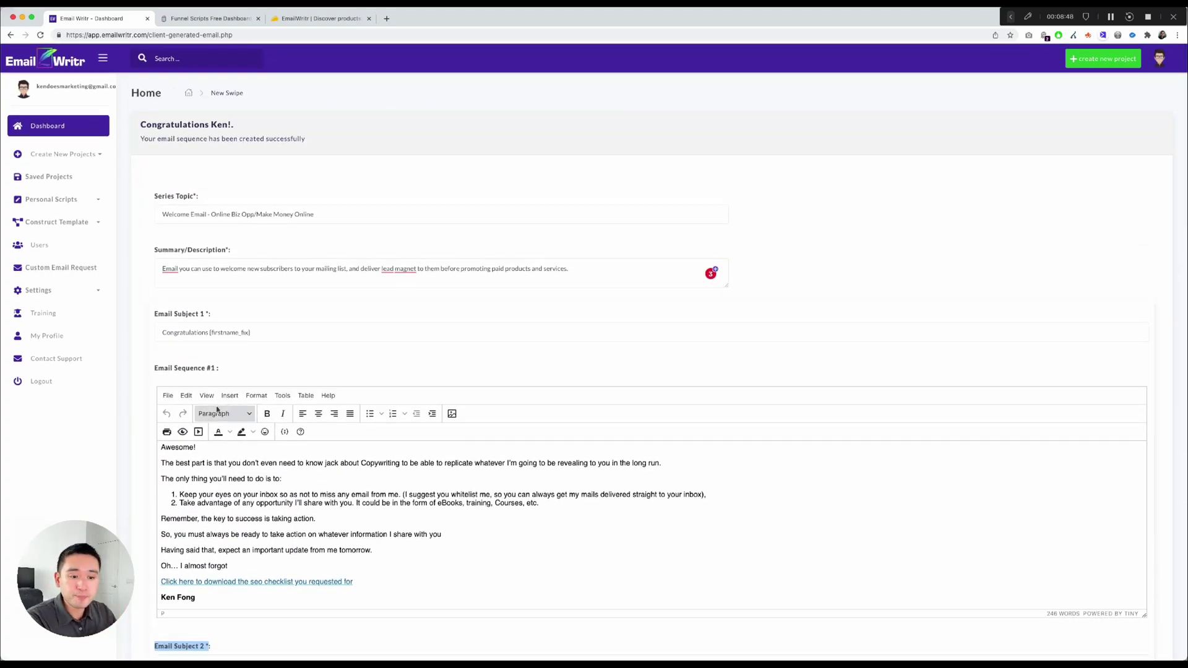
{"action": "scroll", "coordinate": [217, 414], "scroll_direction": "down", "scroll_amount": 3}
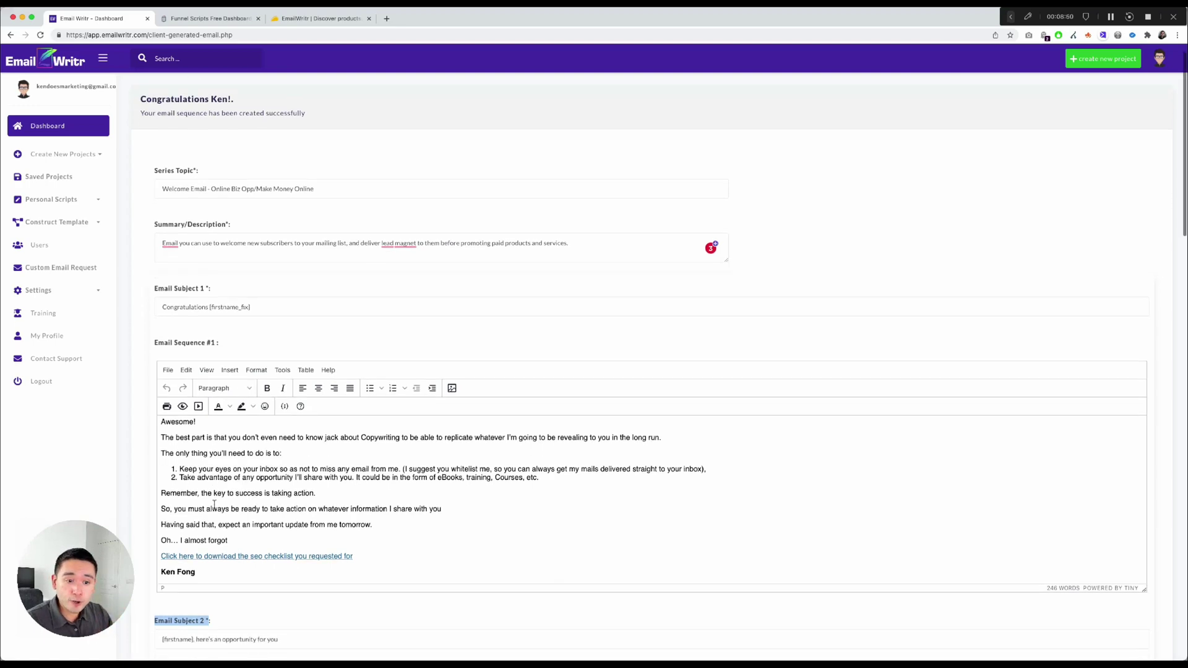
{"action": "scroll", "coordinate": [218, 429], "scroll_direction": "up", "scroll_amount": 6}
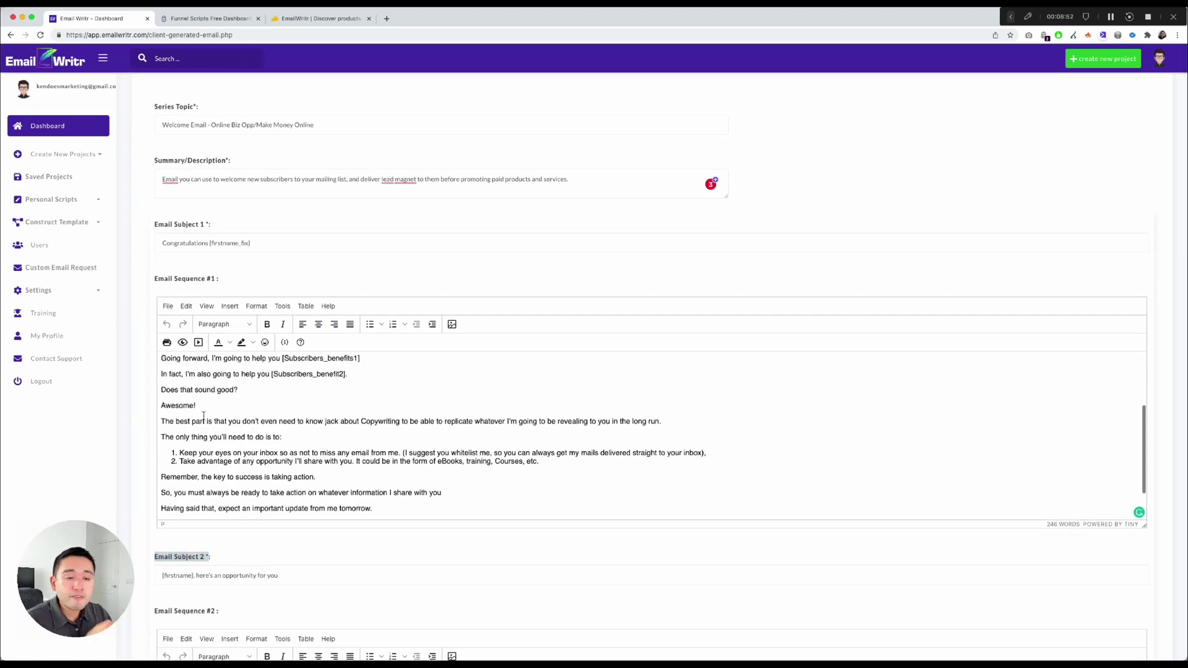
{"action": "scroll", "coordinate": [206, 415], "scroll_direction": "up", "scroll_amount": 1}
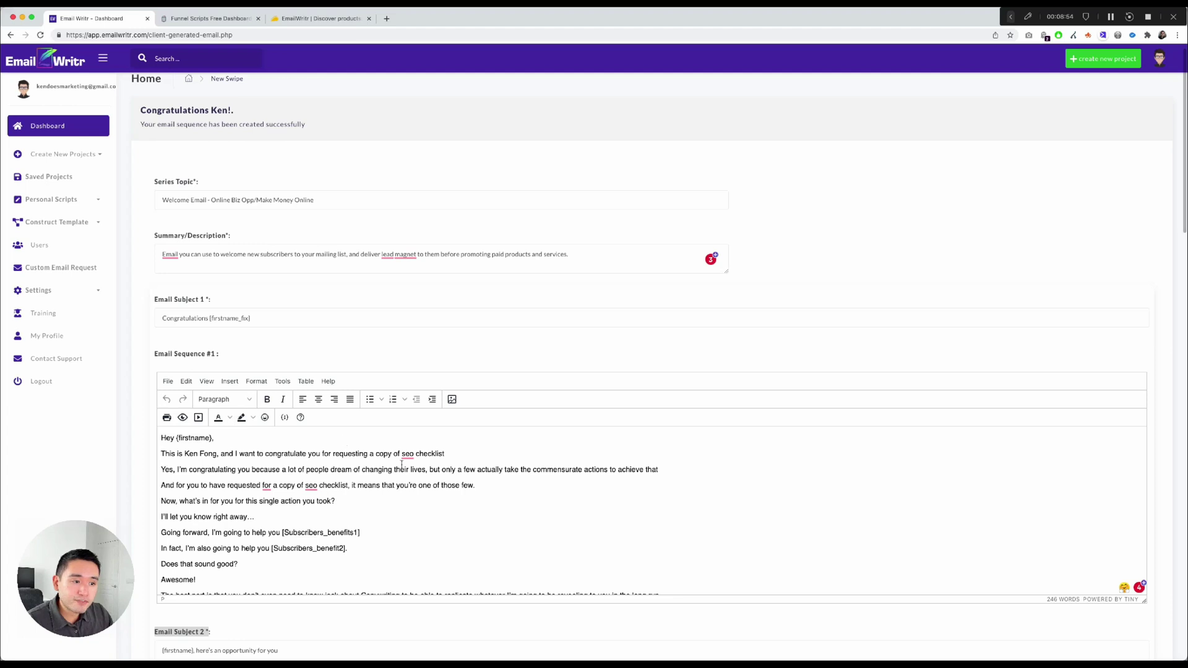
{"action": "mouse_move", "coordinate": [407, 456]}
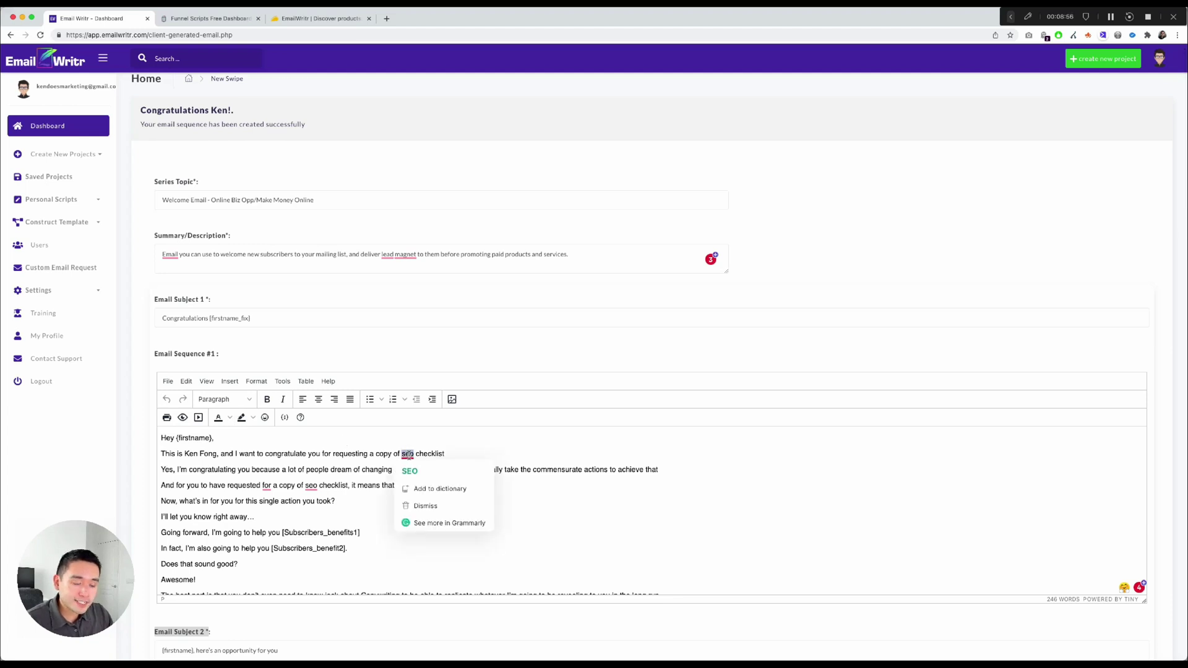
Accept the 'seo' to 'SEO' correction and preview the first email.
{"action": "left_click", "coordinate": [410, 471]}
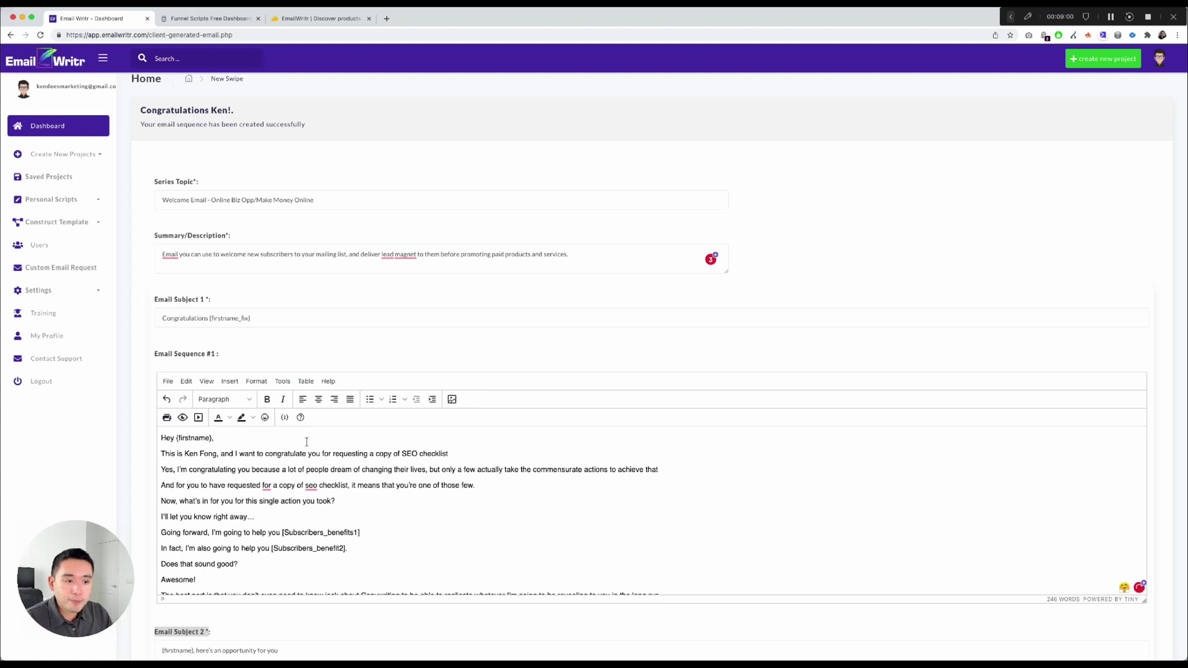
{"action": "left_click", "coordinate": [180, 419]}
{"action": "scroll", "coordinate": [470, 337], "scroll_direction": "down", "scroll_amount": 5}
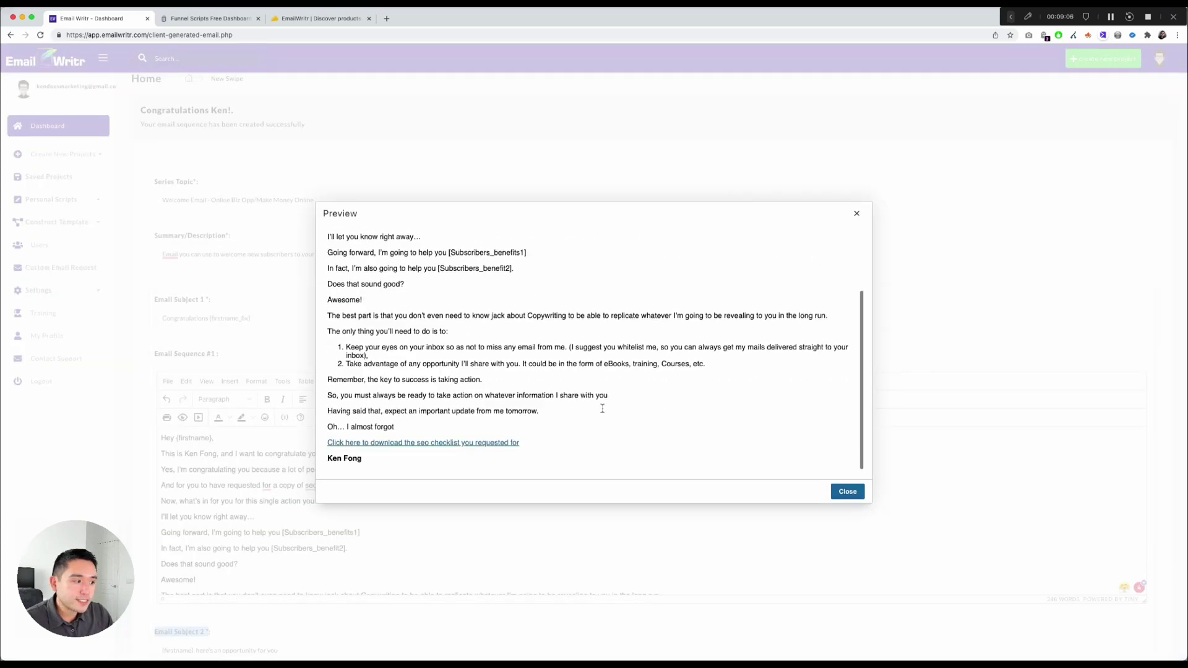
{"action": "left_click", "coordinate": [846, 492]}
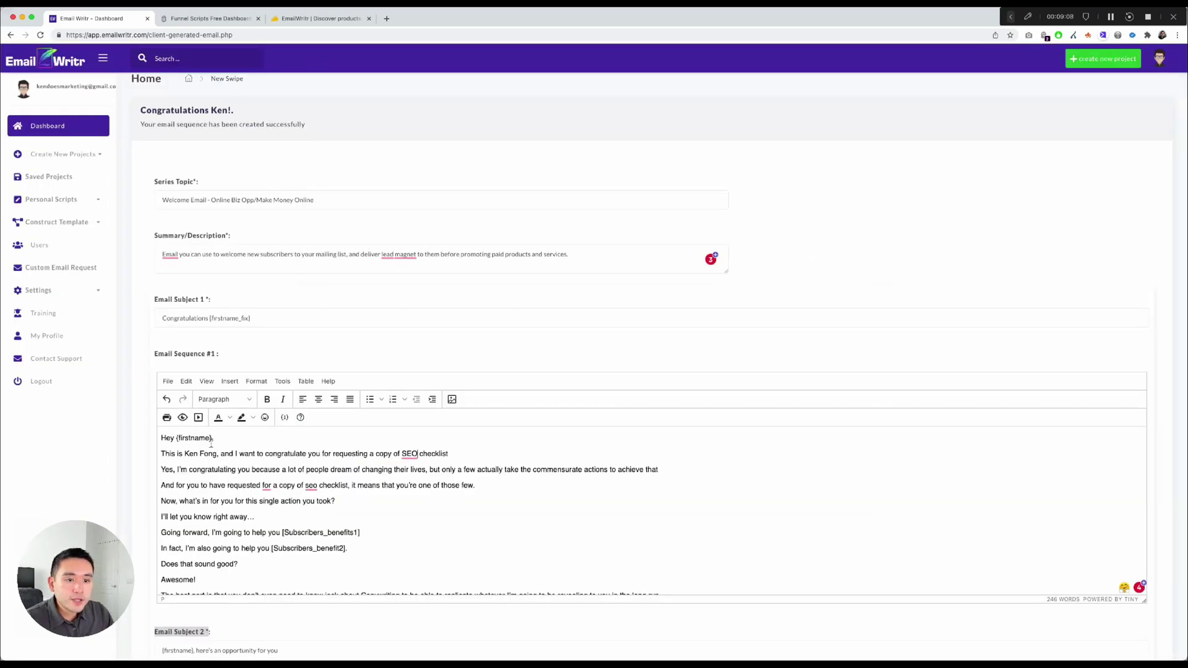
Colour the greeting line 'Hey {firstname},' red and try recolouring the SEO checklist line.
{"action": "left_click_drag", "start_coordinate": [217, 438], "coordinate": [161, 438]}
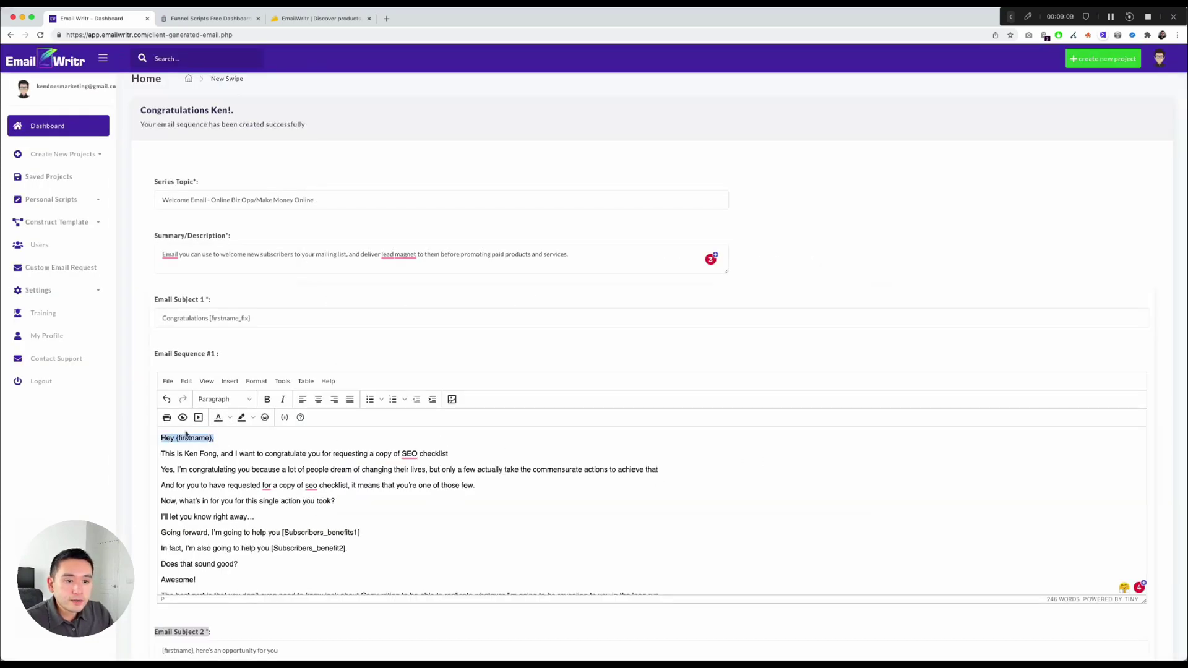
{"action": "left_click", "coordinate": [230, 417]}
{"action": "left_click", "coordinate": [246, 446]}
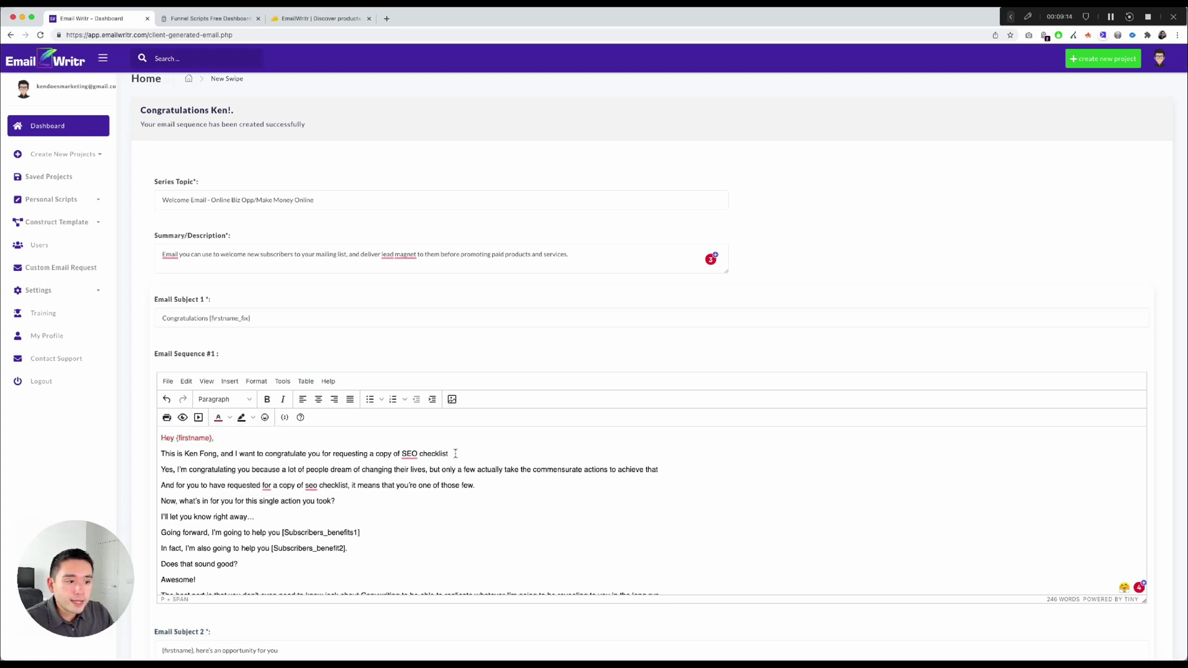
{"action": "left_click_drag", "start_coordinate": [450, 454], "coordinate": [162, 454]}
{"action": "left_click", "coordinate": [242, 417]}
{"action": "left_click", "coordinate": [227, 452]}
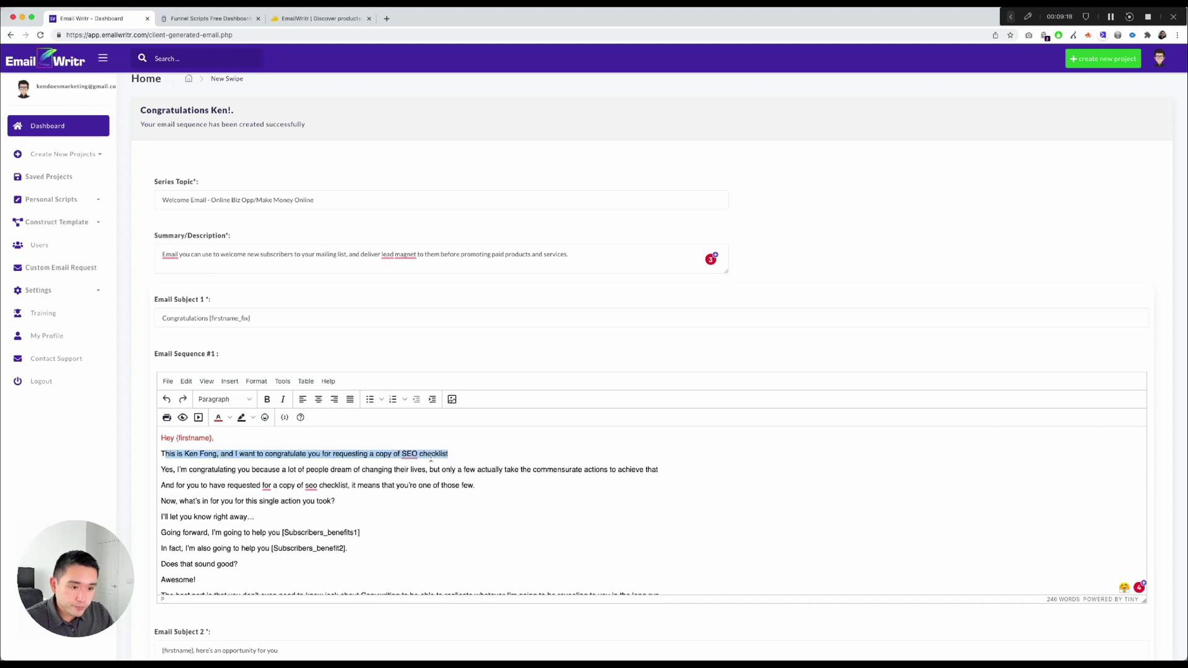
{"action": "left_click", "coordinate": [438, 455]}
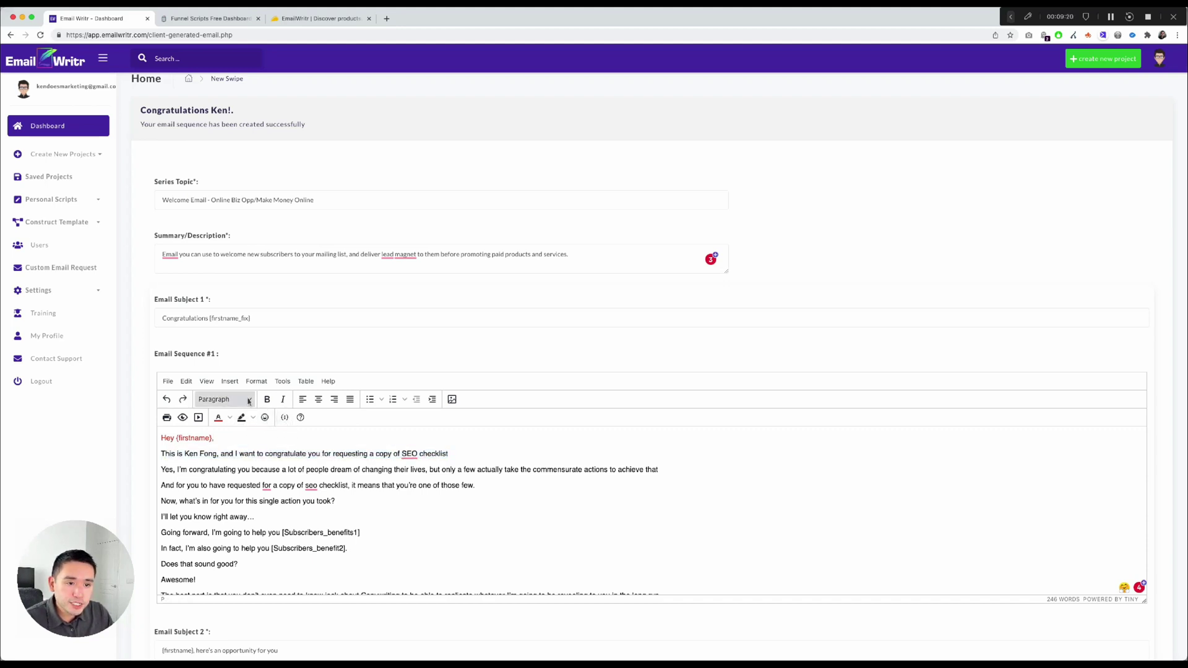
Select 'SEO checklist' at the line's end and make it bold.
{"action": "key", "text": "Down"}
{"action": "key", "text": "Home"}
{"action": "left_click_drag", "start_coordinate": [454, 454], "coordinate": [396, 453]}
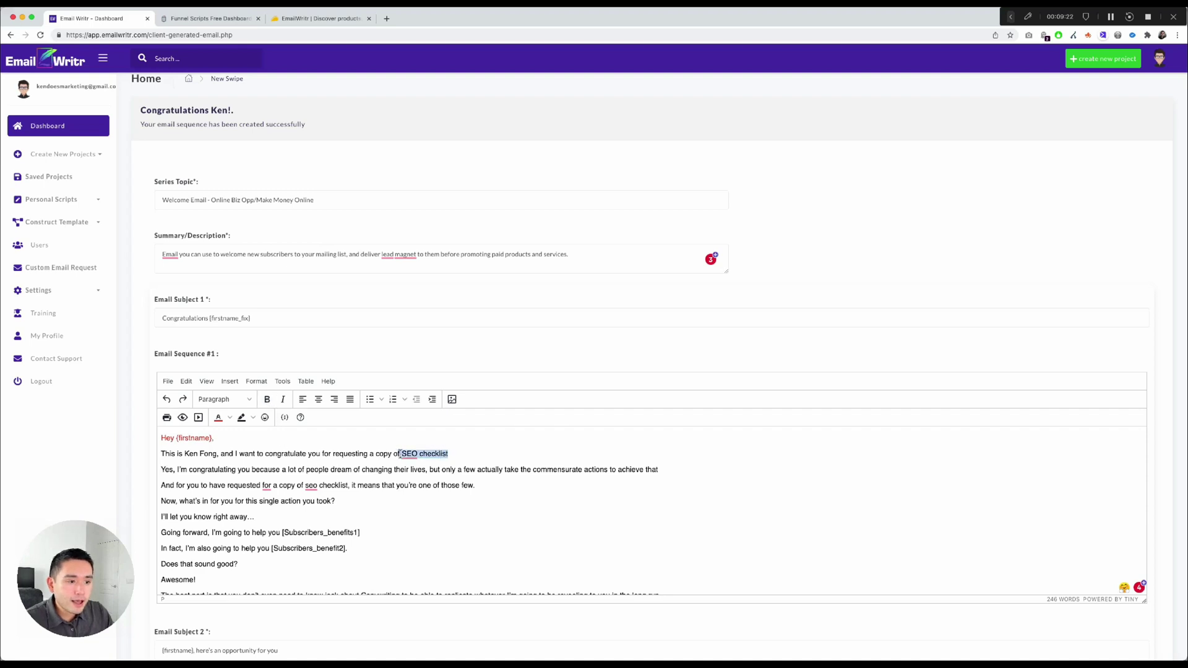
{"action": "left_click", "coordinate": [267, 399]}
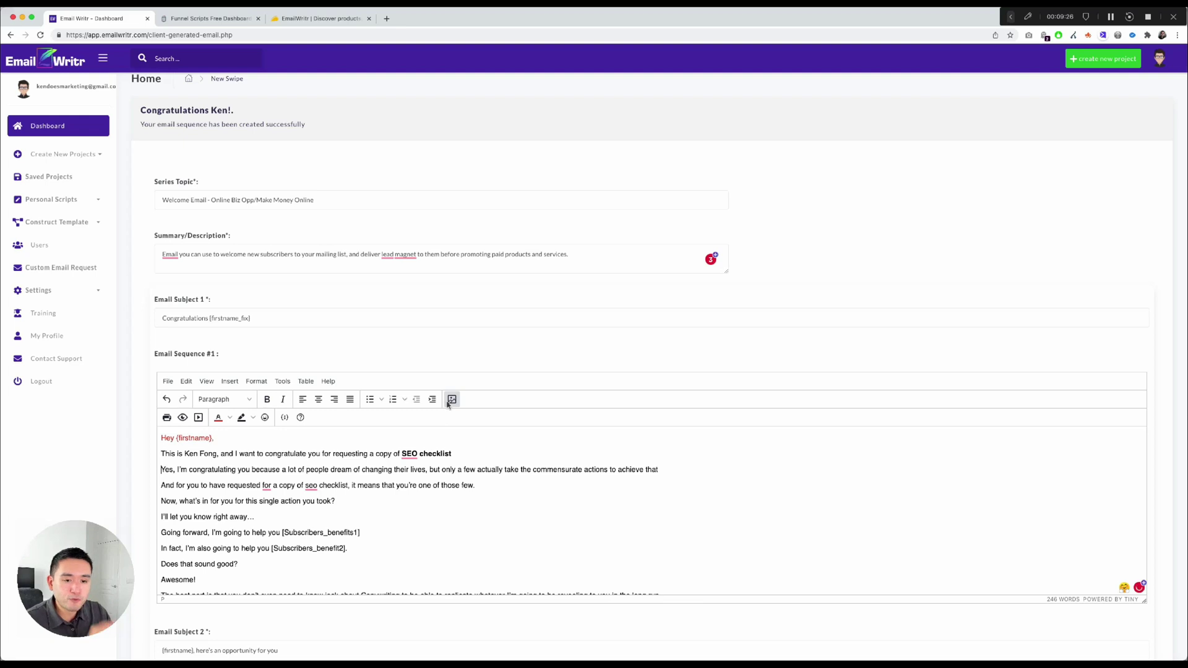
{"action": "scroll", "coordinate": [362, 447], "scroll_direction": "down", "scroll_amount": 1}
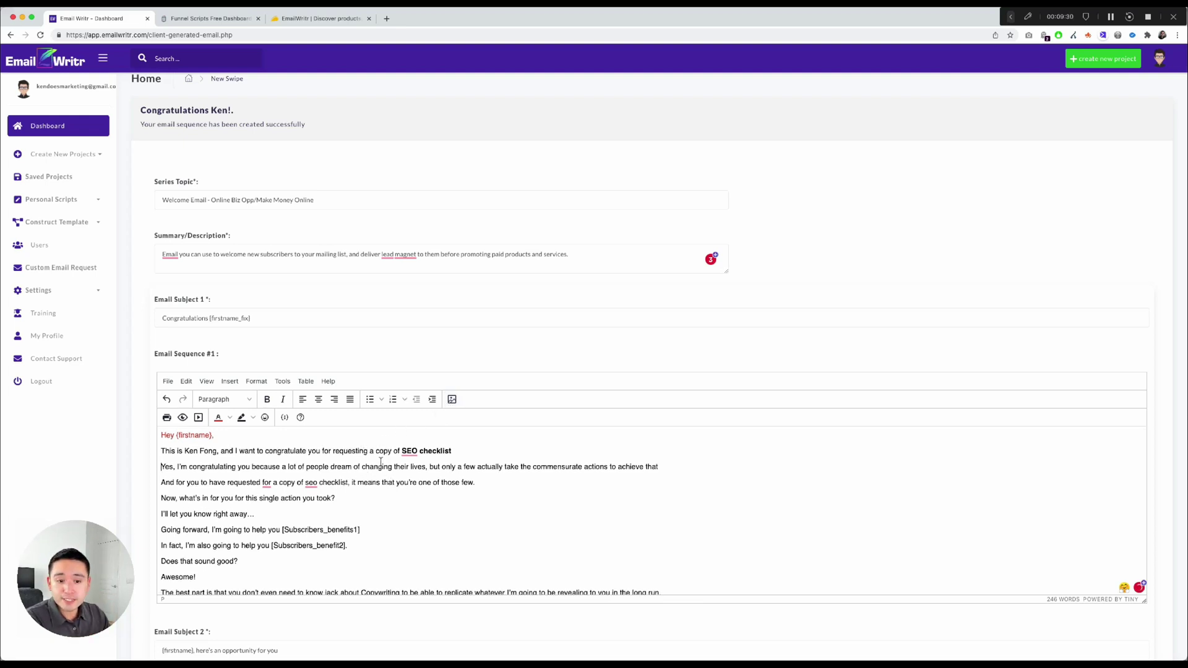
{"action": "scroll", "coordinate": [503, 346], "scroll_direction": "down", "scroll_amount": 20}
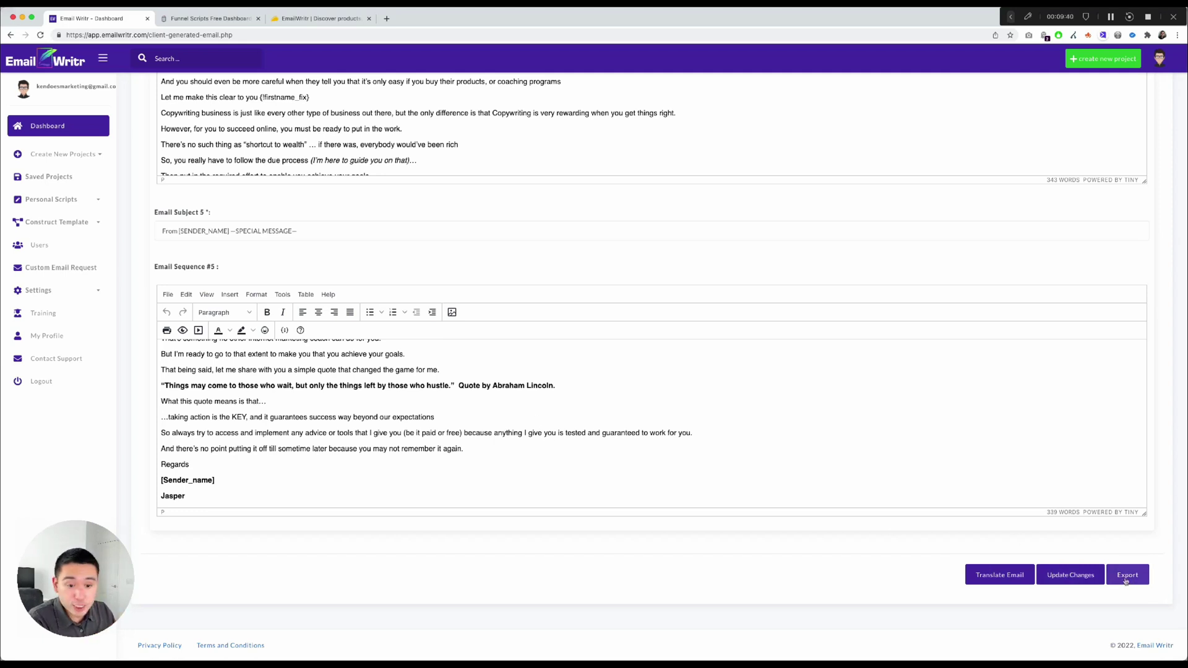
Save the sequence edits with Update Changes and return to the Dashboard.
{"action": "left_click", "coordinate": [1072, 574]}
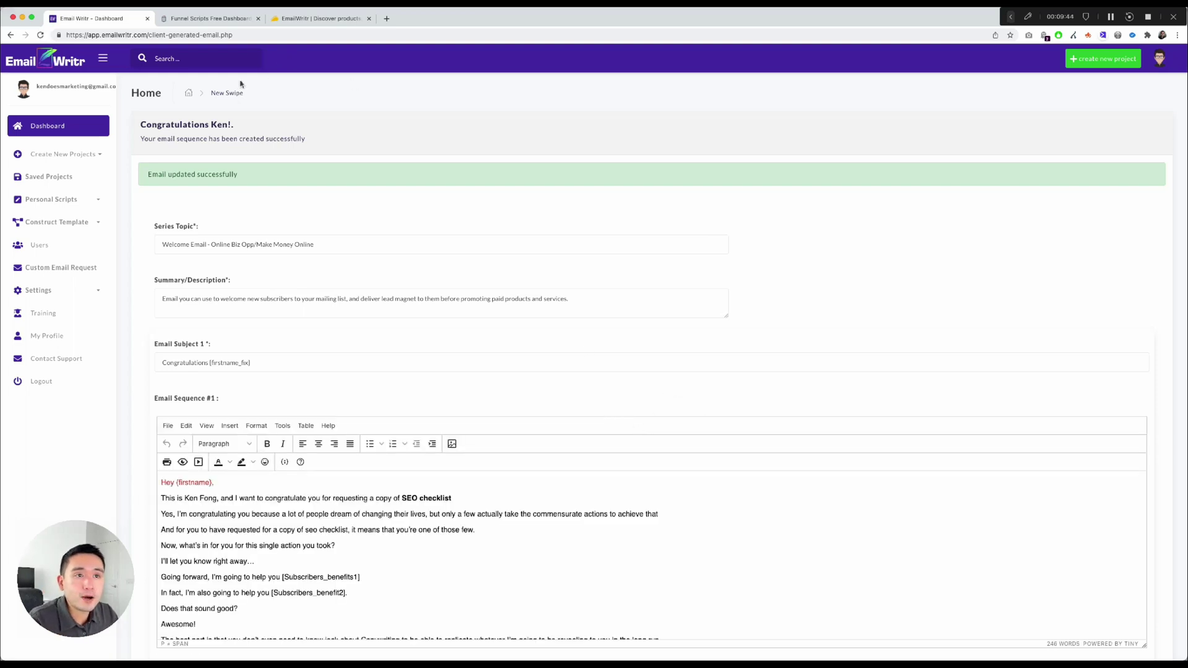
{"action": "left_click", "coordinate": [189, 94]}
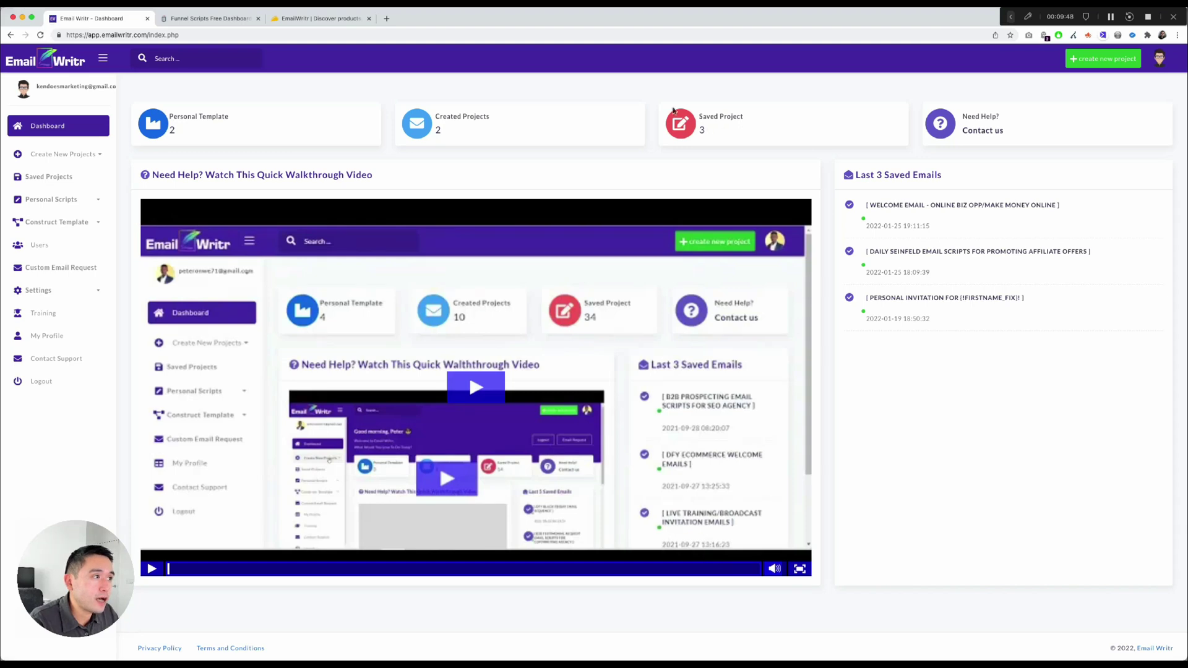
Inspect the Welcome Email in Saved Projects, then begin a new DFY Sequence.
{"action": "left_click", "coordinate": [54, 181]}
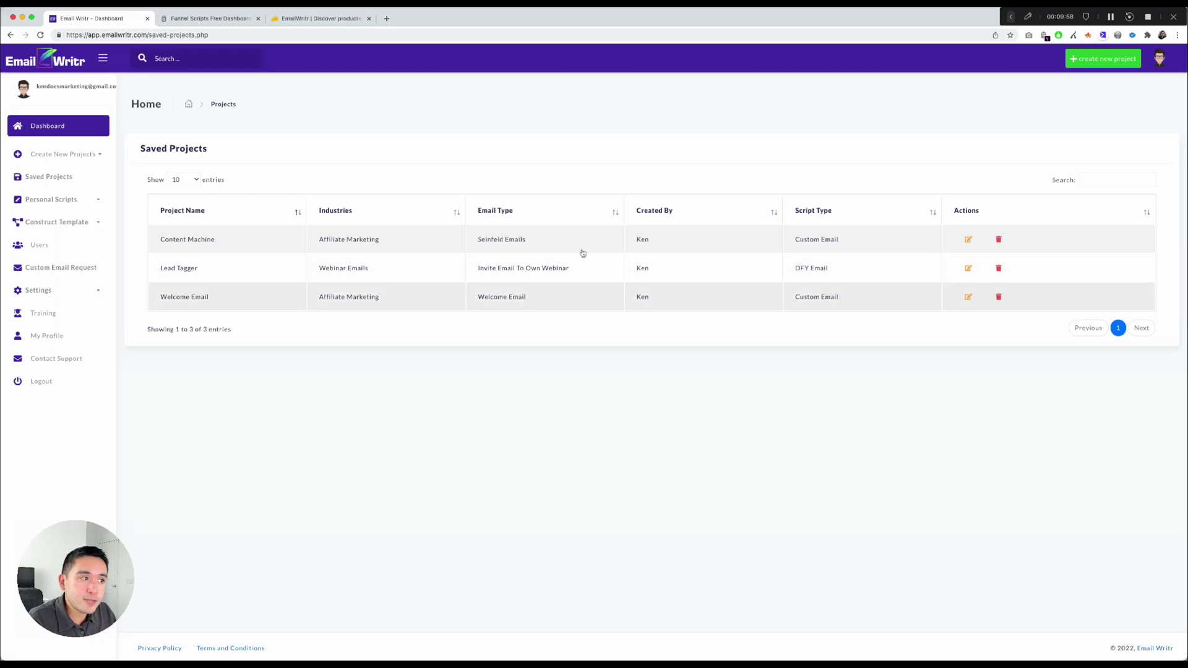
{"action": "left_click", "coordinate": [969, 298]}
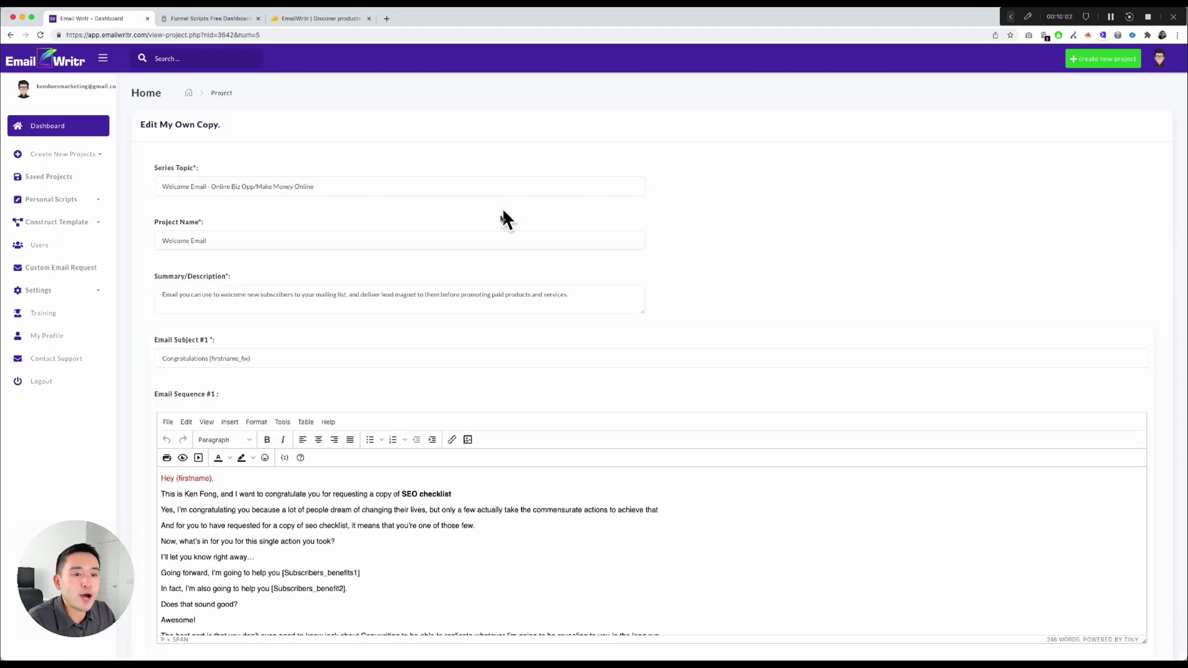
{"action": "scroll", "coordinate": [433, 204], "scroll_direction": "down", "scroll_amount": 5}
{"action": "scroll", "coordinate": [142, 186], "scroll_direction": "up", "scroll_amount": 1}
{"action": "left_click", "coordinate": [63, 154]}
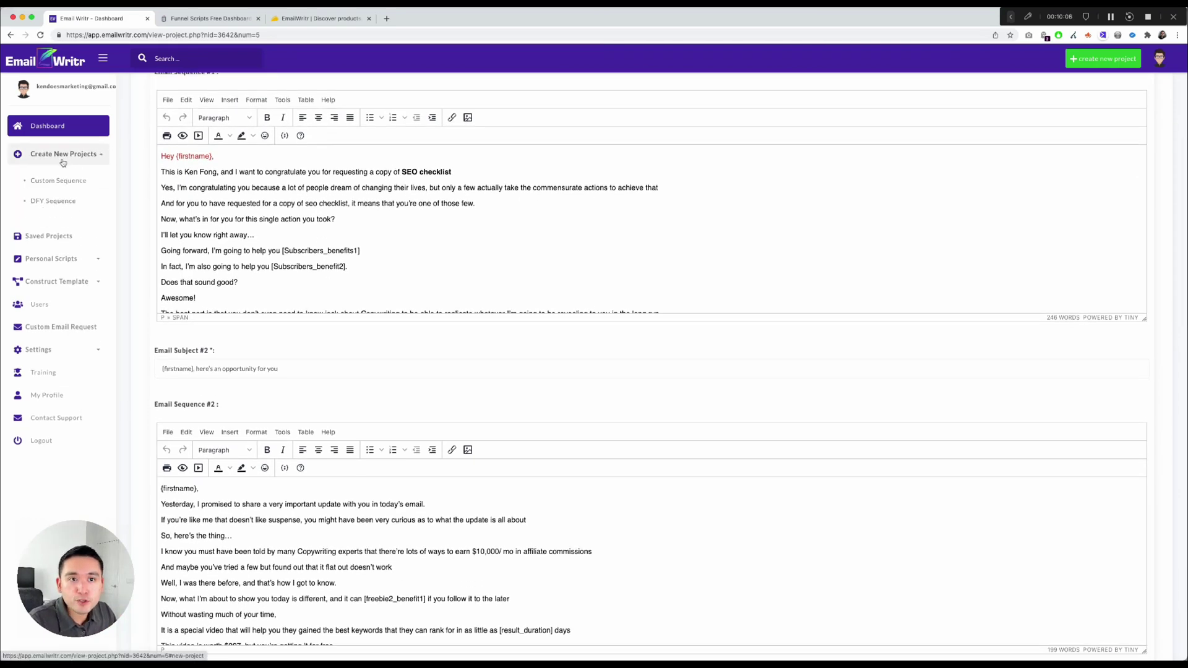
{"action": "left_click", "coordinate": [70, 207]}
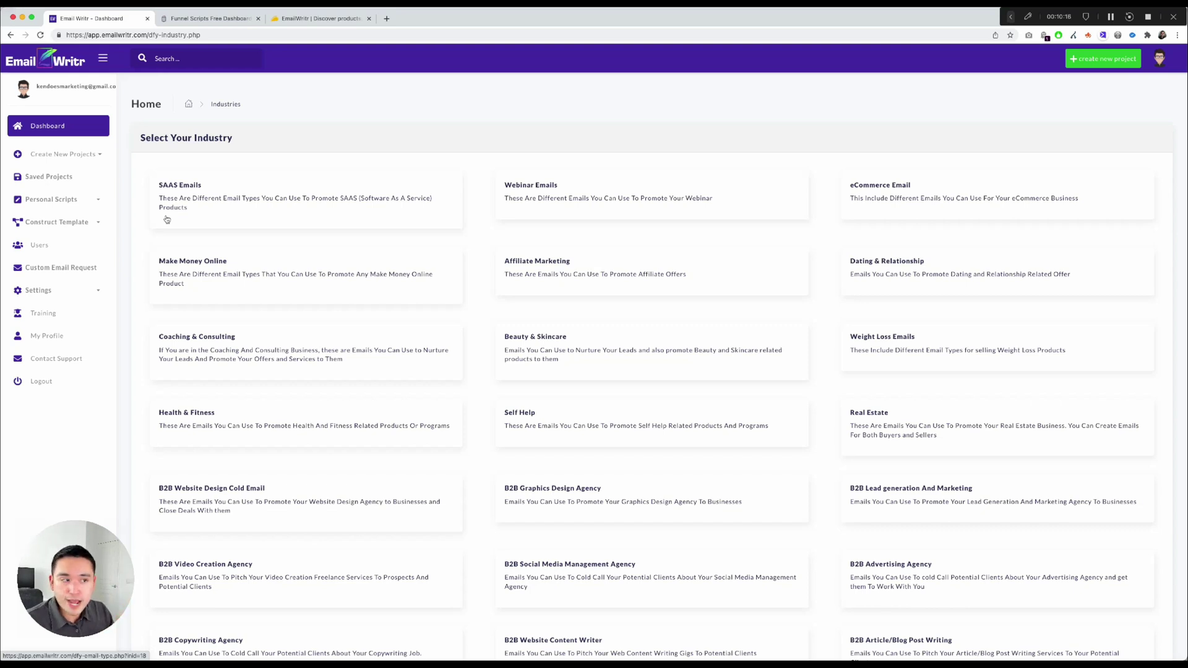
Choose Affiliate Marketing, pick the Welcome Email sequence, and name the project 'Welcome Email'.
{"action": "scroll", "coordinate": [543, 273], "scroll_direction": "down", "scroll_amount": 1}
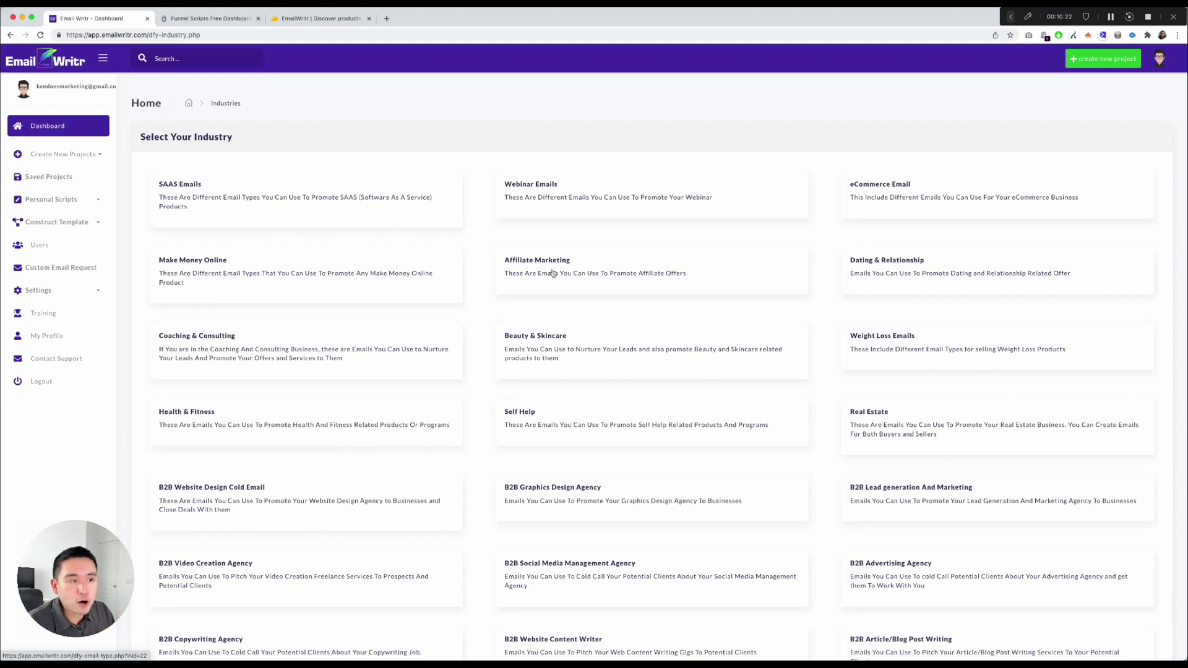
{"action": "left_click", "coordinate": [524, 265]}
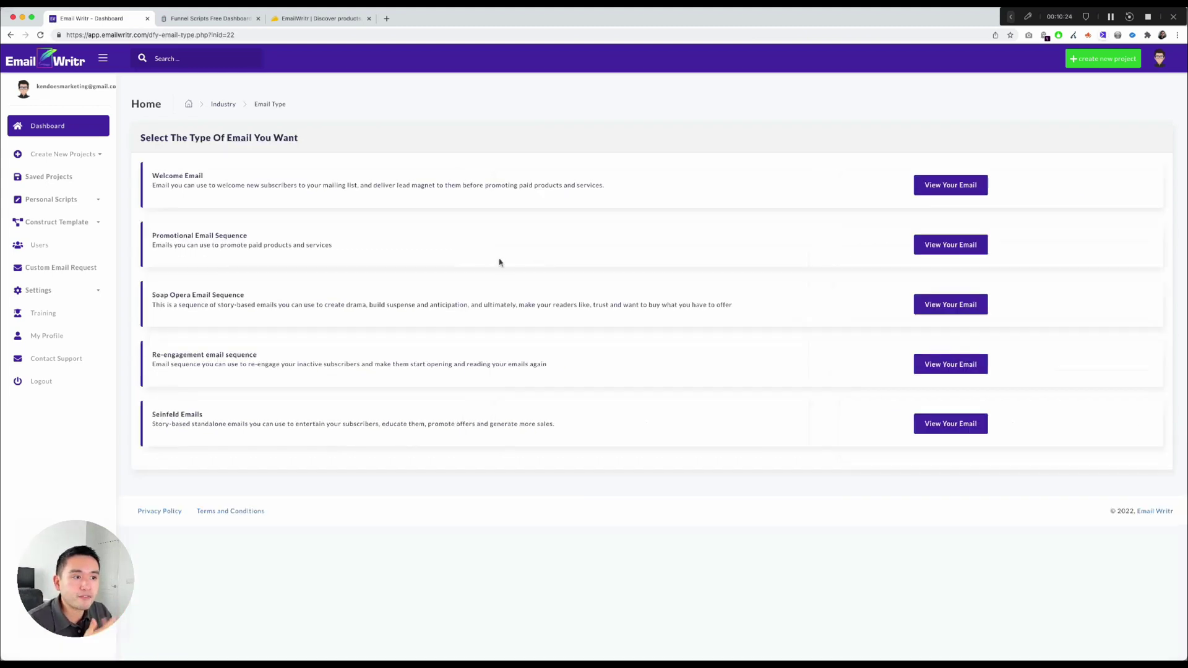
{"action": "left_click", "coordinate": [933, 184]}
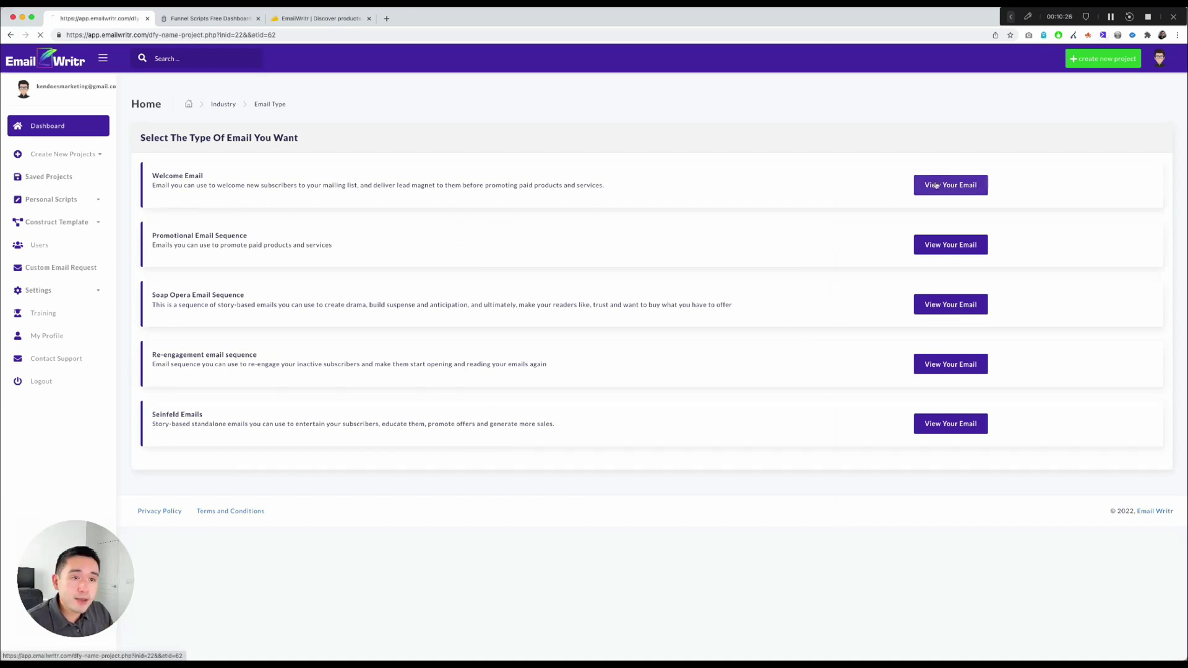
{"action": "left_click", "coordinate": [525, 188]}
{"action": "type", "text": "Wel"}
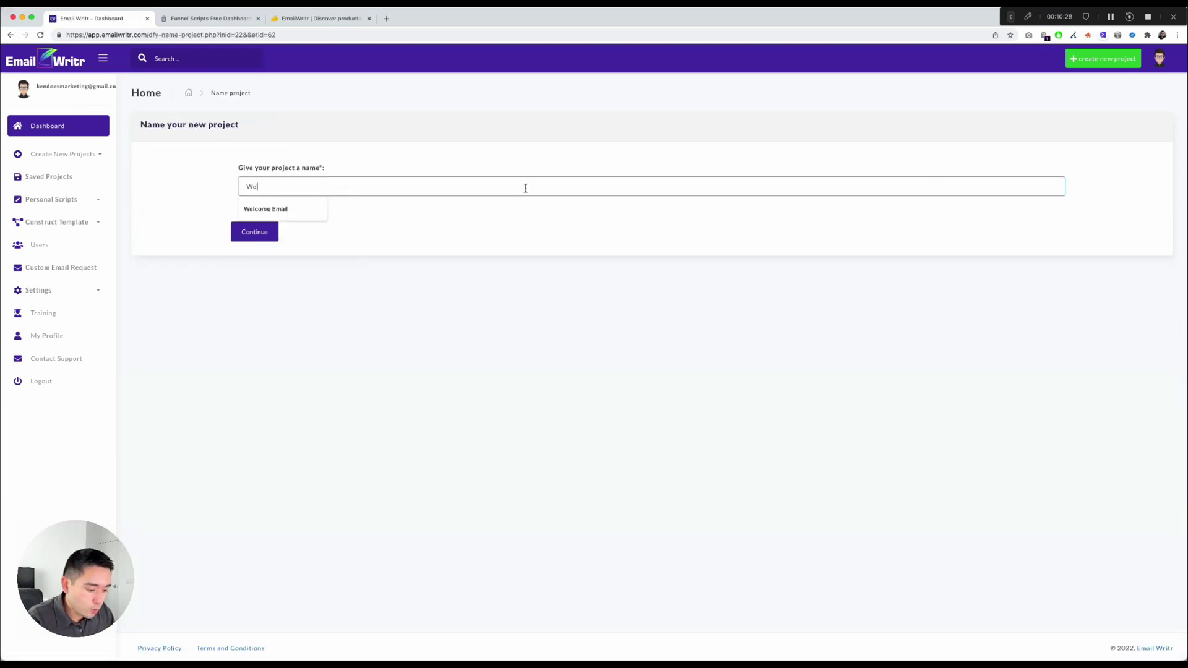
{"action": "type", "text": "come Email DFY"}
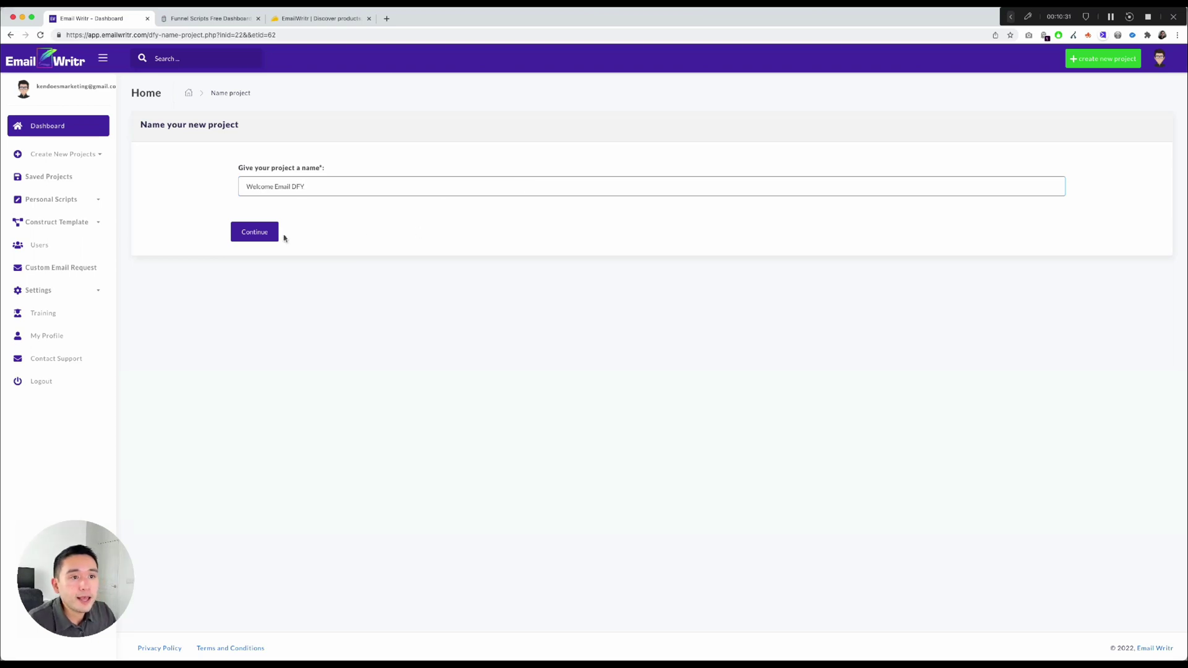
{"action": "left_click", "coordinate": [265, 233]}
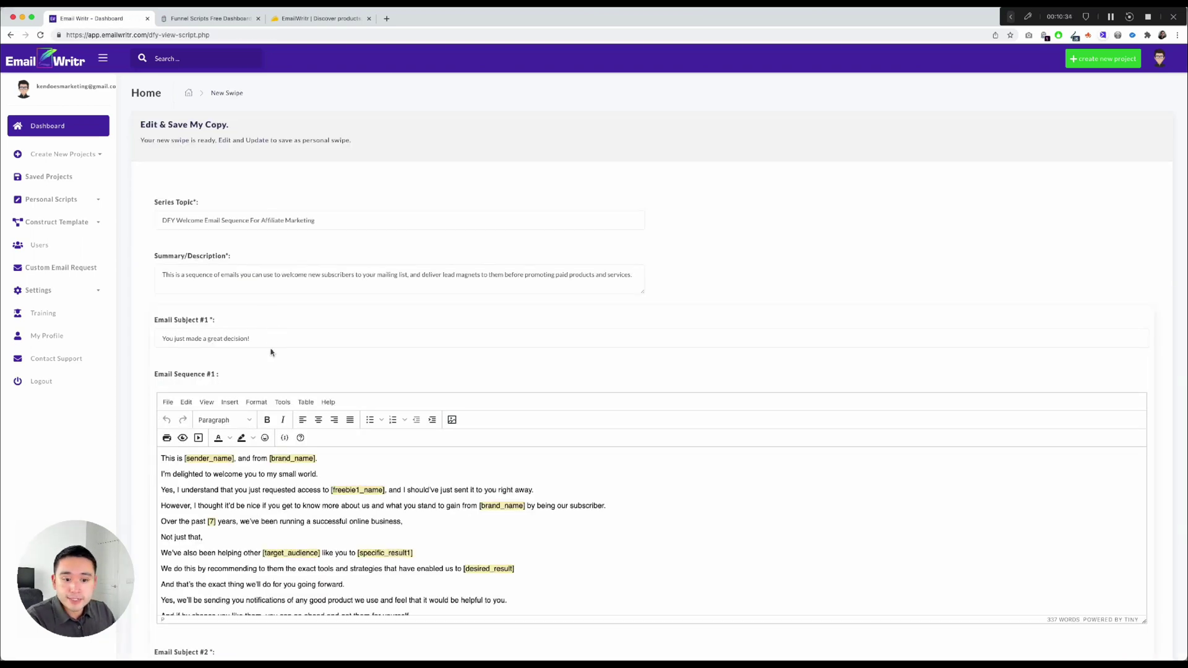
Scroll through the generated Affiliate Marketing welcome emails.
{"action": "scroll", "coordinate": [260, 356], "scroll_direction": "down", "scroll_amount": 10}
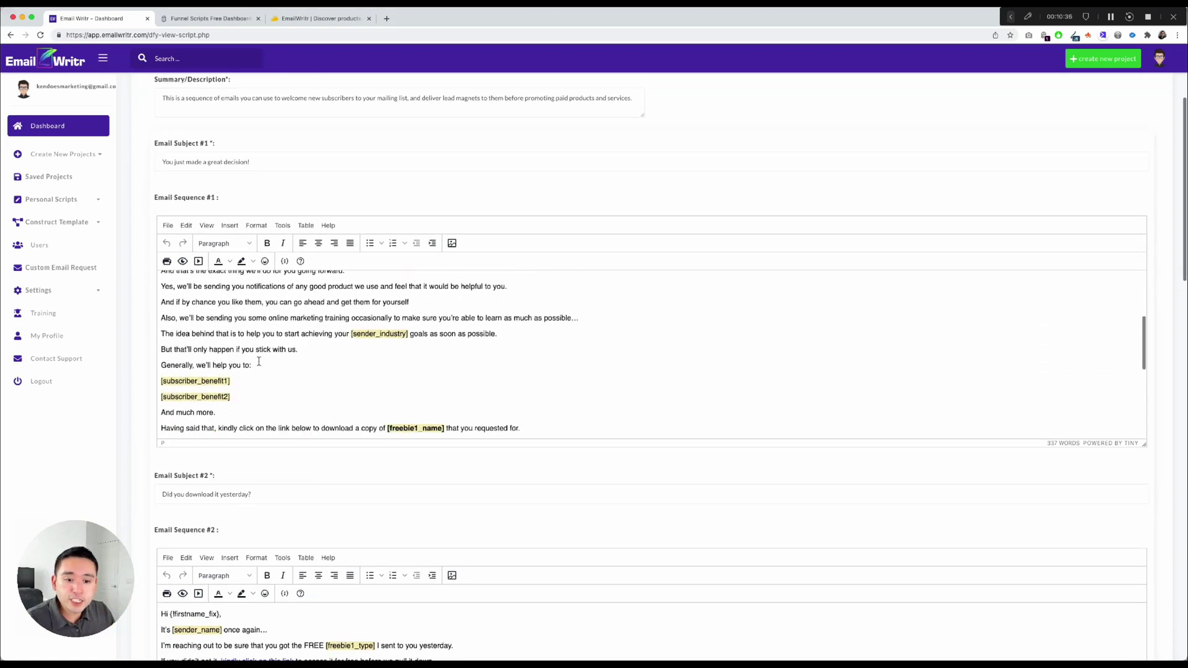
{"action": "scroll", "coordinate": [260, 363], "scroll_direction": "down", "scroll_amount": 4}
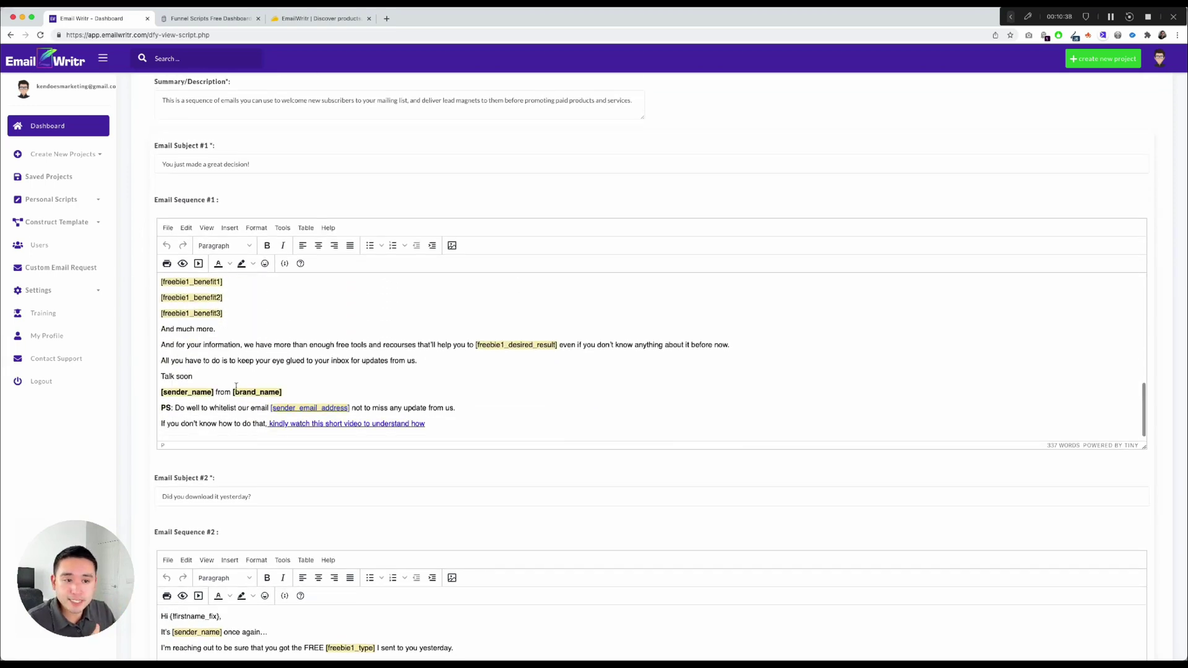
{"action": "scroll", "coordinate": [137, 440], "scroll_direction": "down", "scroll_amount": 3}
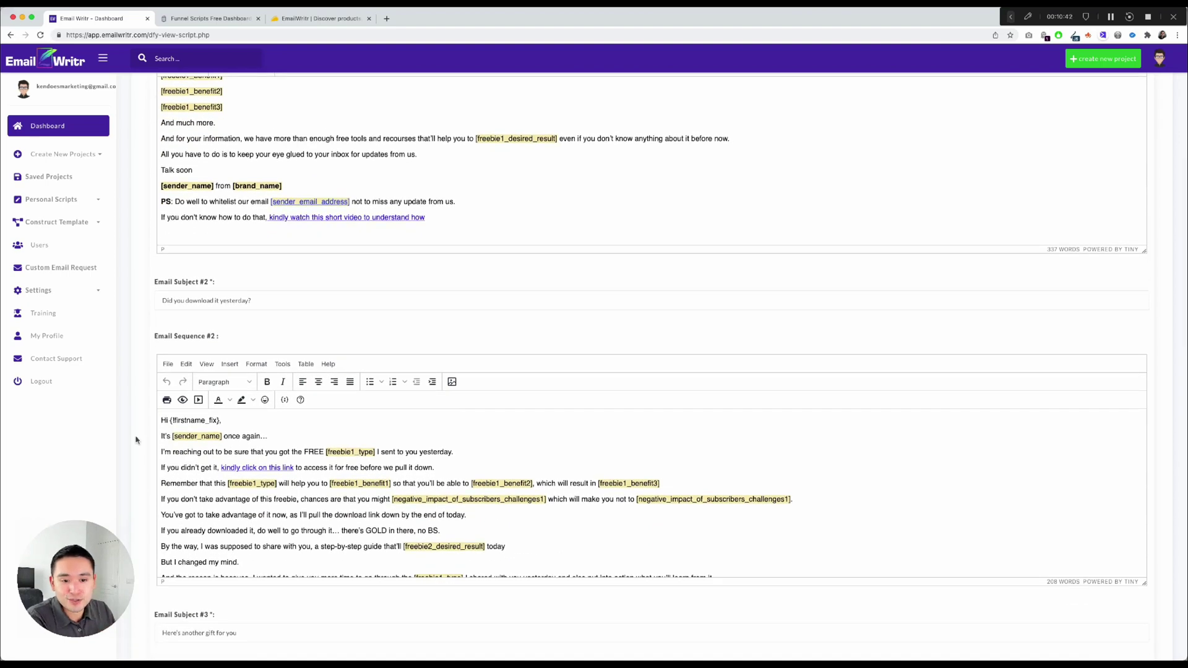
{"action": "scroll", "coordinate": [243, 442], "scroll_direction": "down", "scroll_amount": 5}
{"action": "scroll", "coordinate": [205, 433], "scroll_direction": "up", "scroll_amount": 5}
{"action": "scroll", "coordinate": [135, 378], "scroll_direction": "up", "scroll_amount": 2}
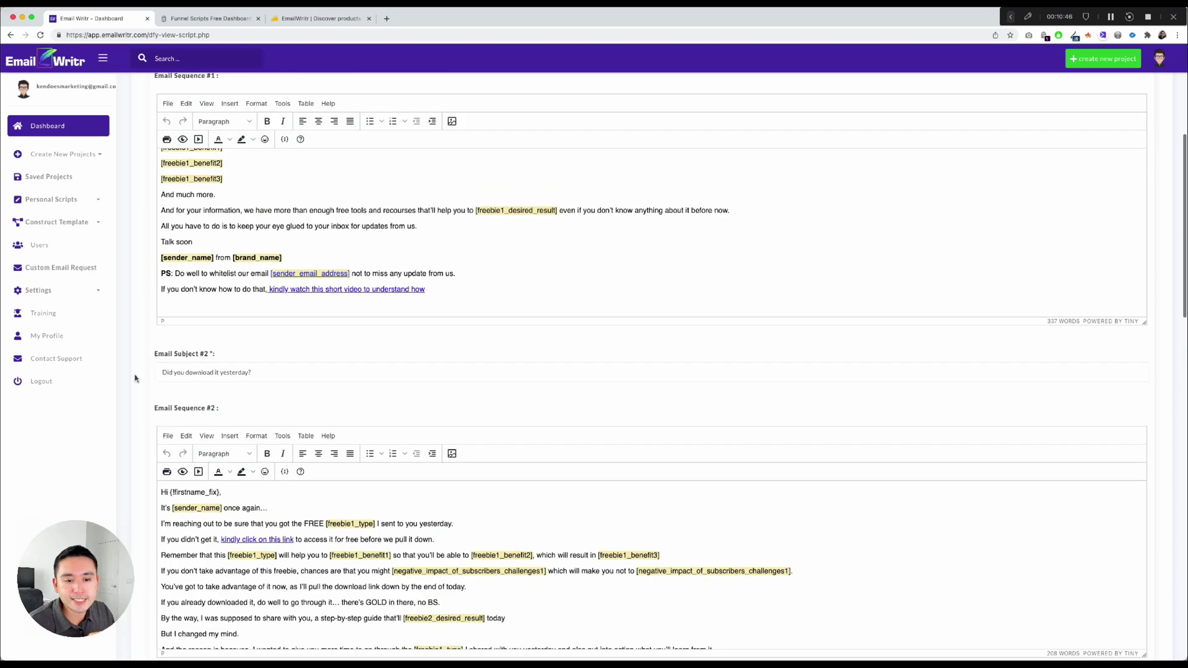
{"action": "scroll", "coordinate": [135, 378], "scroll_direction": "up", "scroll_amount": 6}
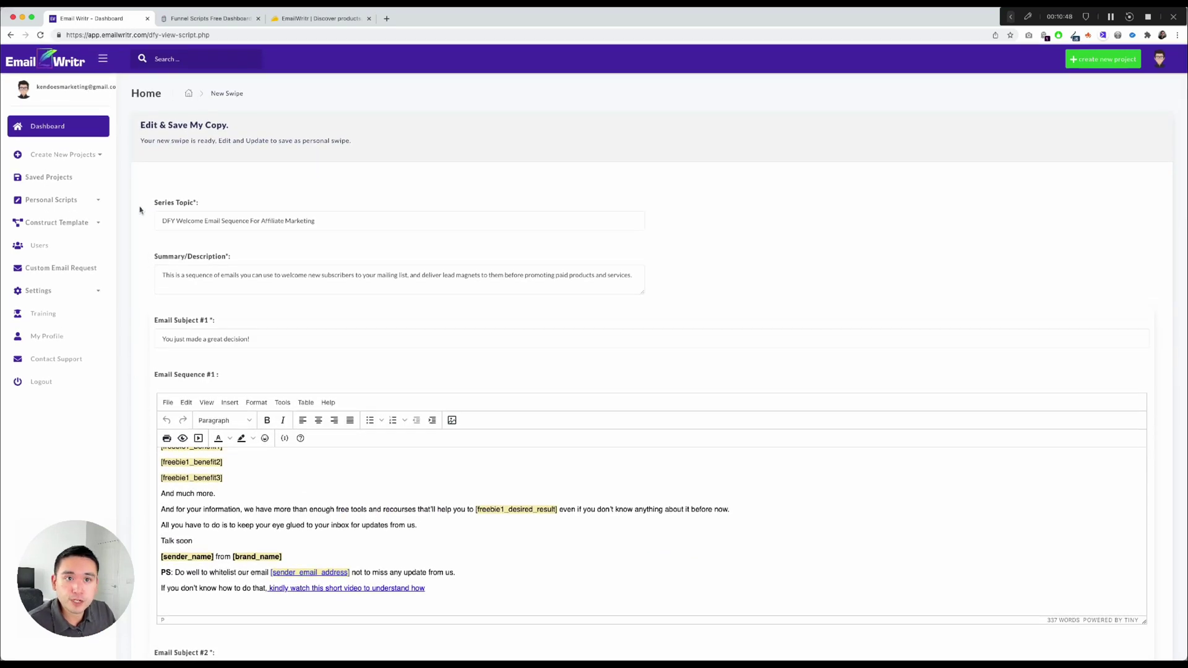
Browse the sidebar menus and open Construct Template › Categories.
{"action": "left_click", "coordinate": [96, 153]}
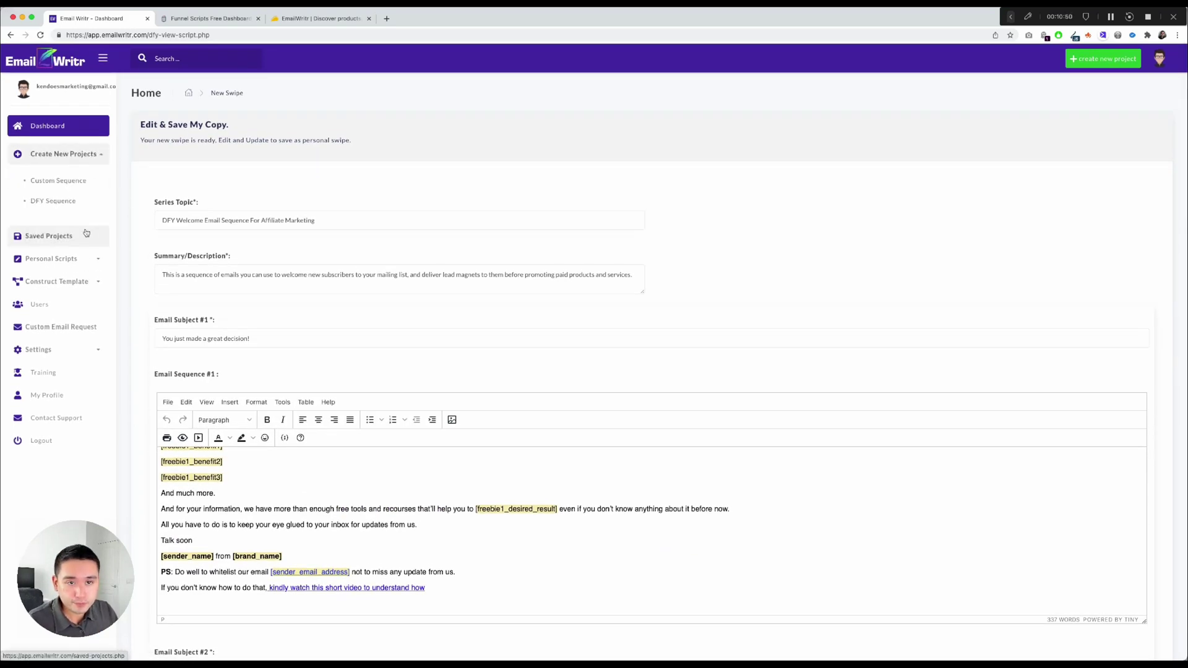
{"action": "left_click", "coordinate": [100, 260]}
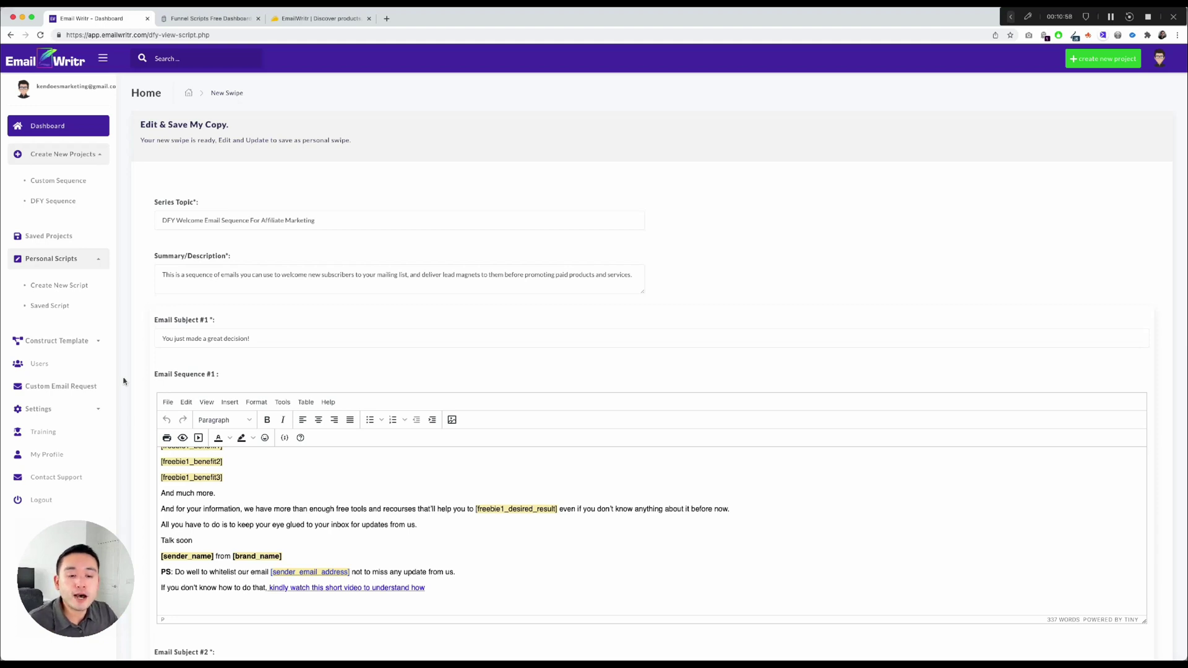
{"action": "left_click", "coordinate": [98, 343]}
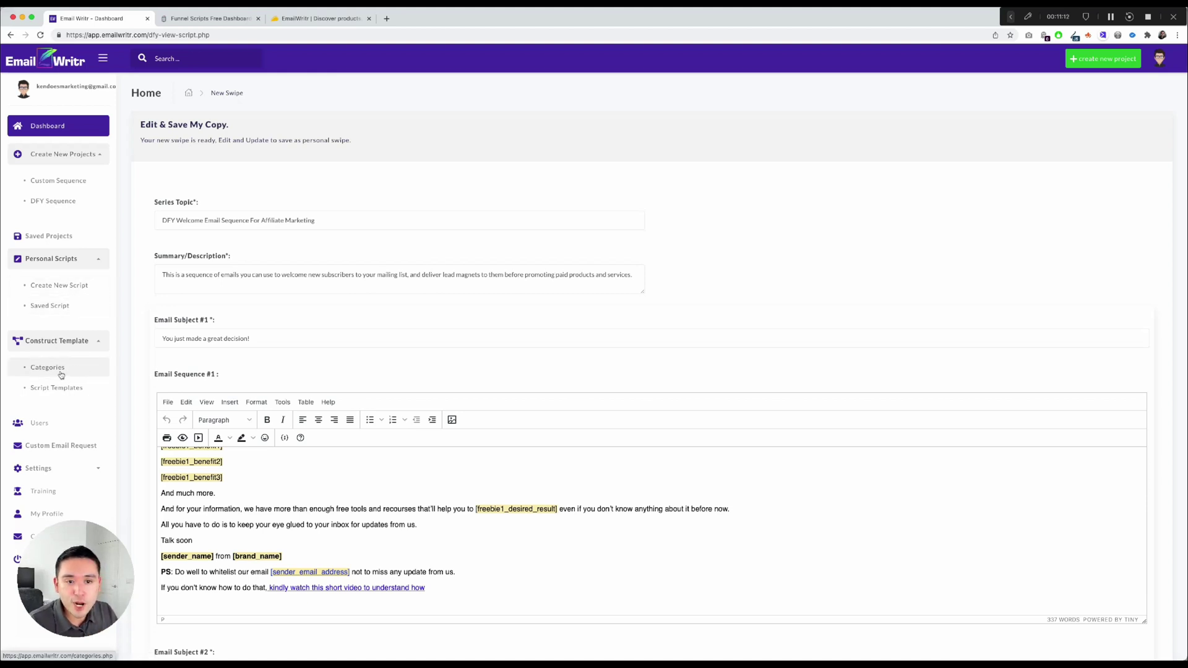
{"action": "left_click", "coordinate": [91, 376]}
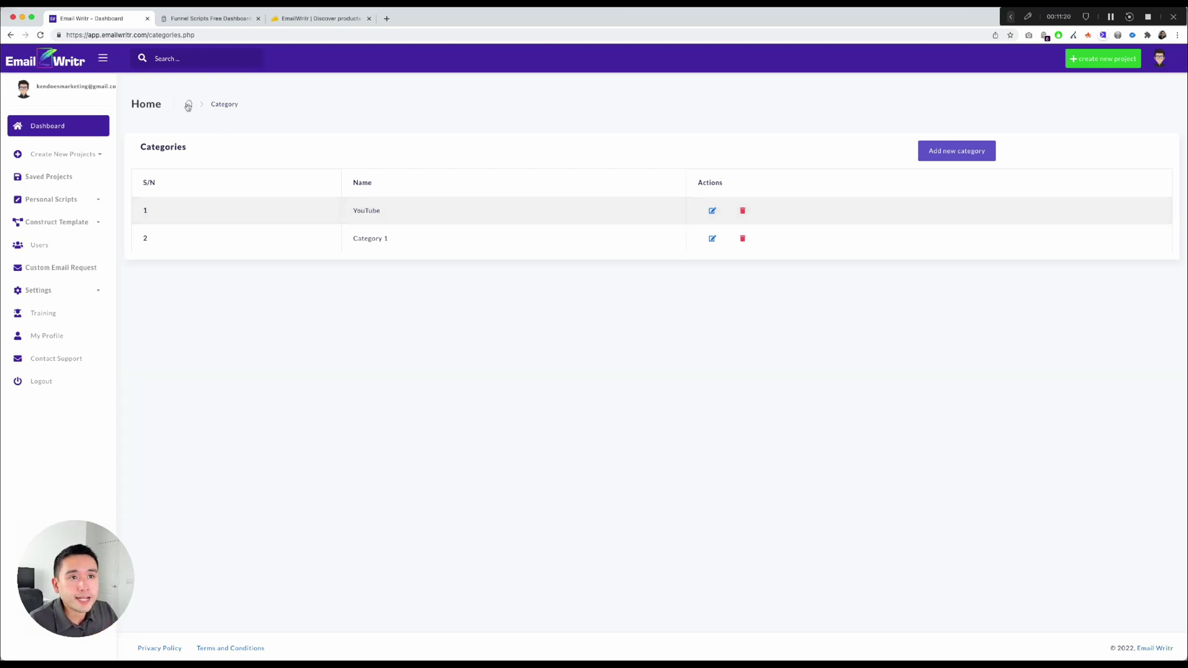
Explore the sidebar menus, then open Construct Template › Script Templates.
{"action": "left_click", "coordinate": [78, 155]}
{"action": "left_click", "coordinate": [77, 181]}
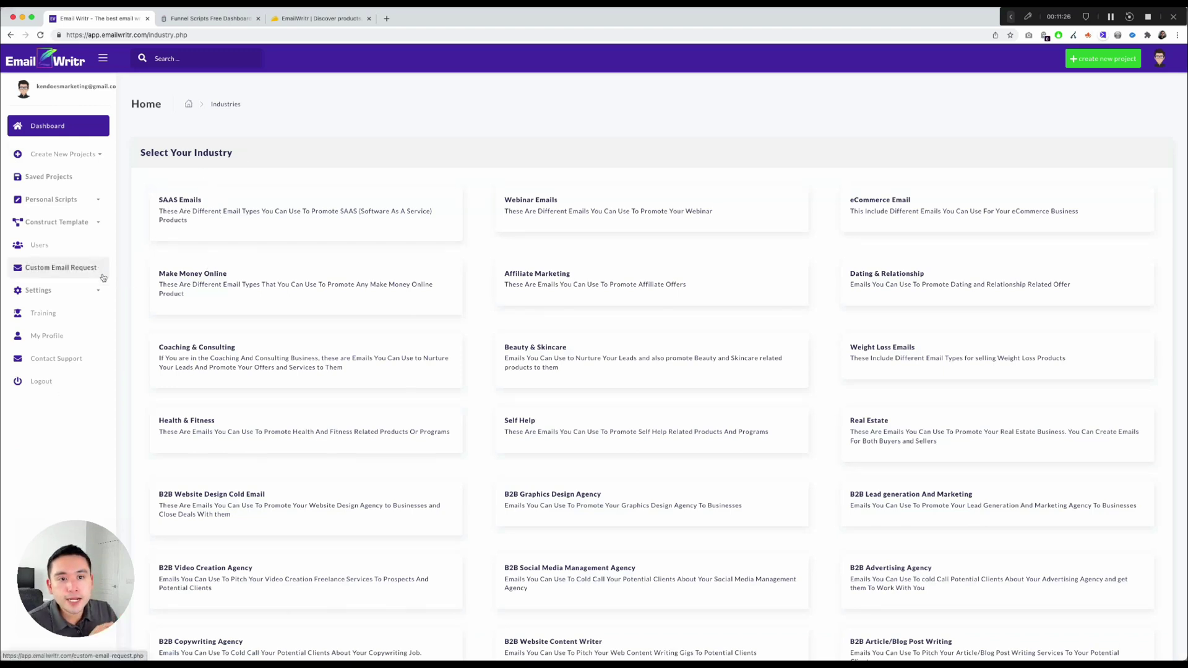
{"action": "left_click", "coordinate": [93, 290]}
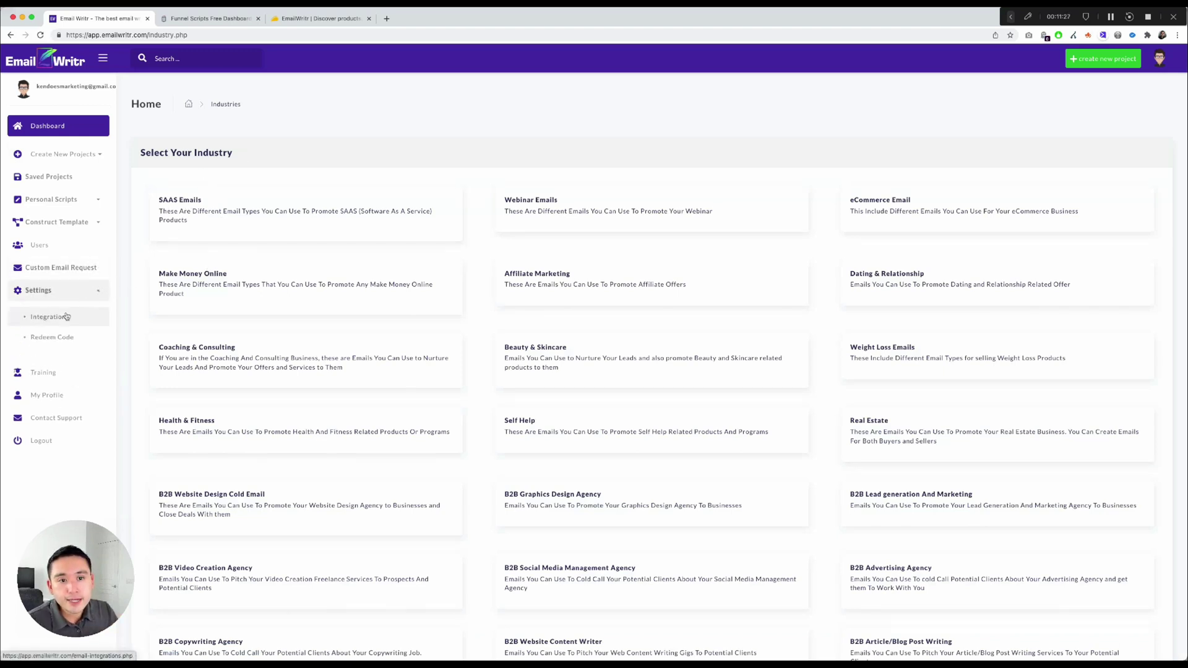
{"action": "left_click", "coordinate": [99, 222]}
{"action": "left_click", "coordinate": [65, 248]}
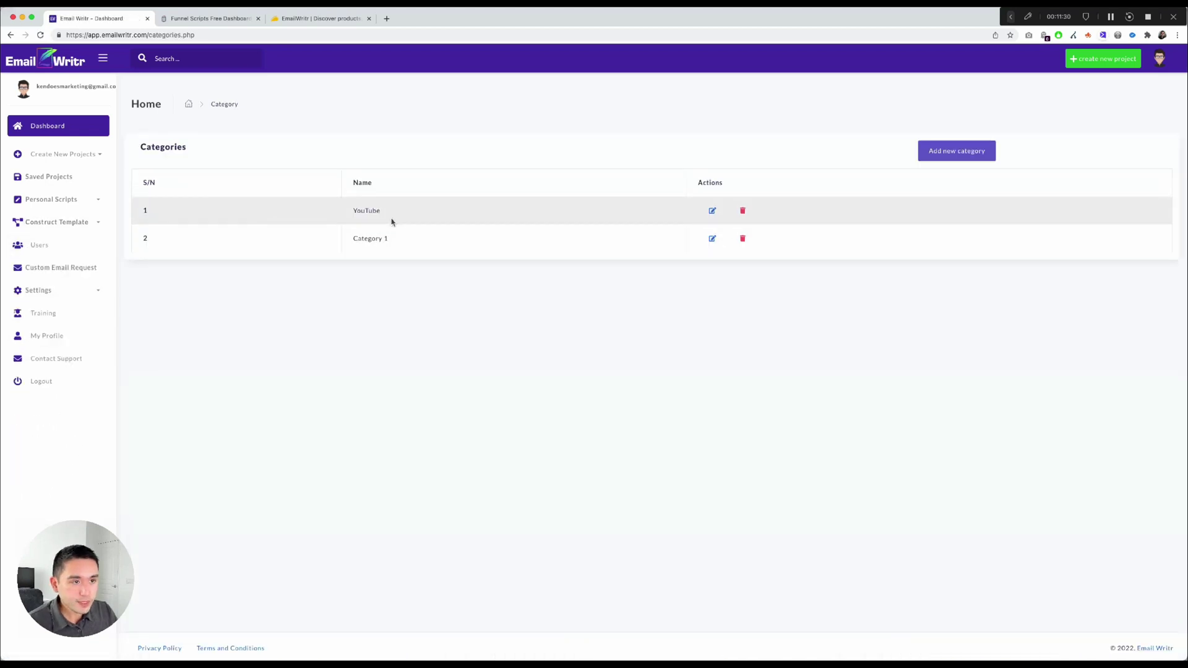
{"action": "left_click", "coordinate": [98, 222]}
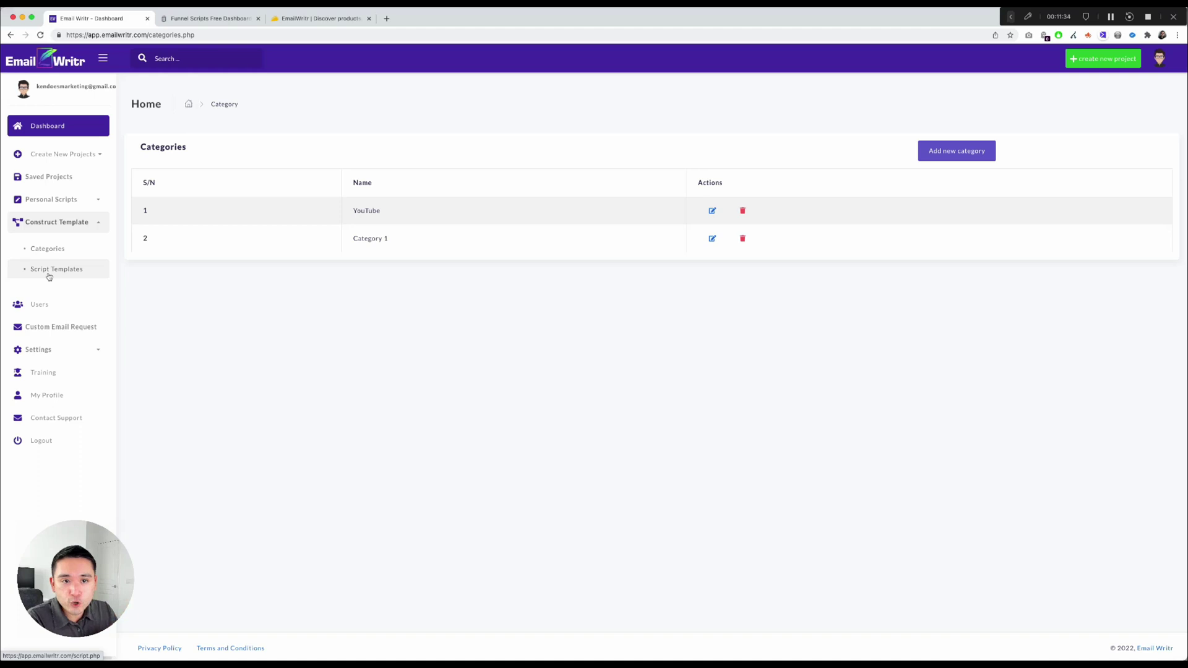
{"action": "left_click", "coordinate": [50, 272]}
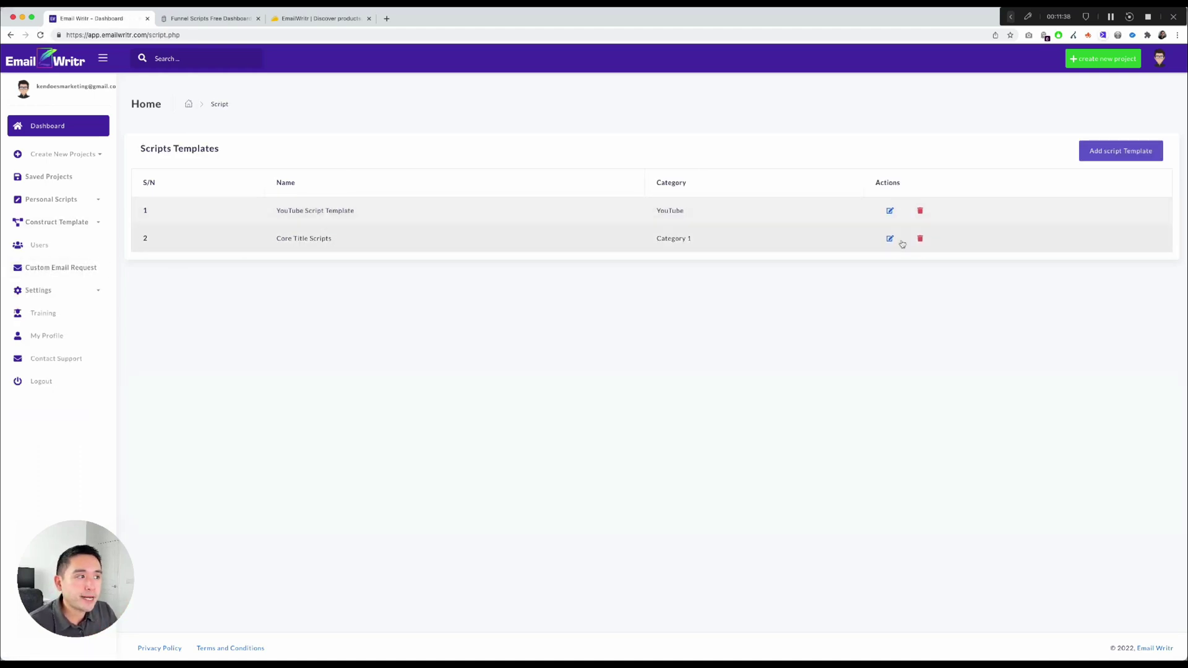
Create a new script template named 'Youtube Leads Script Template', reusing the name as its description.
{"action": "left_click", "coordinate": [1112, 152]}
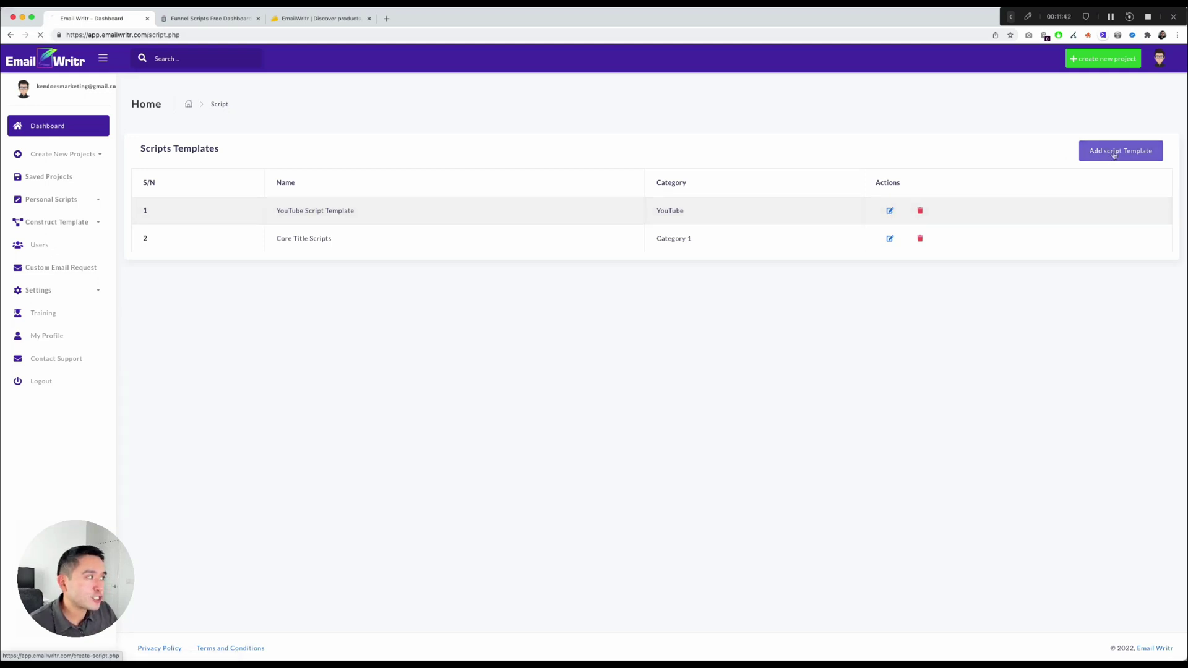
{"action": "left_click", "coordinate": [324, 238]}
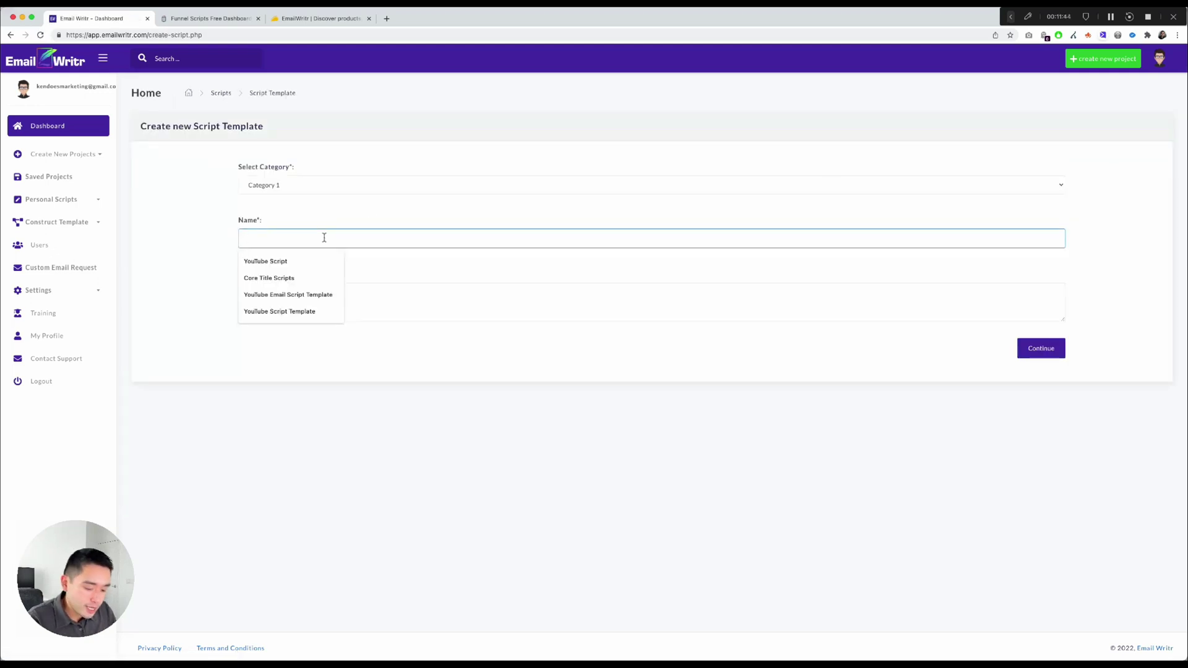
{"action": "type", "text": "Youtube Leads Script Temp"}
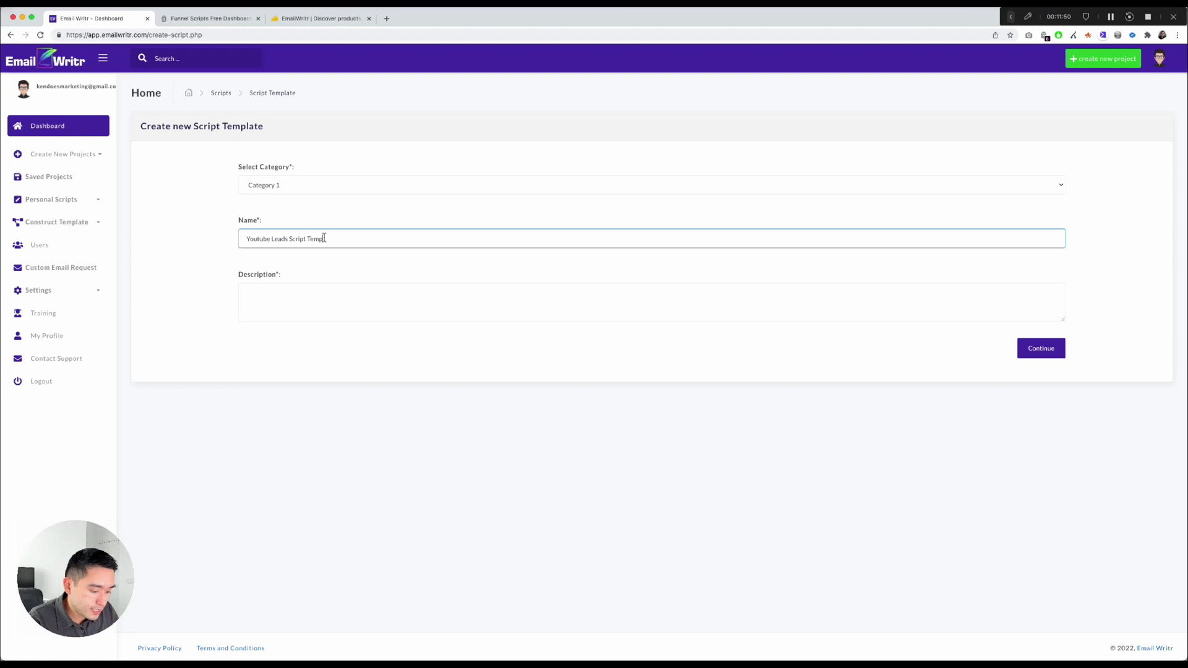
{"action": "triple_click", "coordinate": [321, 238]}
{"action": "key", "text": "super+c"}
{"action": "left_click", "coordinate": [276, 307]}
{"action": "key", "text": "super+v"}
Set the template category to YouTube and continue to its variables and formulas page.
{"action": "left_click", "coordinate": [302, 185]}
{"action": "left_click", "coordinate": [278, 195]}
{"action": "left_click", "coordinate": [1039, 348]}
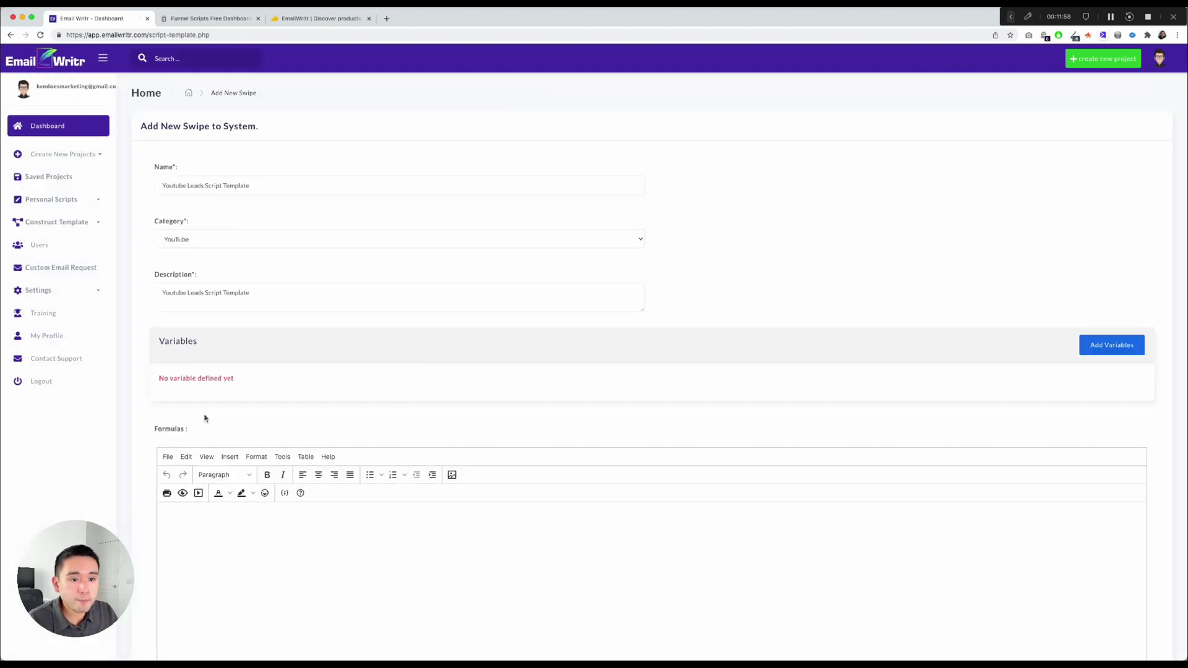
{"action": "scroll", "coordinate": [169, 534], "scroll_direction": "down", "scroll_amount": 3}
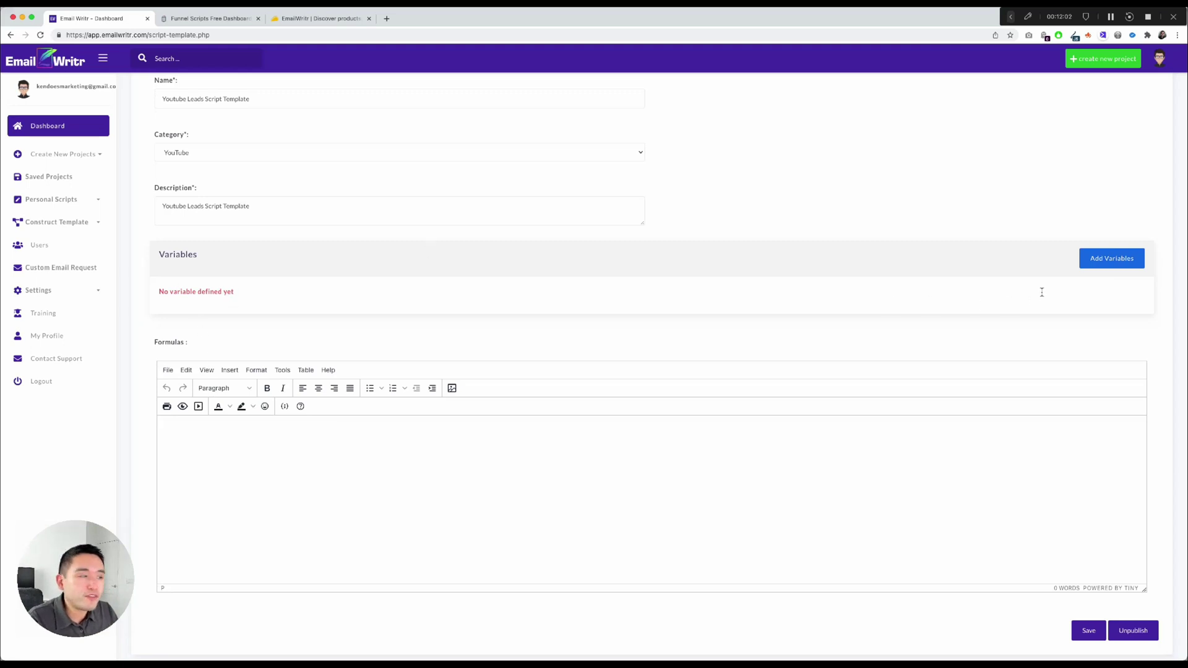
{"action": "left_click", "coordinate": [1096, 259]}
Add a 'Name' variable with identifier 'name' and example value Ken to the template.
{"action": "left_click", "coordinate": [539, 127]}
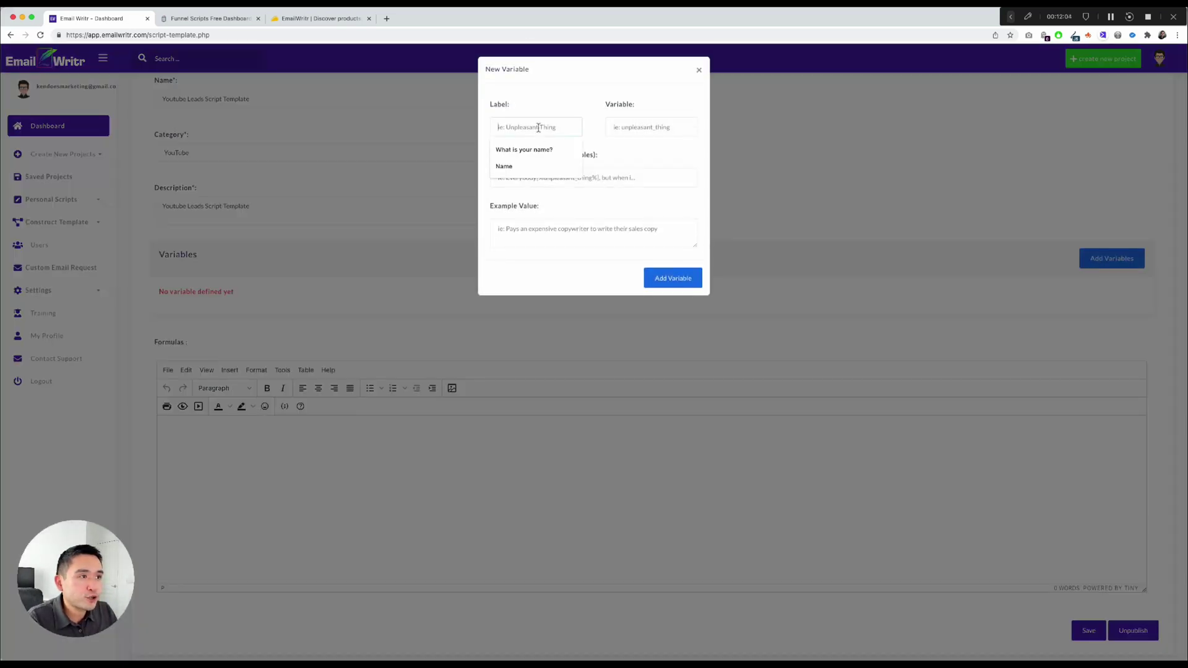
{"action": "left_click", "coordinate": [541, 166]}
{"action": "left_click", "coordinate": [649, 126]}
{"action": "type", "text": "name"}
{"action": "left_click", "coordinate": [583, 183]}
{"action": "left_click", "coordinate": [586, 198]}
{"action": "left_click", "coordinate": [590, 220]}
{"action": "type", "text": "Ken"}
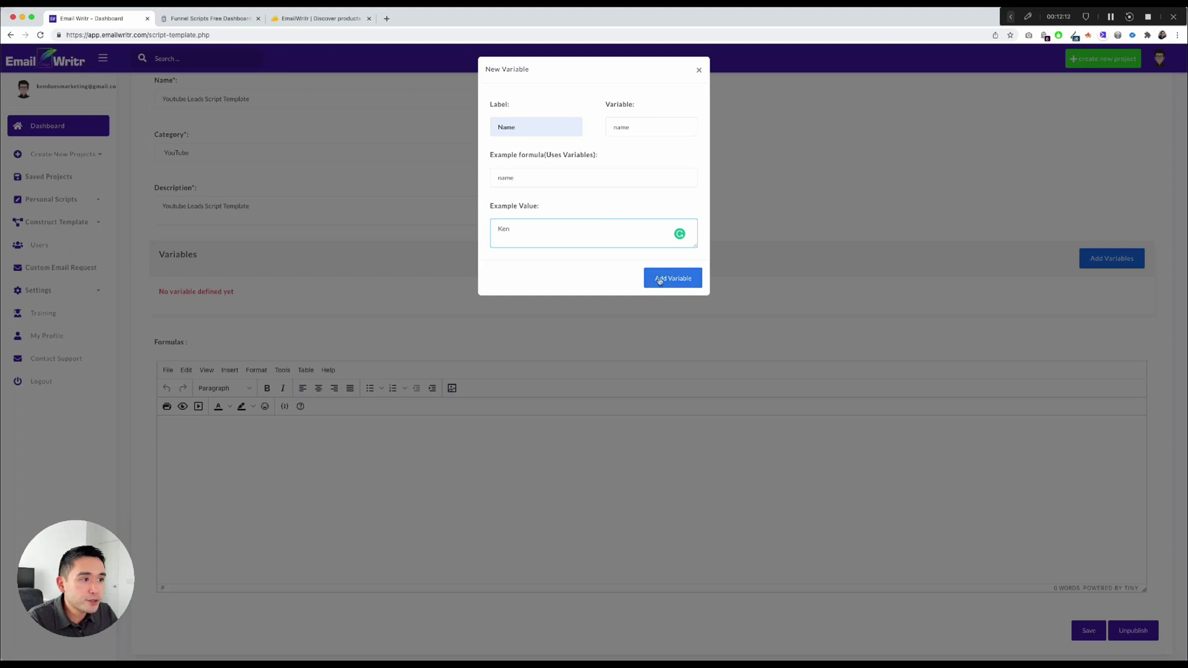
{"action": "left_click", "coordinate": [673, 279]}
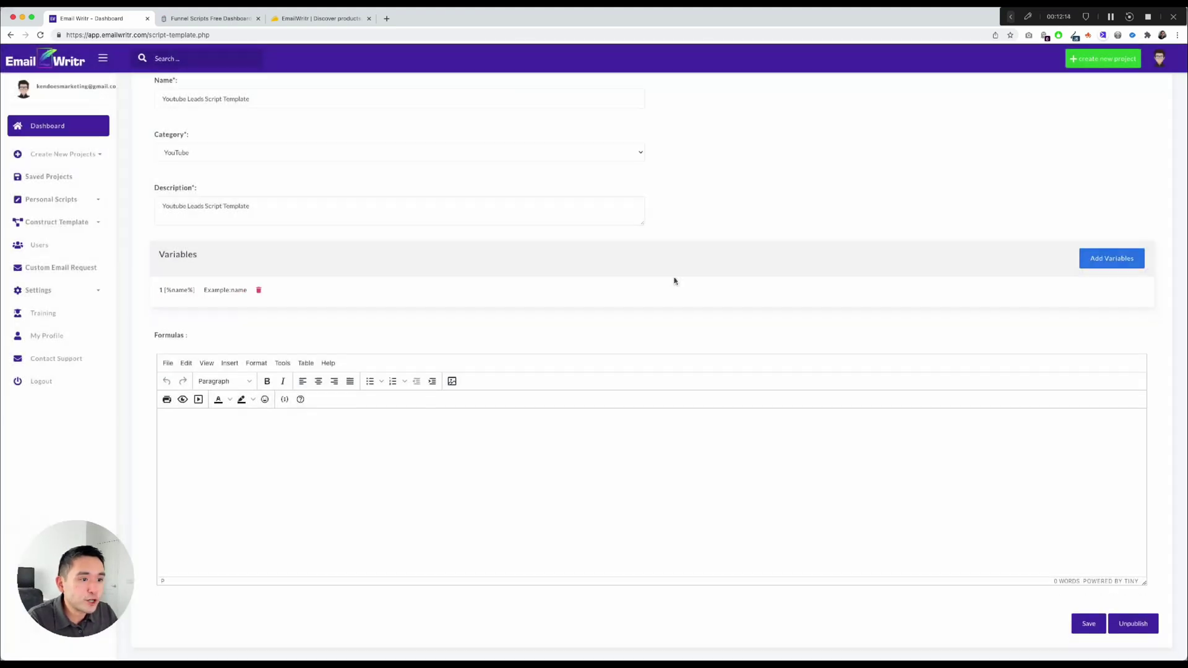
Write the email 'Hi [%name%]' with a thanks-for-subscribing line, then save the template.
{"action": "left_click", "coordinate": [213, 492]}
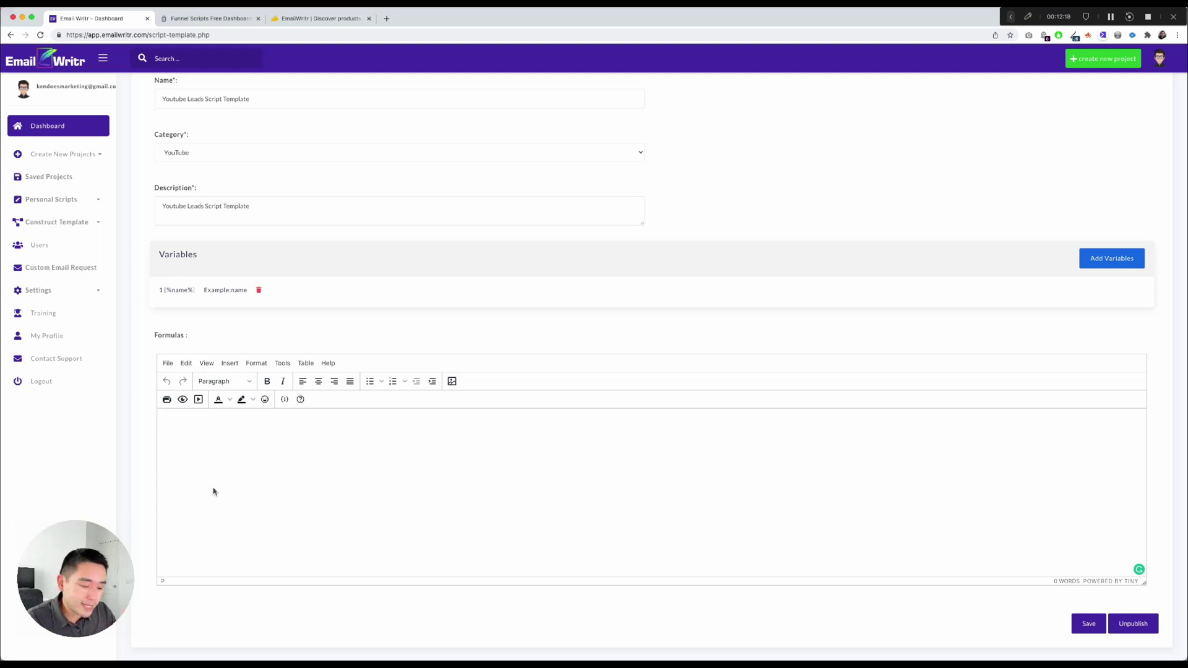
{"action": "mouse_move", "coordinate": [197, 290]}
{"action": "left_mouse_down"}
{"action": "mouse_move", "coordinate": [166, 290]}
{"action": "mouse_move", "coordinate": [196, 290]}
{"action": "left_mouse_up"}
{"action": "left_click", "coordinate": [163, 291]}
{"action": "left_click", "coordinate": [198, 418]}
{"action": "key", "text": "ctrl+v"}
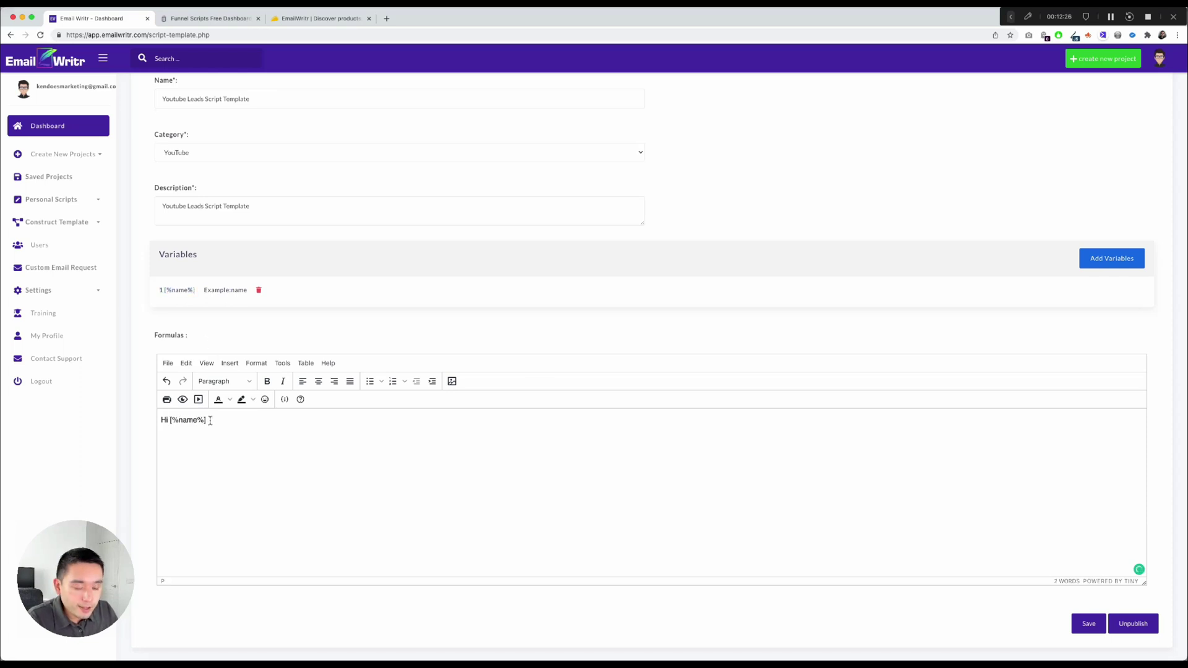
{"action": "key", "text": "Return"}
{"action": "key", "text": "Return"}
{"action": "type", "text": "Thanks for subscripb"}
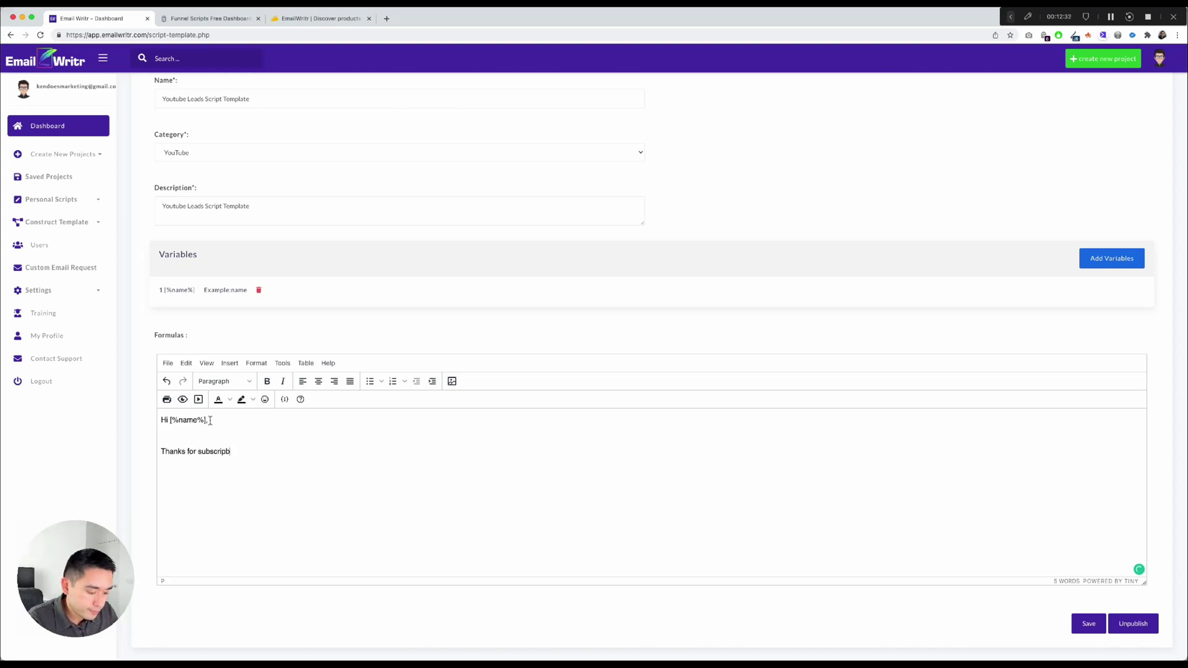
{"action": "type", "text": "hanks,"}
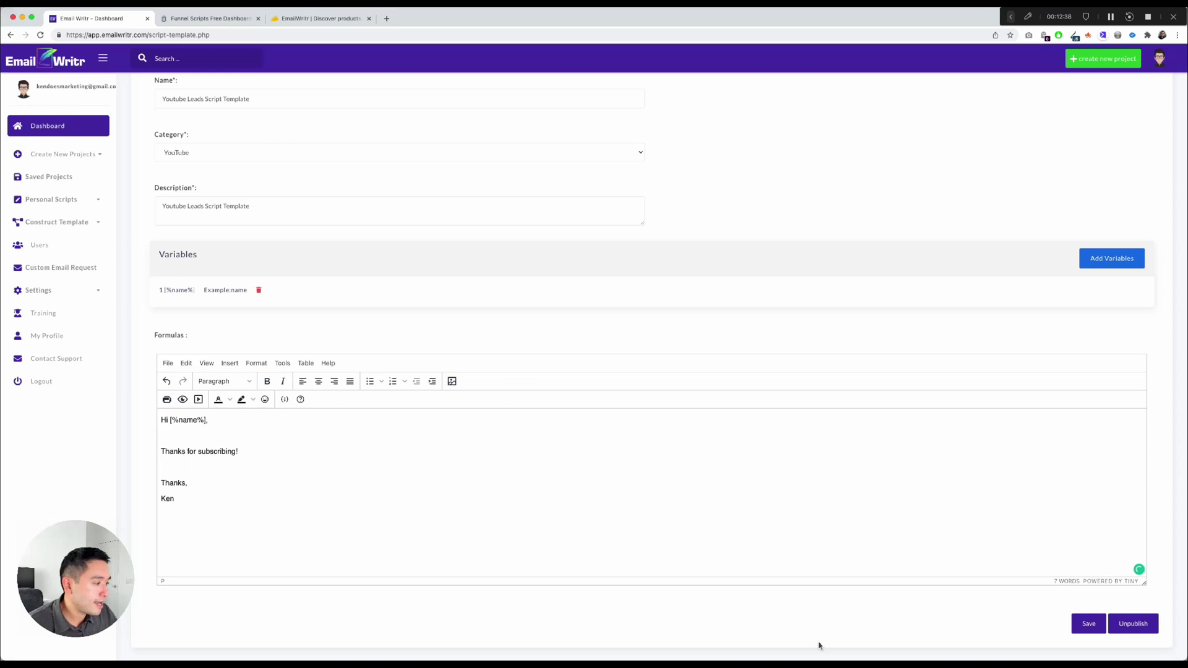
{"action": "left_click", "coordinate": [1088, 623]}
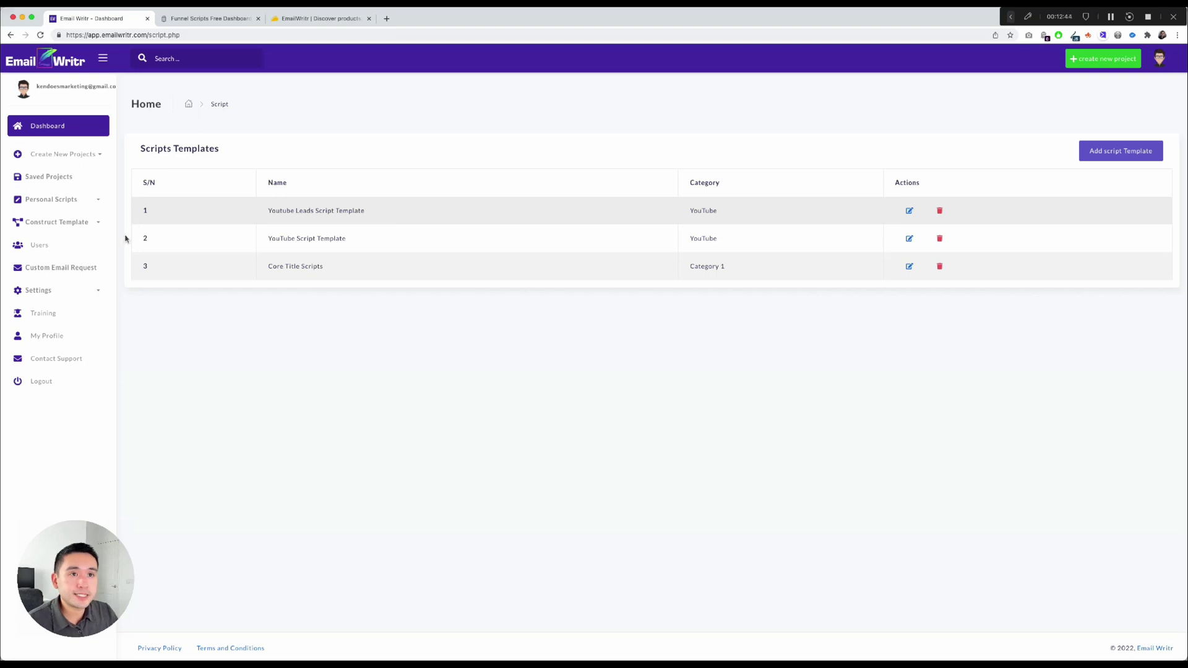
Create a personal script named 'Youtube leads script' using the Youtube Leads Script Template type.
{"action": "left_click", "coordinate": [94, 200]}
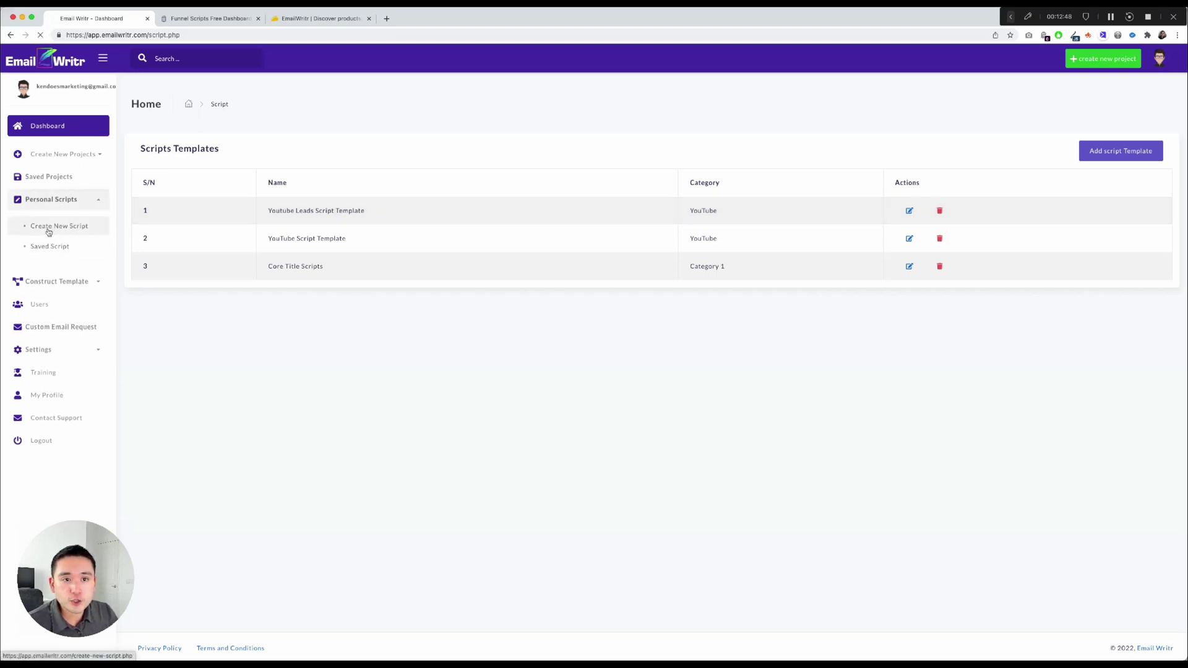
{"action": "left_click", "coordinate": [49, 232]}
{"action": "left_click", "coordinate": [349, 189]}
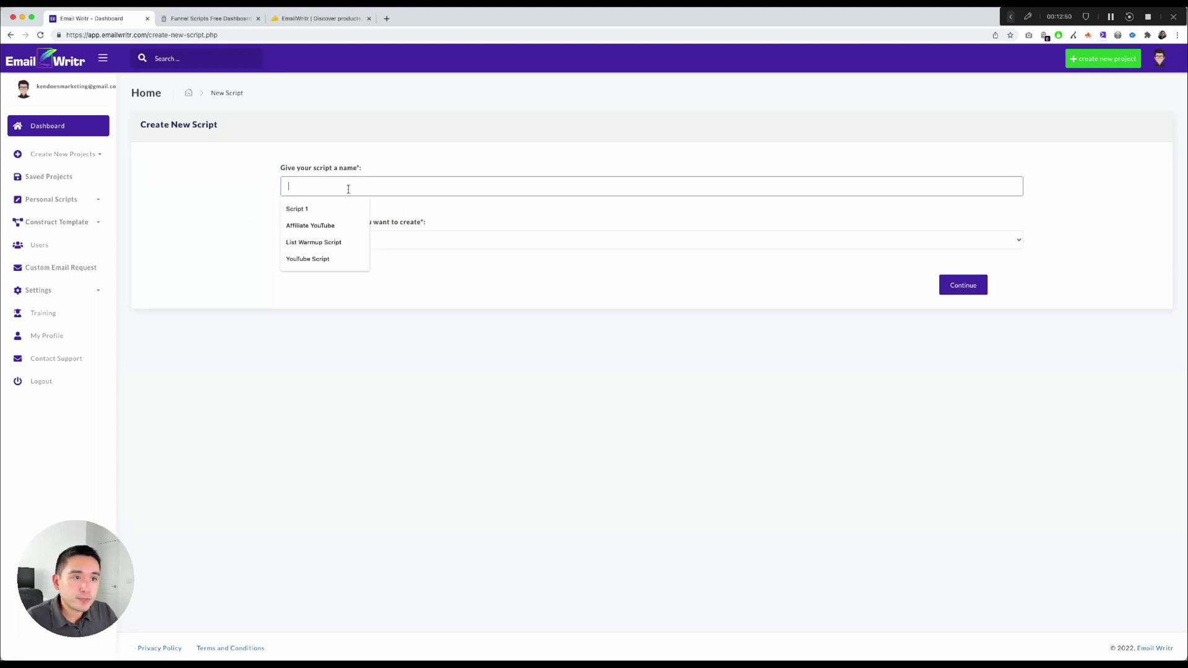
{"action": "type", "text": "Youtube leads script"}
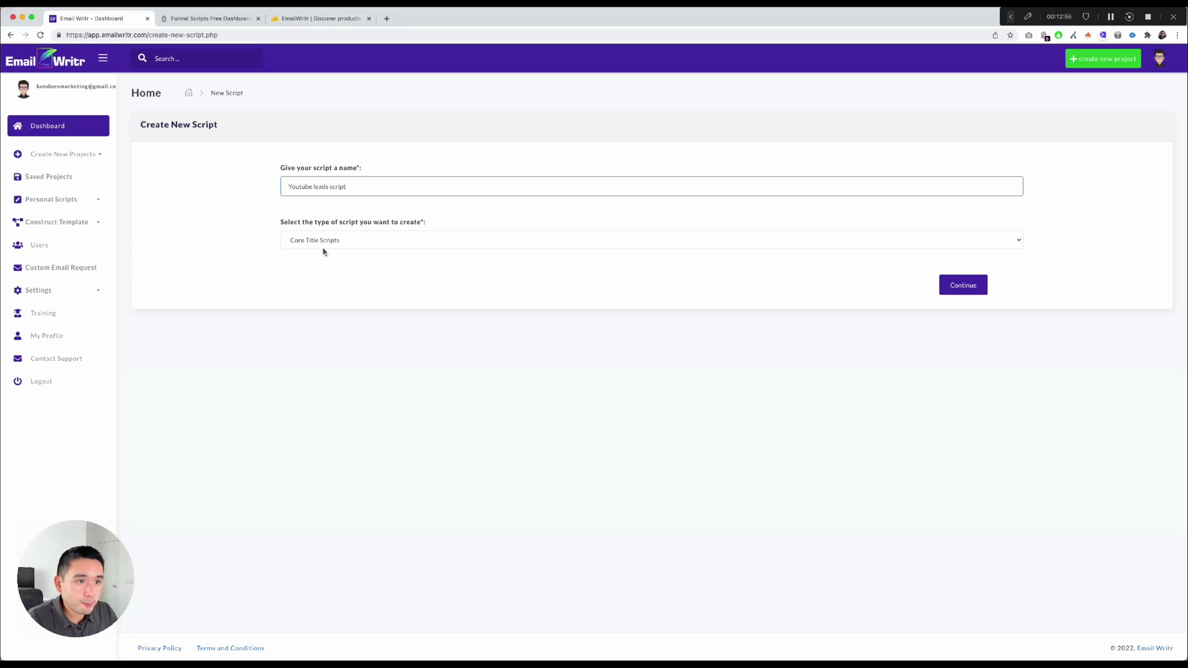
{"action": "left_click", "coordinate": [323, 246]}
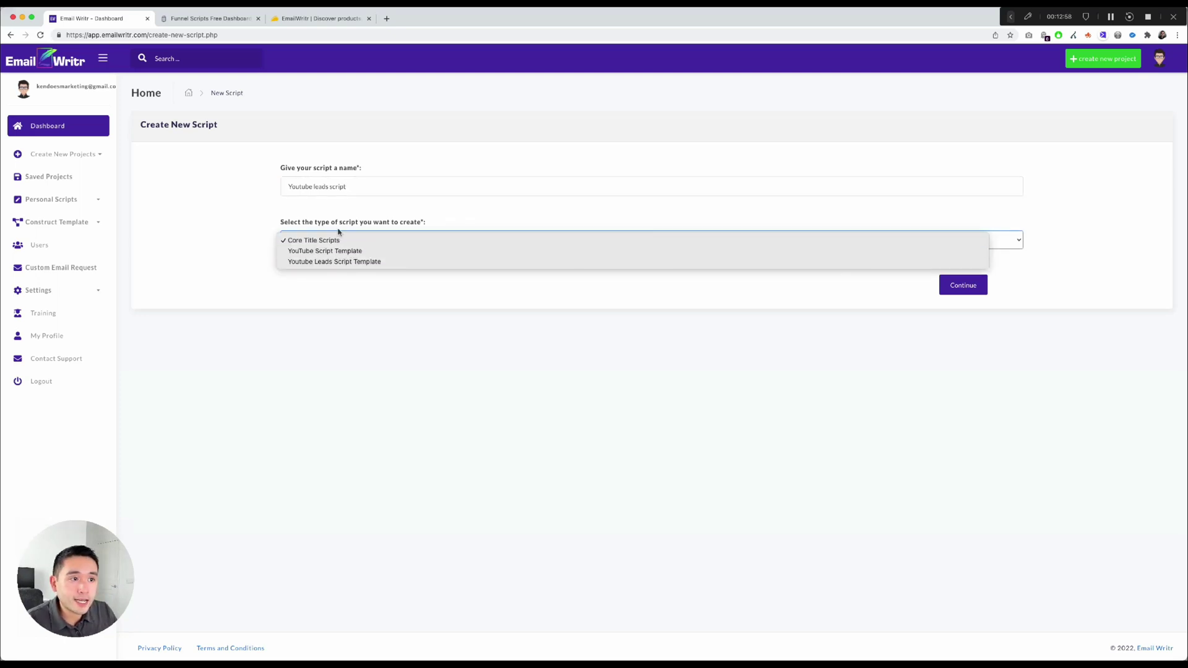
{"action": "left_click", "coordinate": [349, 266]}
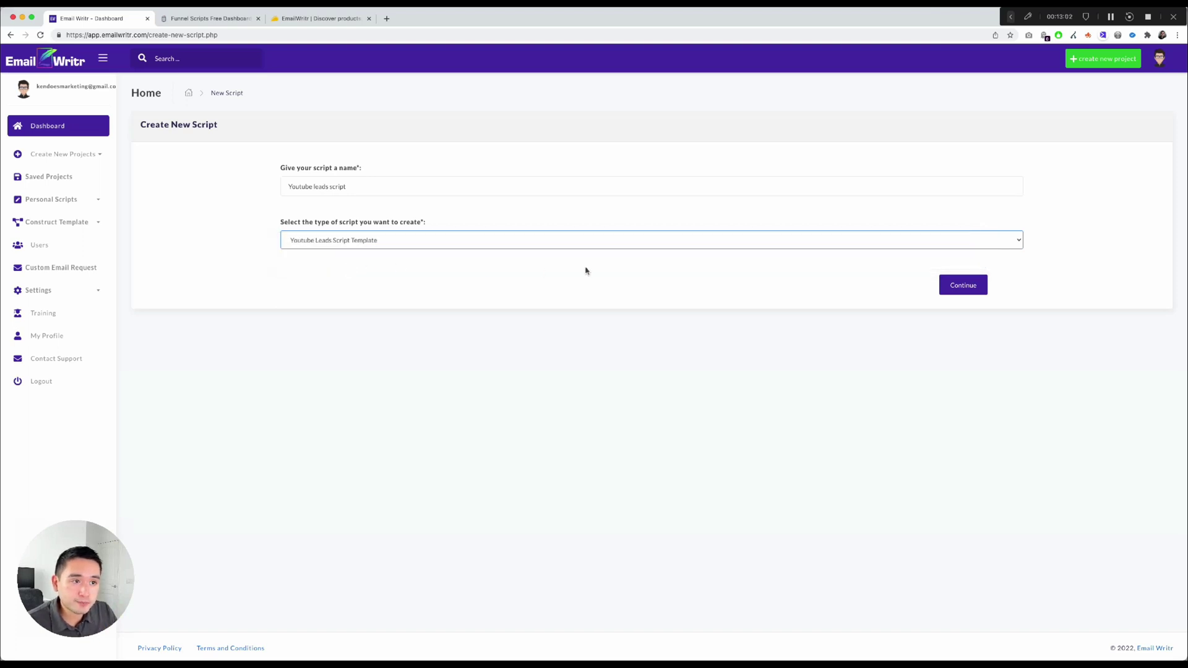
{"action": "left_click", "coordinate": [949, 288]}
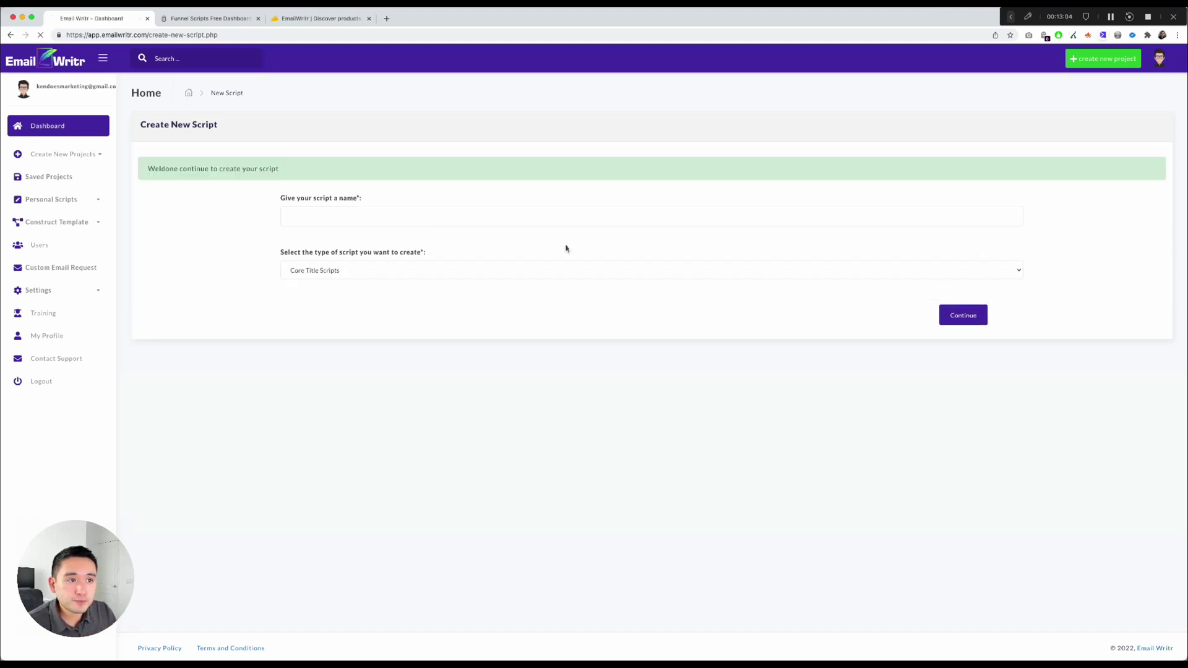
Enter the recipient's name and generate the personalized YouTube leads email.
{"action": "left_click", "coordinate": [199, 211]}
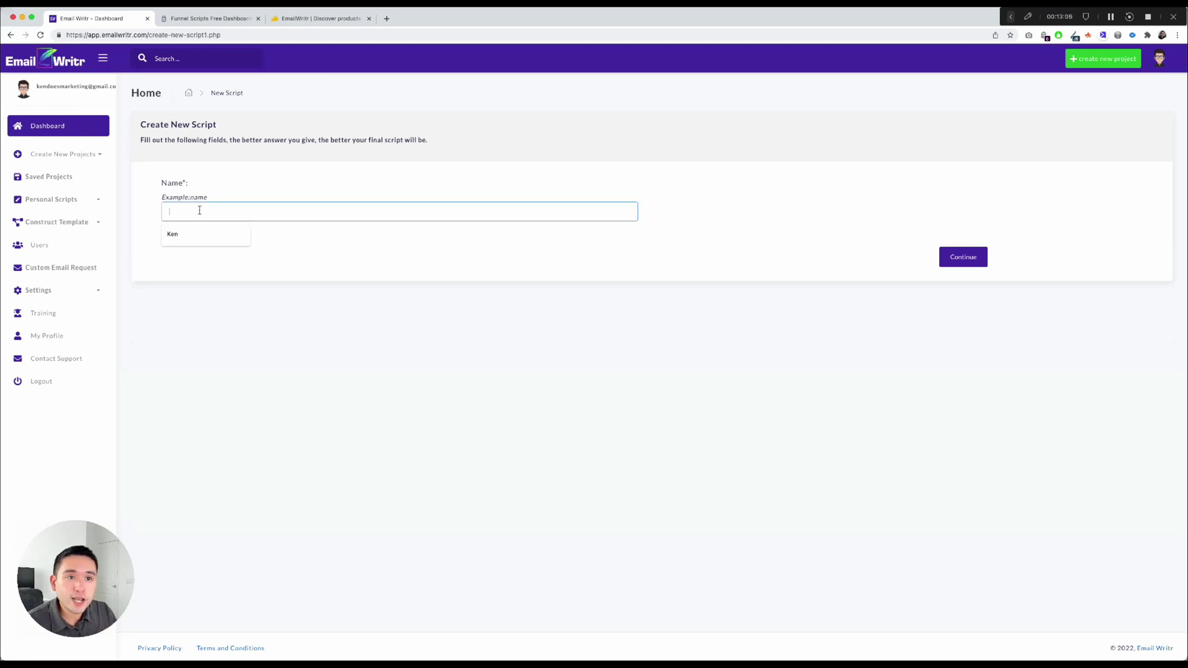
{"action": "type", "text": "Johnny"}
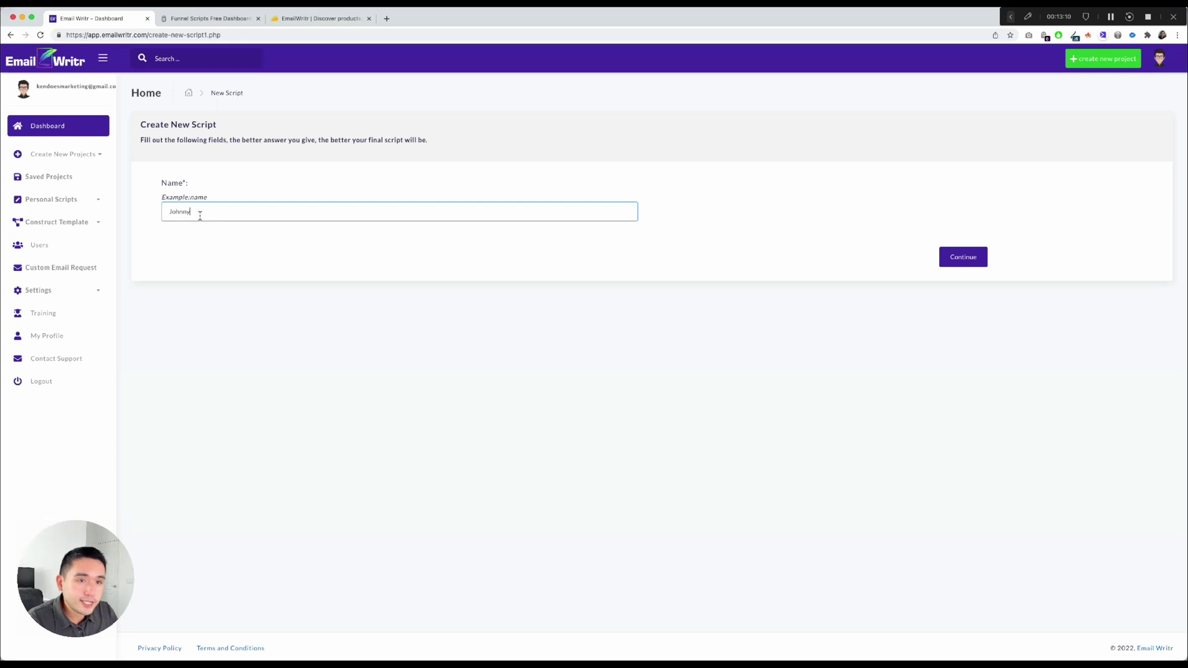
{"action": "left_click", "coordinate": [235, 256]}
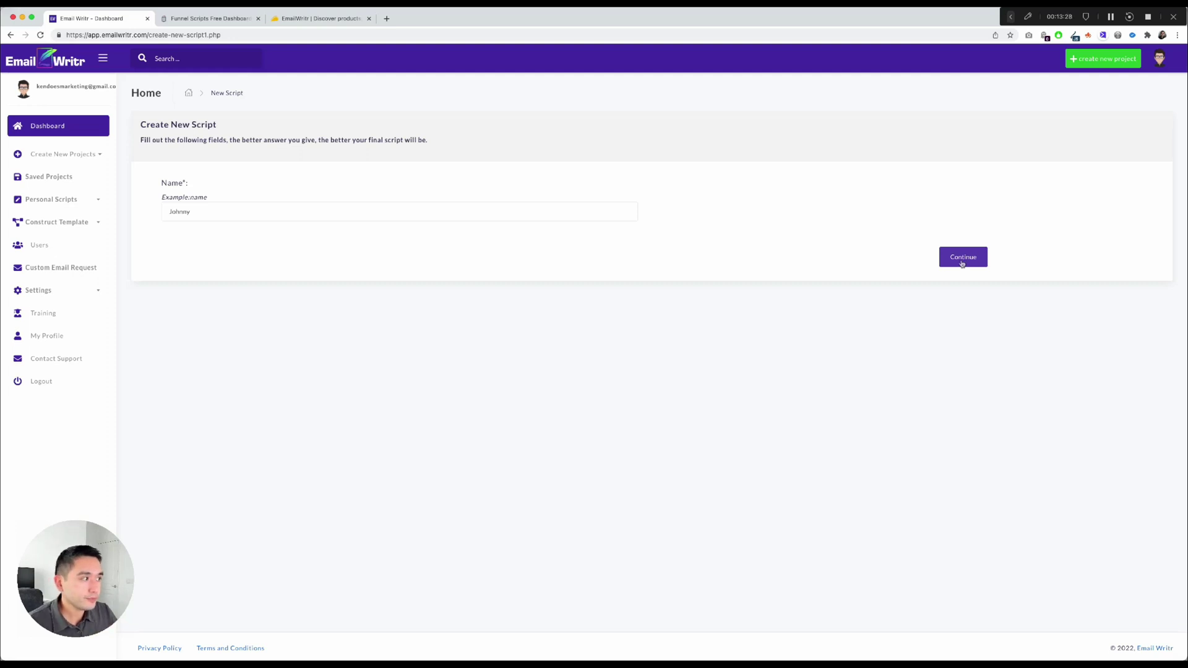
{"action": "left_click", "coordinate": [963, 257]}
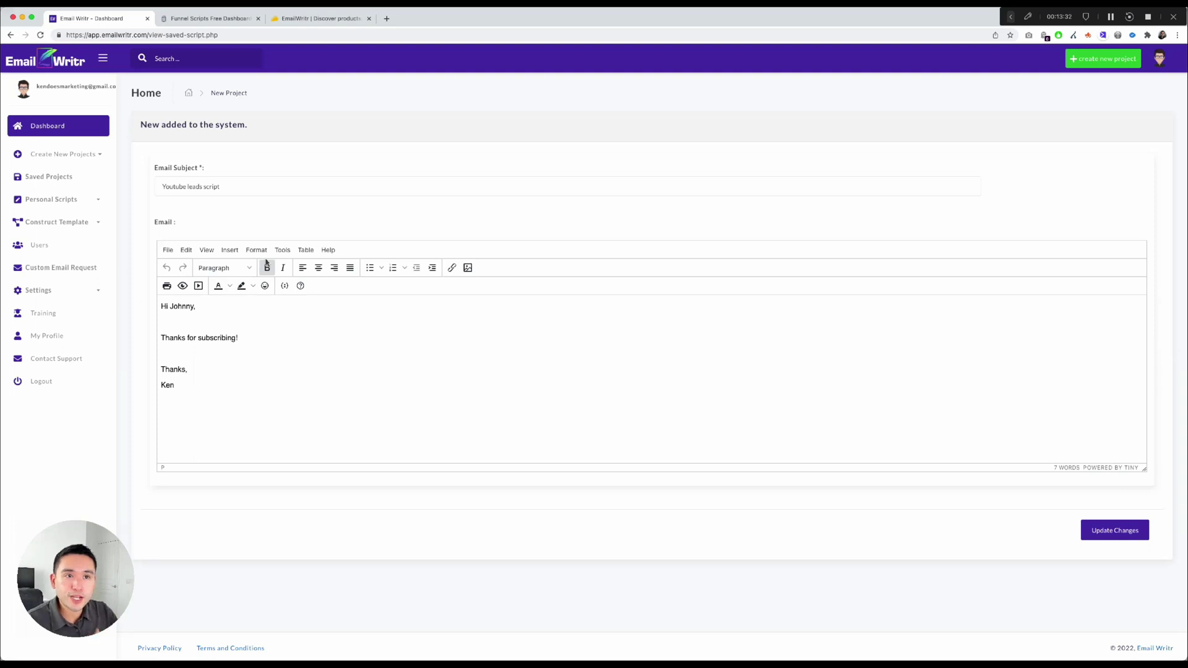
Review the generated subject and greeting, save the changes, and open the Saved Scripts list.
{"action": "left_click_drag", "start_coordinate": [220, 167], "coordinate": [216, 200]}
{"action": "left_click", "coordinate": [215, 190]}
{"action": "left_click", "coordinate": [179, 307]}
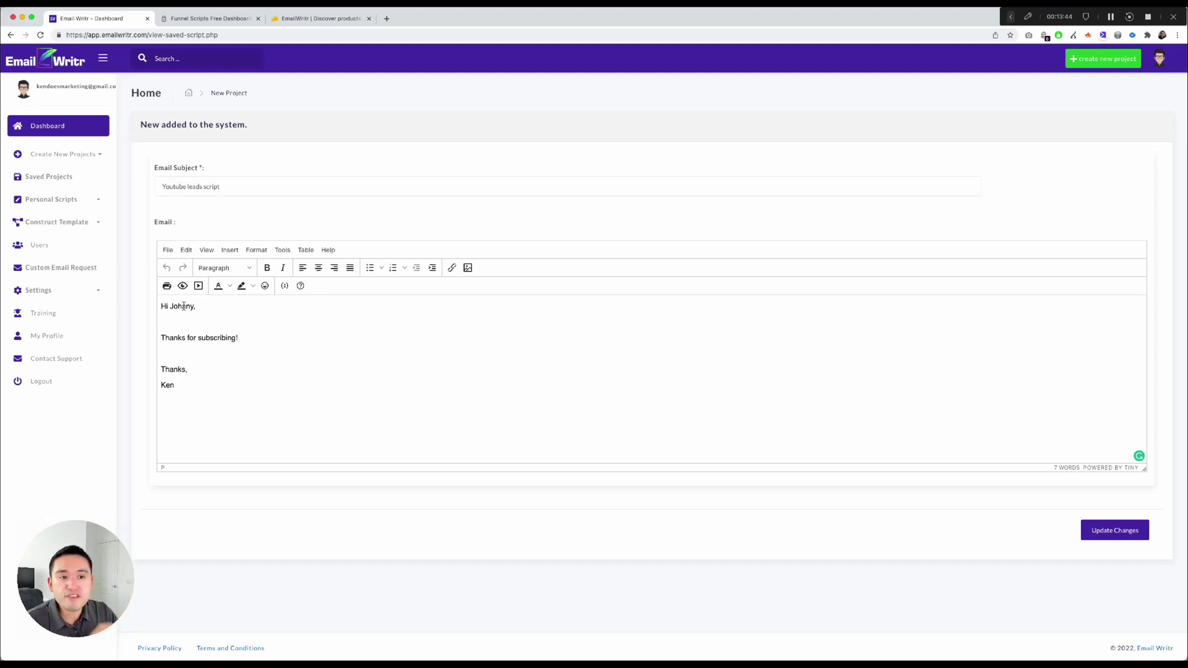
{"action": "left_click", "coordinate": [198, 307]}
{"action": "left_click", "coordinate": [1132, 536]}
{"action": "left_click", "coordinate": [99, 201]}
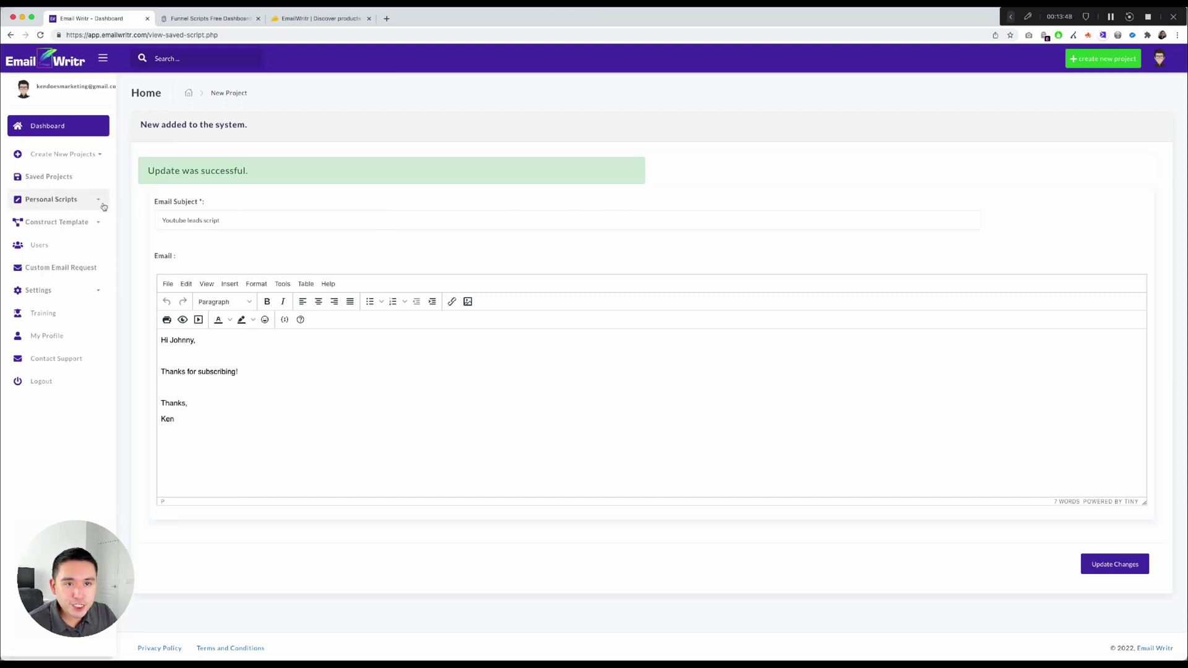
{"action": "left_click", "coordinate": [67, 247]}
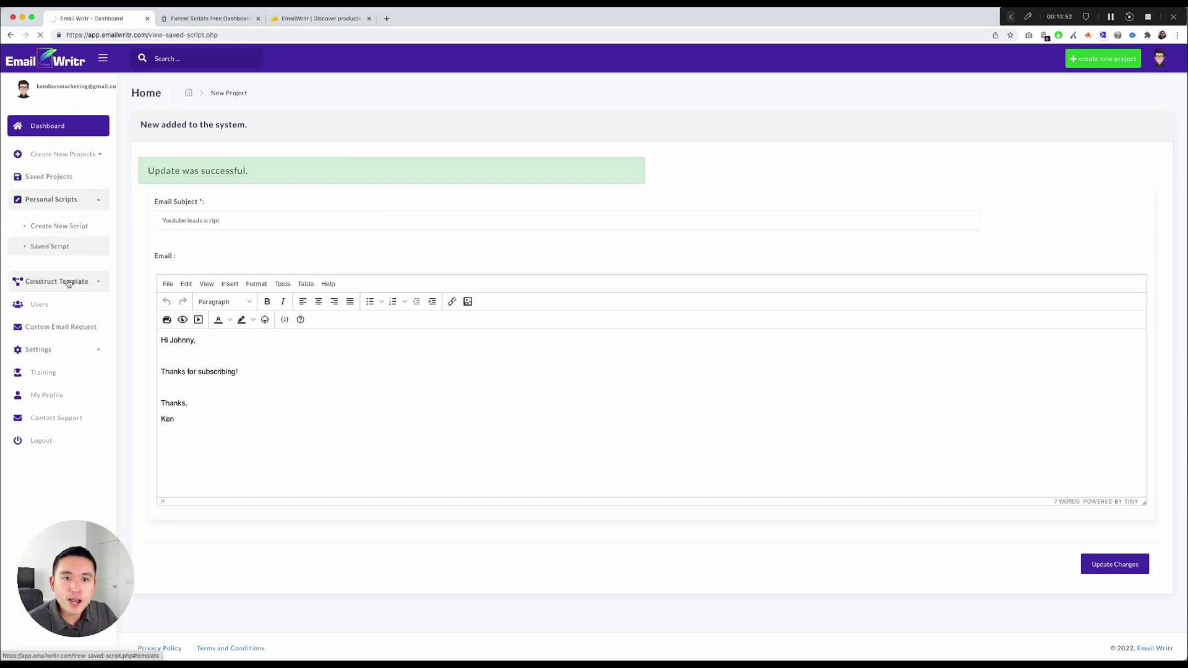
View the Script Templates list under Construct Template, then open the Users team page.
{"action": "left_click", "coordinate": [73, 222]}
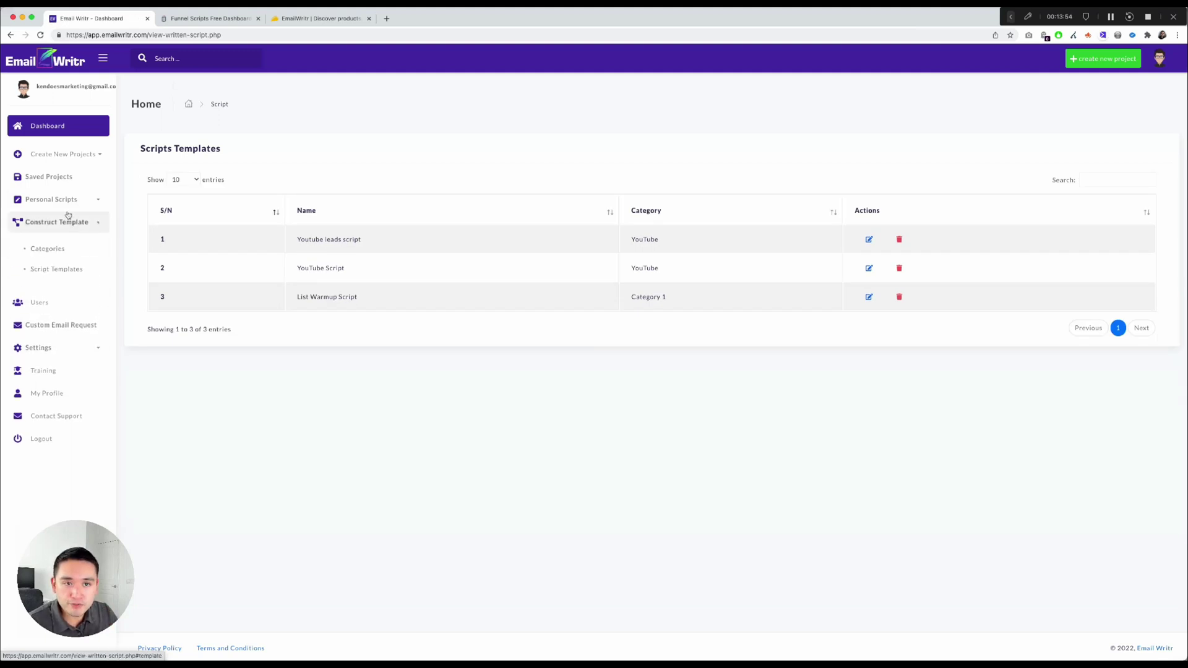
{"action": "left_click", "coordinate": [75, 199]}
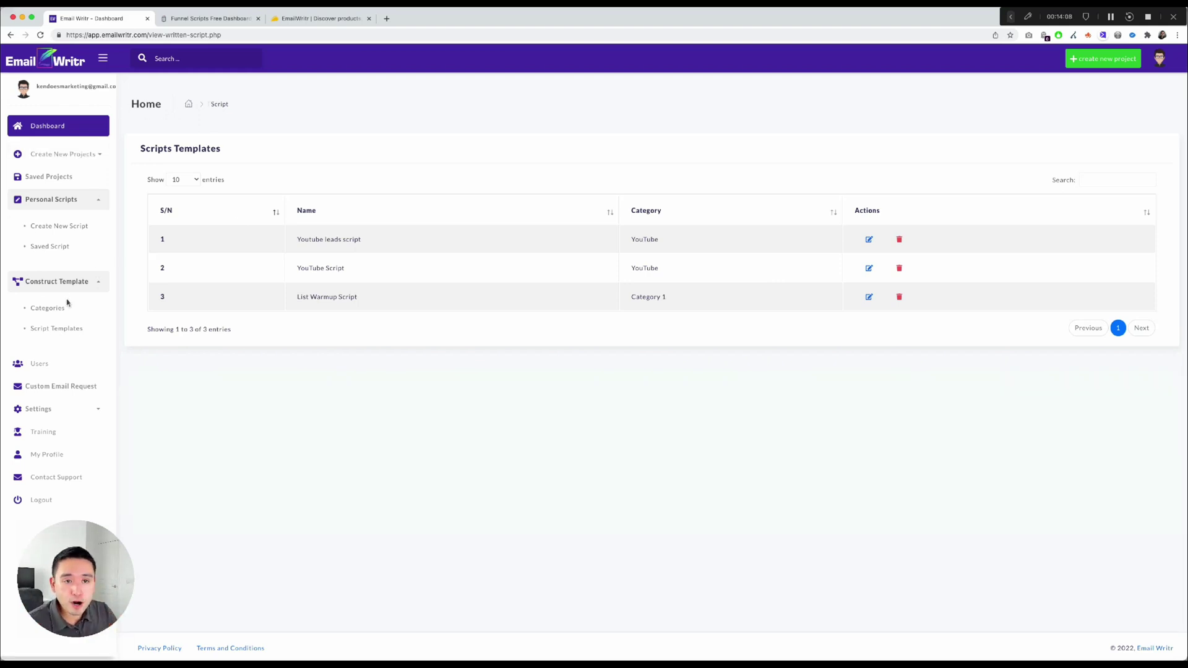
{"action": "left_click", "coordinate": [39, 362]}
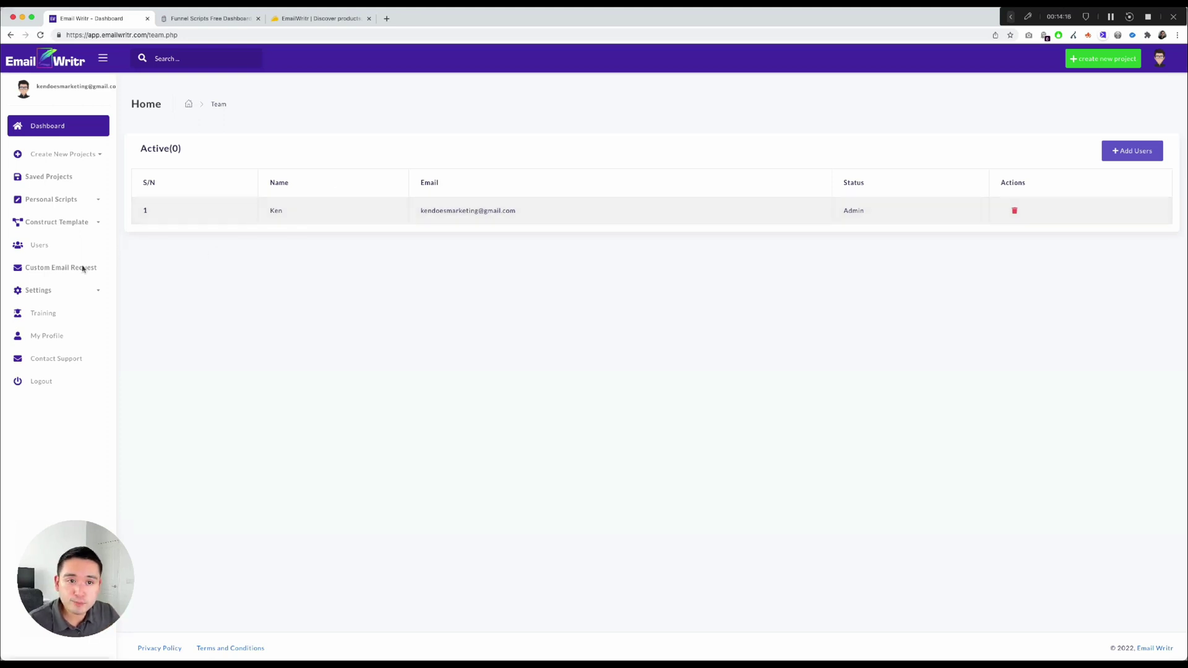
Open the Custom Email Request form, check its Email Type example, then open Settings > Integrations.
{"action": "left_click", "coordinate": [59, 274]}
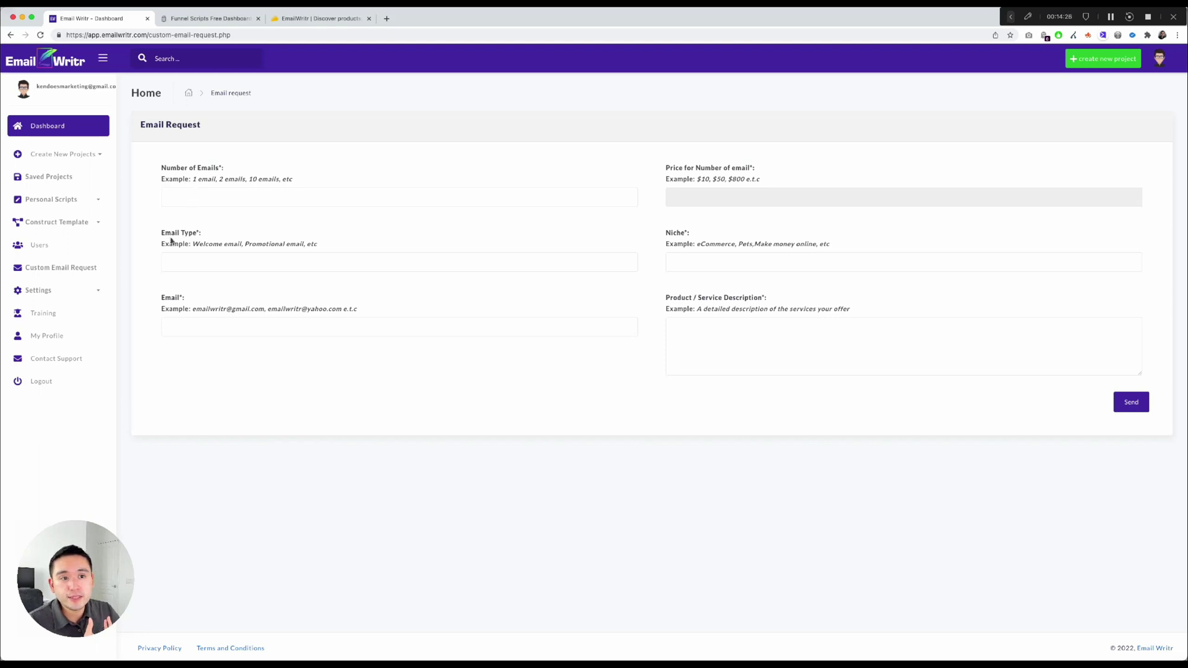
{"action": "triple_click", "coordinate": [197, 241]}
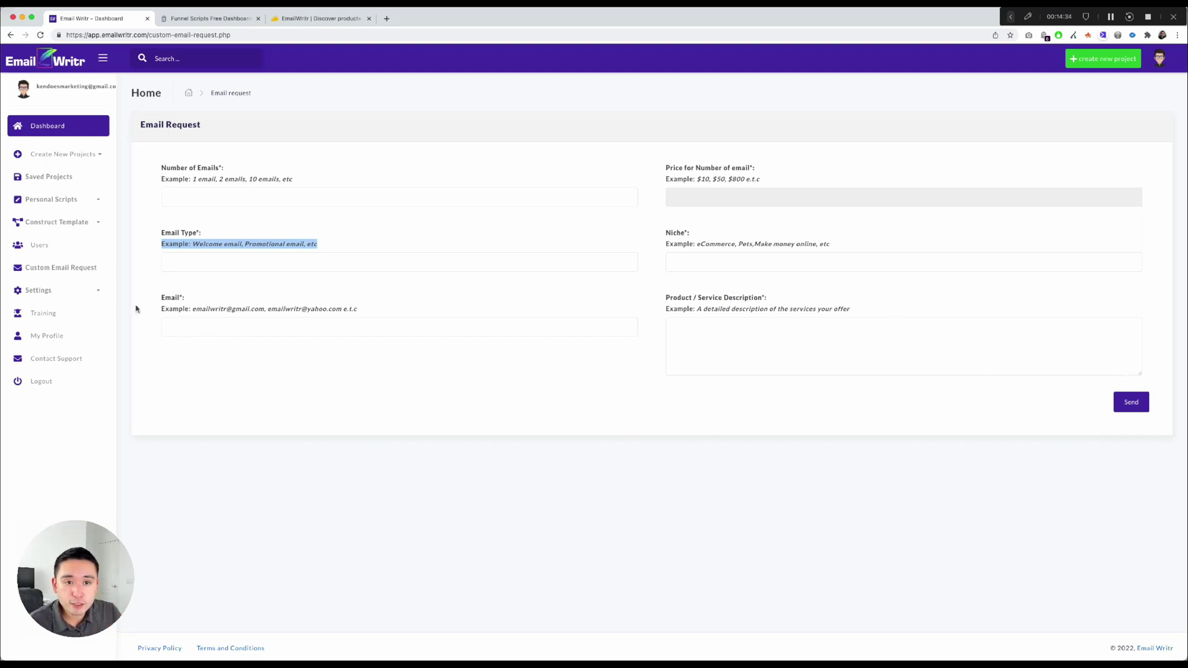
{"action": "left_click", "coordinate": [56, 290]}
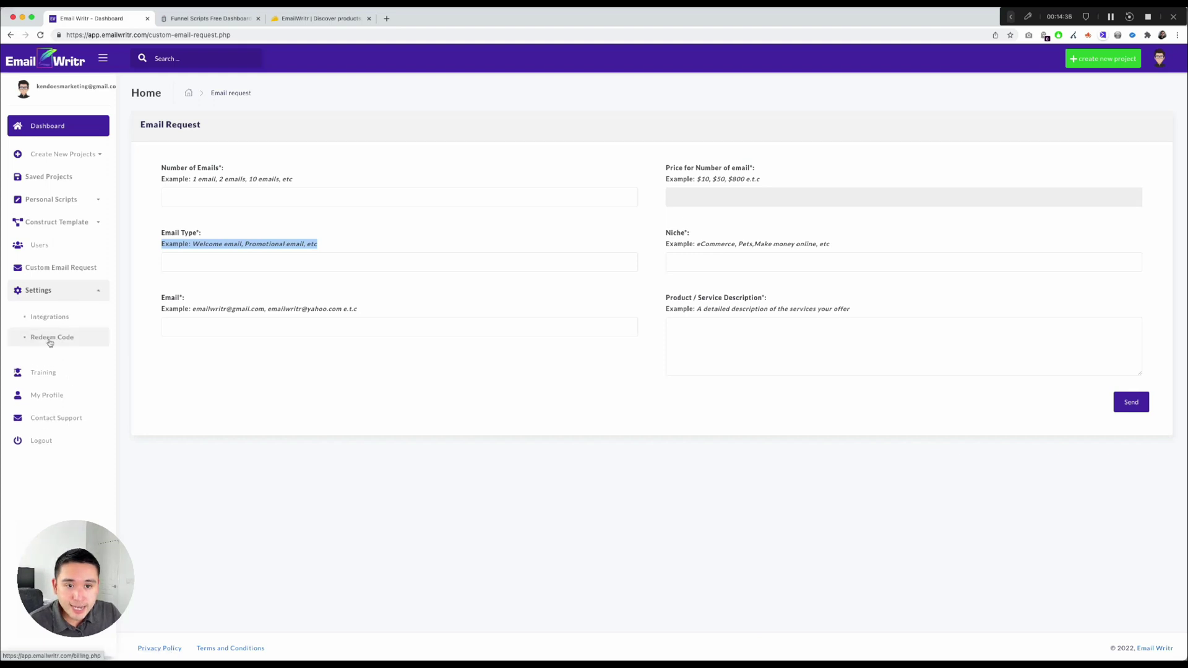
{"action": "left_click", "coordinate": [51, 319]}
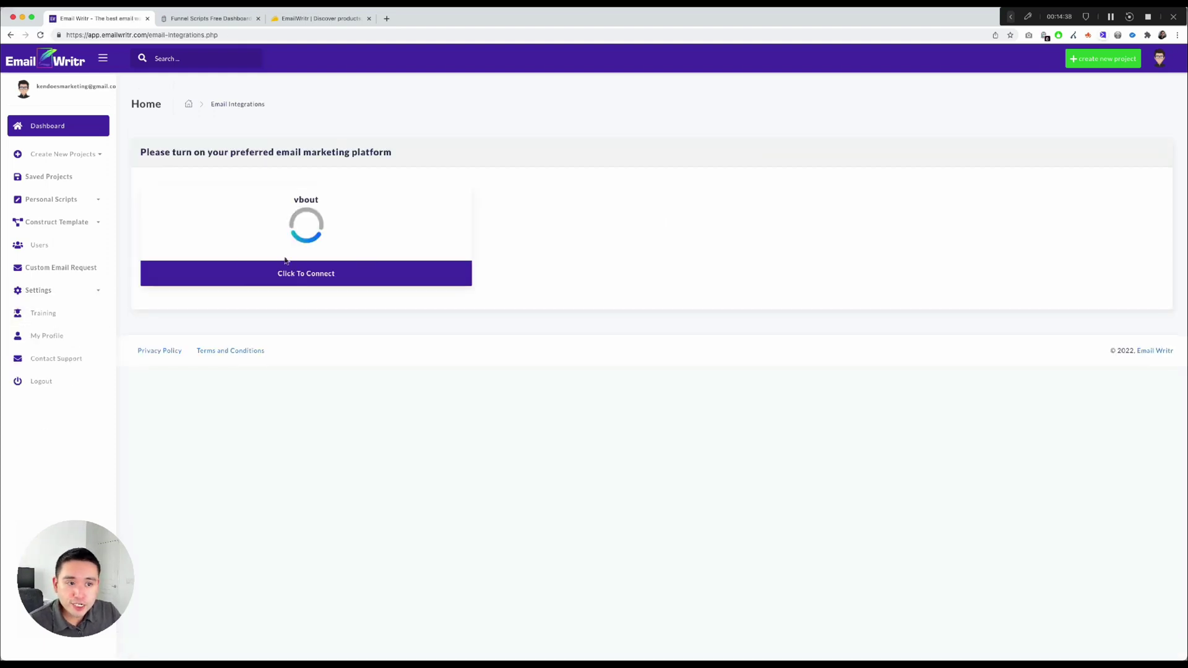
Check the billing details under Settings, then open the Training Videos page.
{"action": "left_click", "coordinate": [98, 291]}
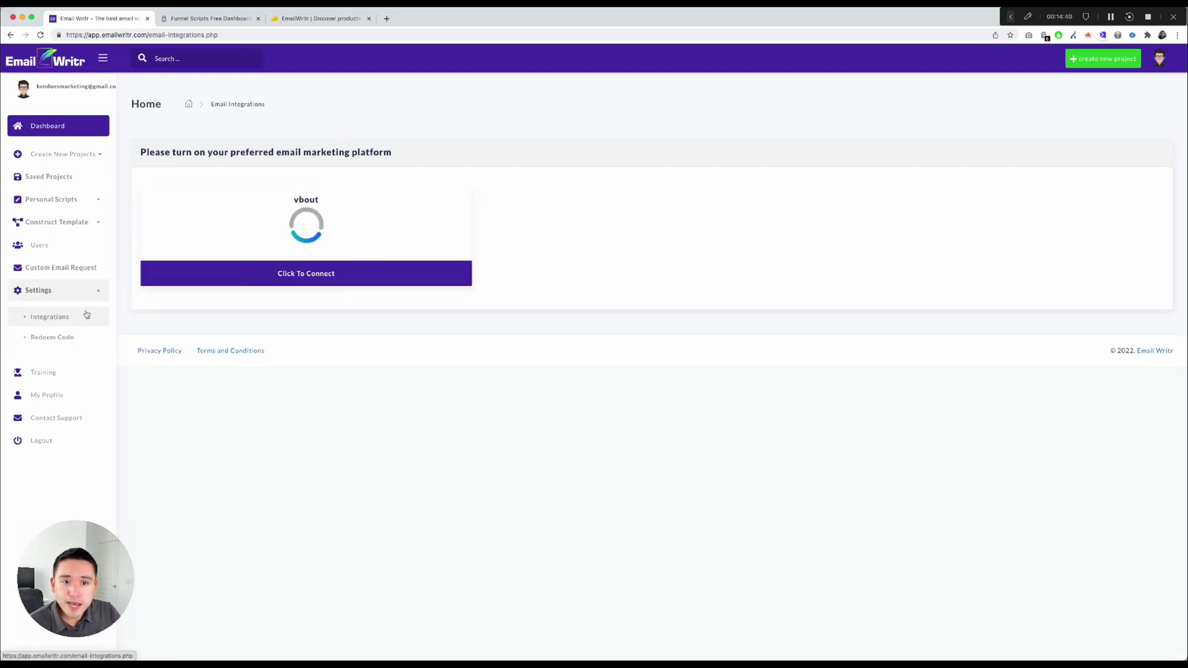
{"action": "left_click", "coordinate": [68, 344]}
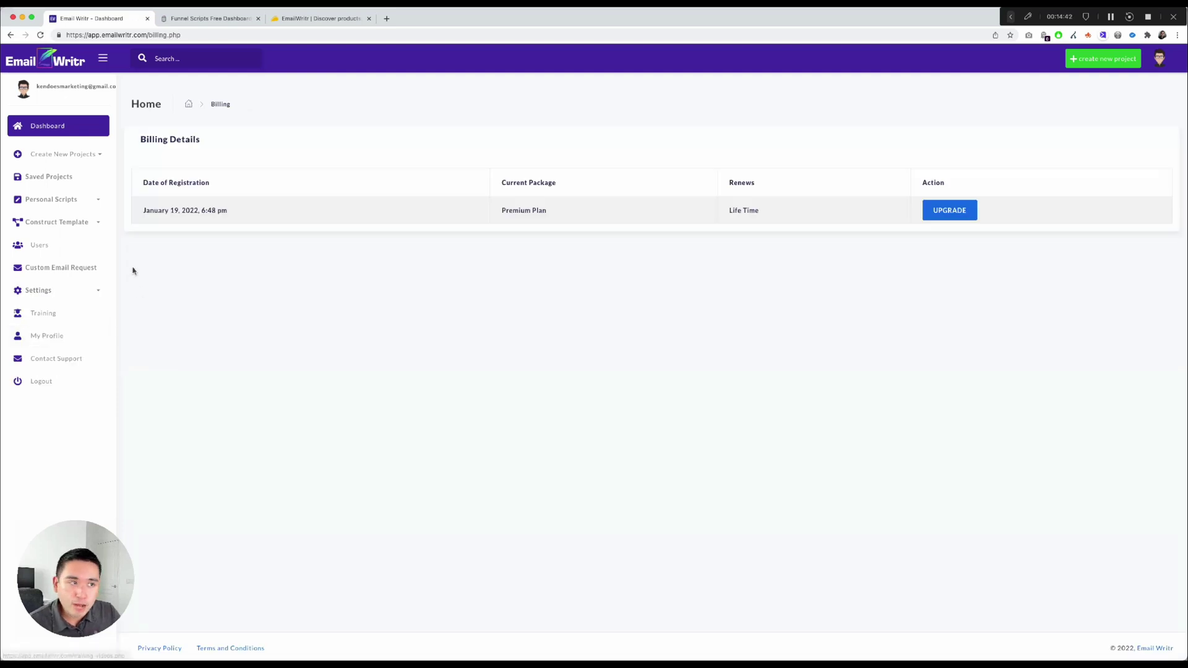
{"action": "left_click", "coordinate": [94, 289]}
{"action": "left_click", "coordinate": [72, 374]}
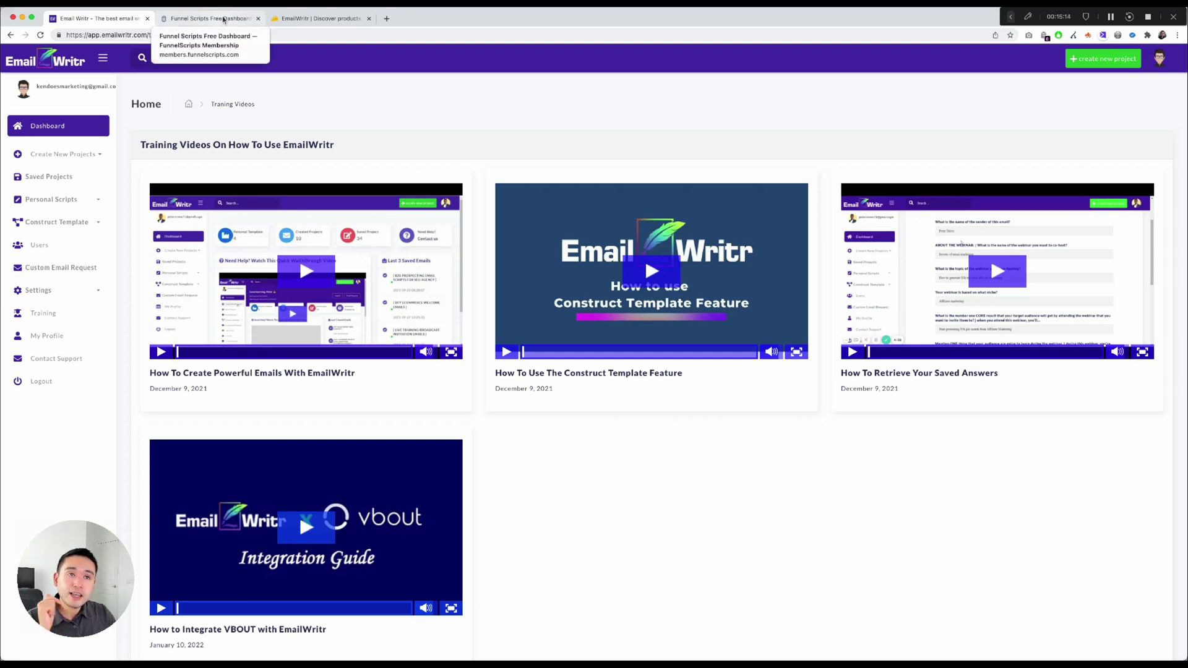
Browse the Funnel Scripts library to the Email Copy Generator, then switch to the AppSumo EmailWritr deal.
{"action": "left_click", "coordinate": [224, 19]}
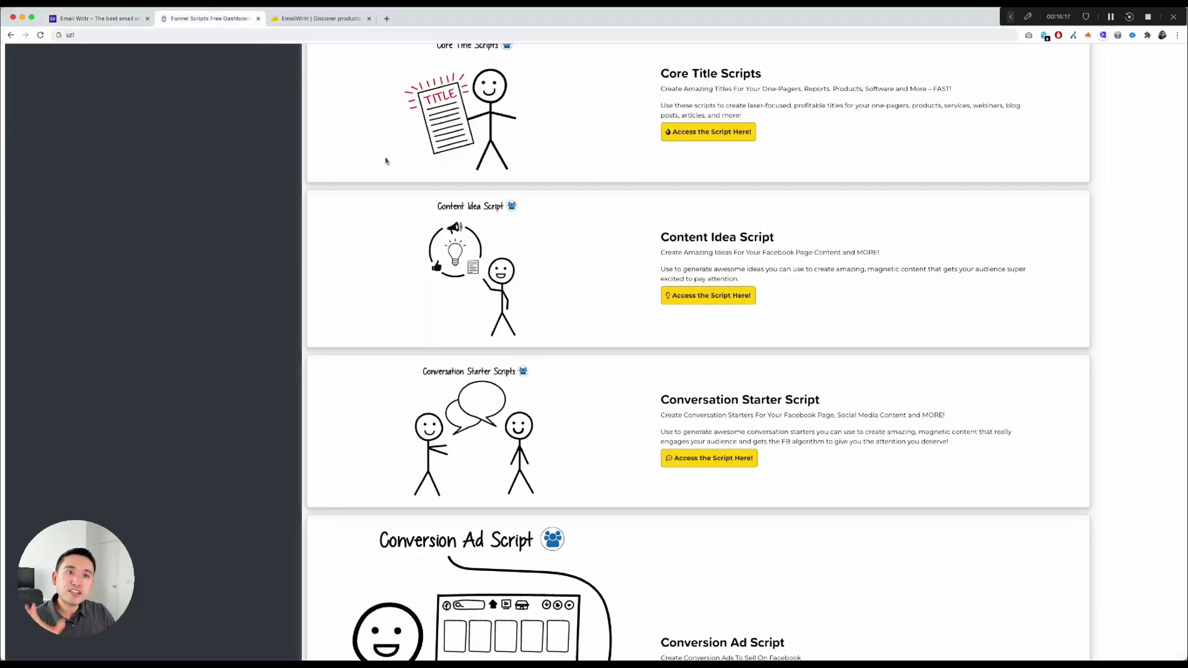
{"action": "scroll", "coordinate": [681, 194], "scroll_direction": "up", "scroll_amount": 1}
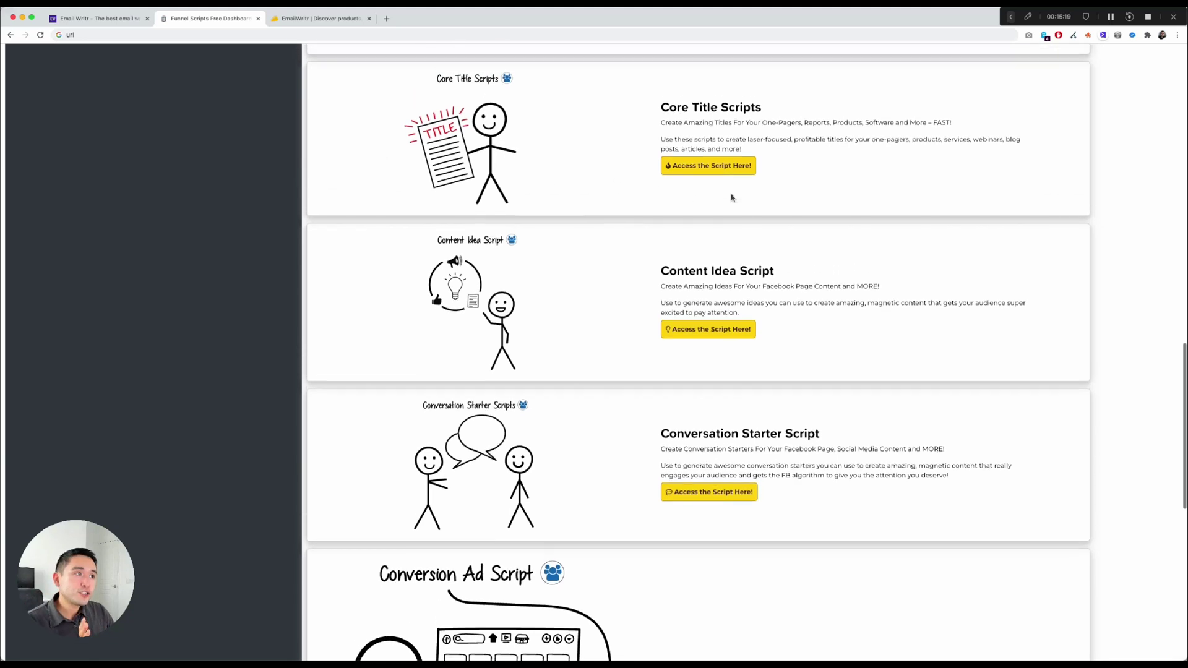
{"action": "scroll", "coordinate": [657, 168], "scroll_direction": "down", "scroll_amount": 3}
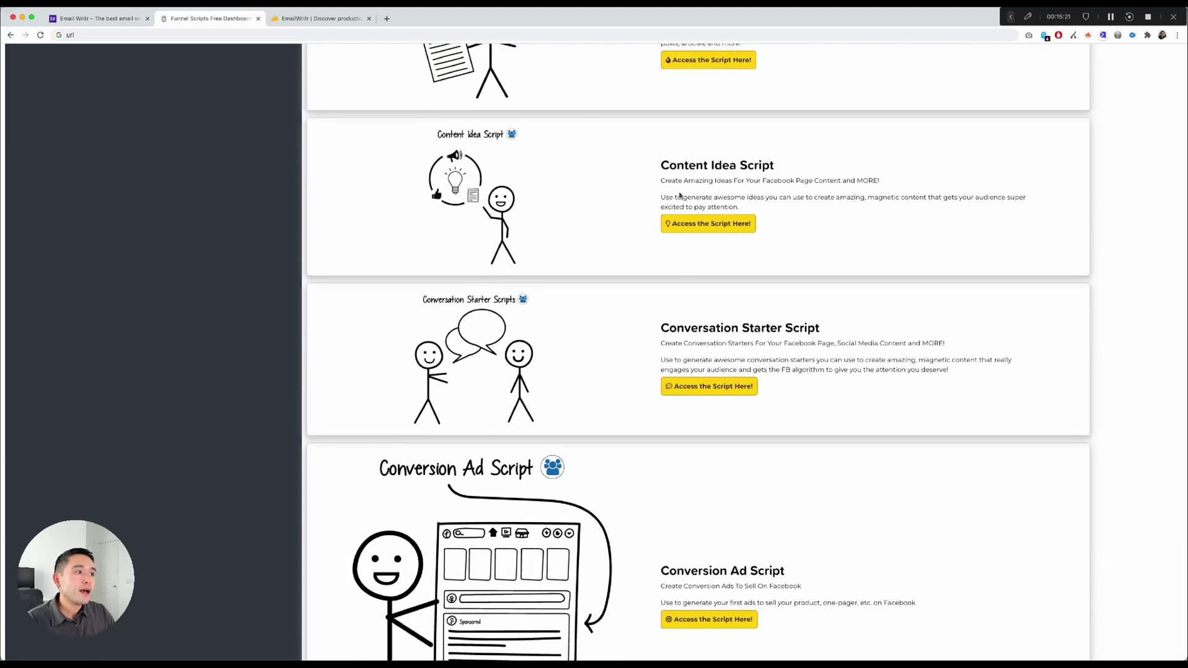
{"action": "scroll", "coordinate": [786, 198], "scroll_direction": "down", "scroll_amount": 1}
{"action": "scroll", "coordinate": [786, 197], "scroll_direction": "down", "scroll_amount": 10}
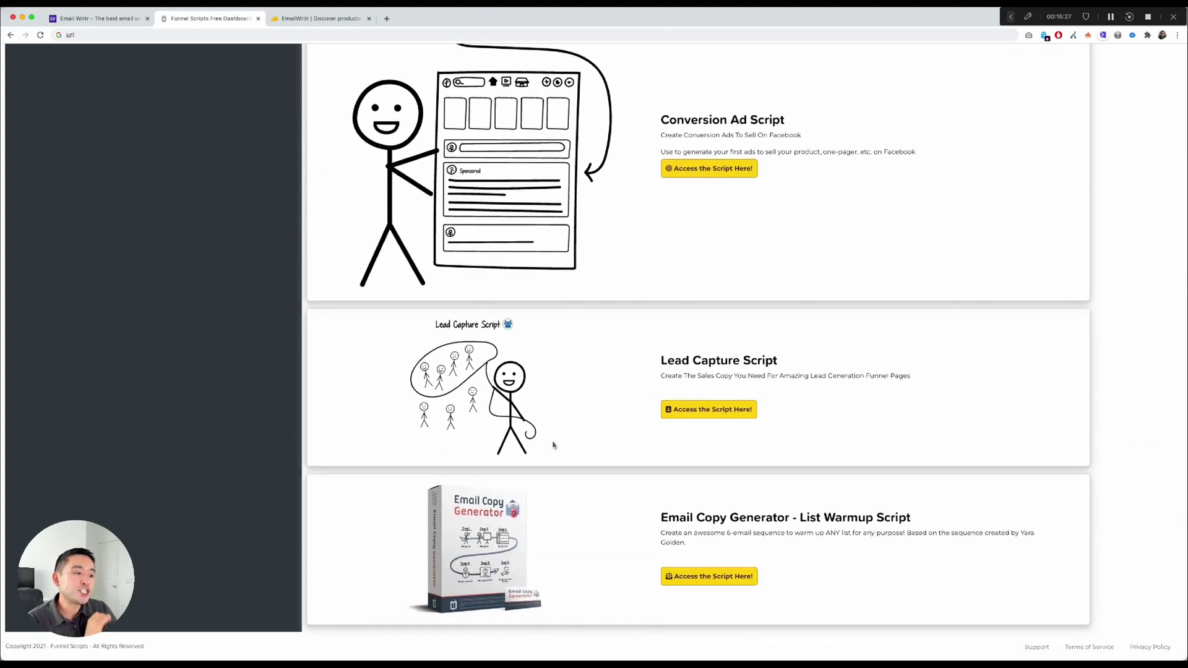
{"action": "scroll", "coordinate": [551, 444], "scroll_direction": "up", "scroll_amount": 3}
{"action": "scroll", "coordinate": [548, 430], "scroll_direction": "up", "scroll_amount": 1}
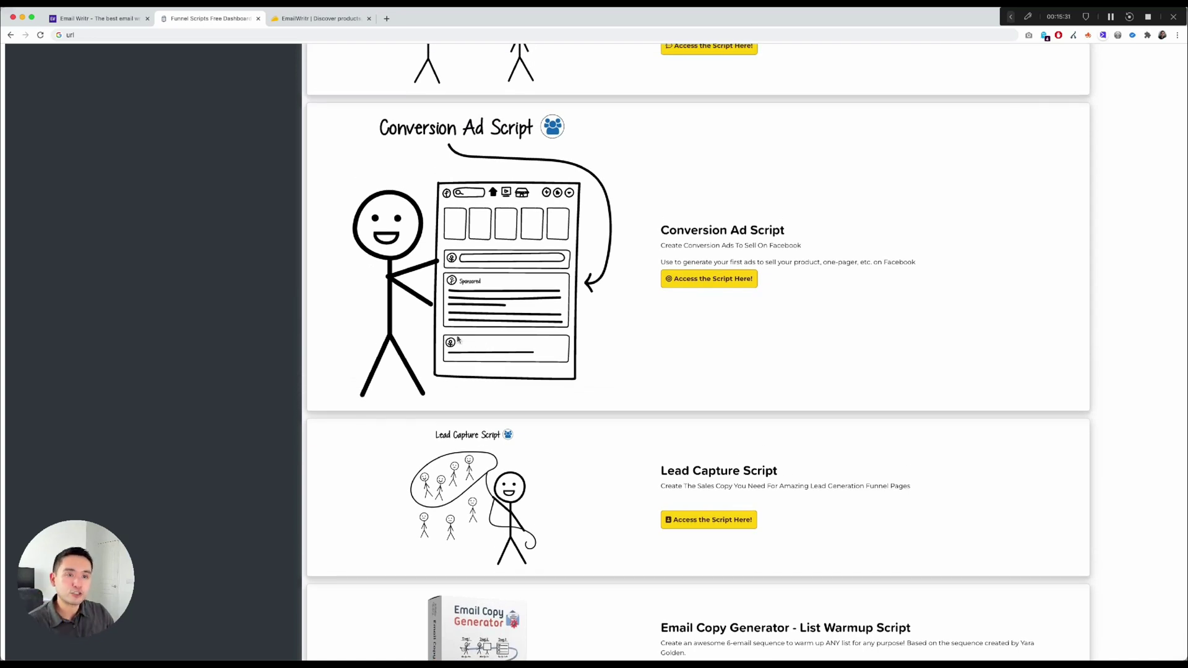
{"action": "left_click", "coordinate": [312, 20]}
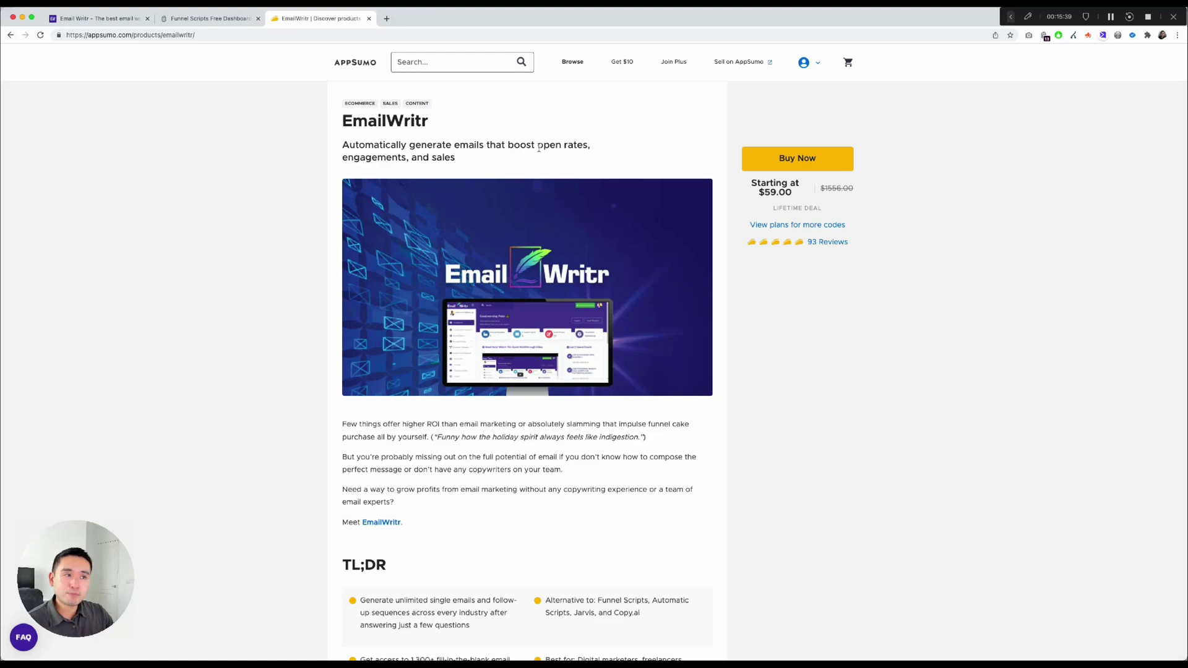
Scroll to the pricing cards and highlight Double's Email bank, Multiple's 50 users, and the Single heading.
{"action": "left_click_drag", "start_coordinate": [757, 194], "coordinate": [792, 194]}
{"action": "scroll", "coordinate": [787, 192], "scroll_direction": "down", "scroll_amount": 8}
{"action": "scroll", "coordinate": [785, 190], "scroll_direction": "down", "scroll_amount": 18}
{"action": "scroll", "coordinate": [778, 187], "scroll_direction": "down", "scroll_amount": 9}
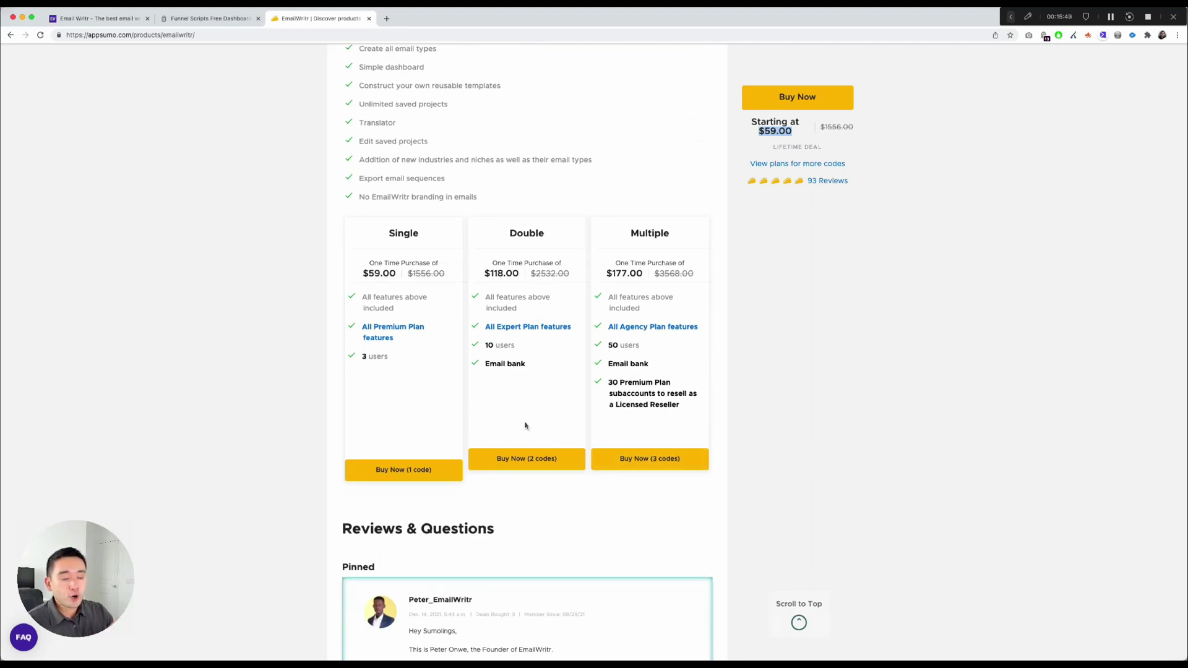
{"action": "left_click_drag", "start_coordinate": [483, 364], "coordinate": [532, 369]}
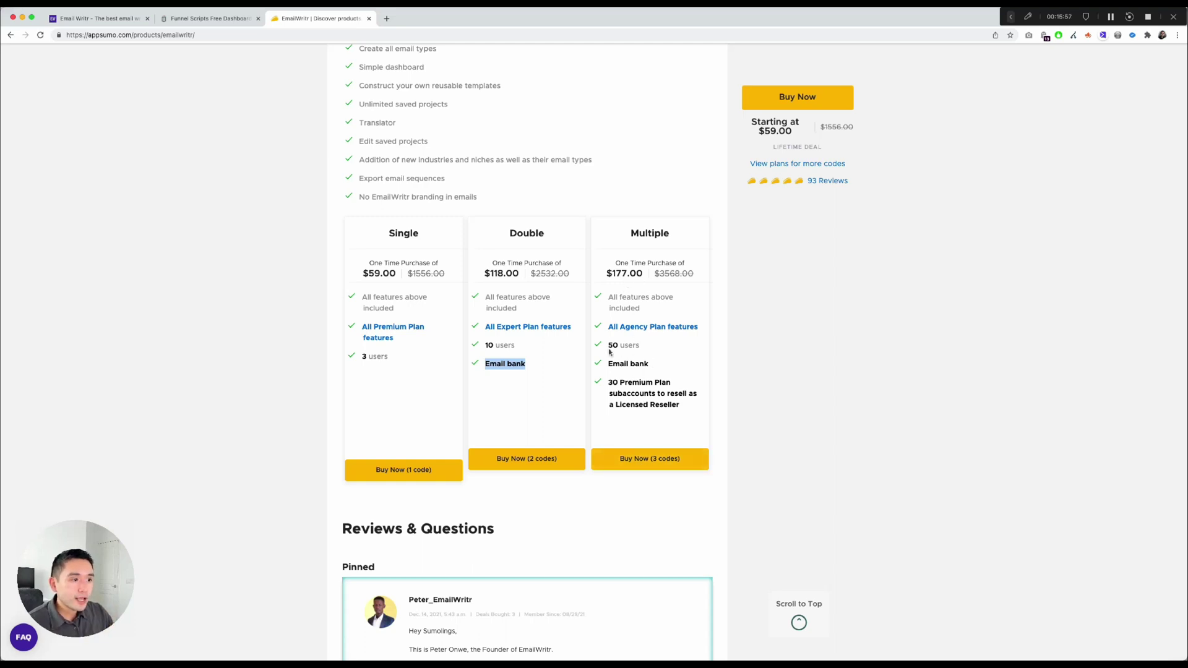
{"action": "left_click_drag", "start_coordinate": [606, 345], "coordinate": [680, 385]}
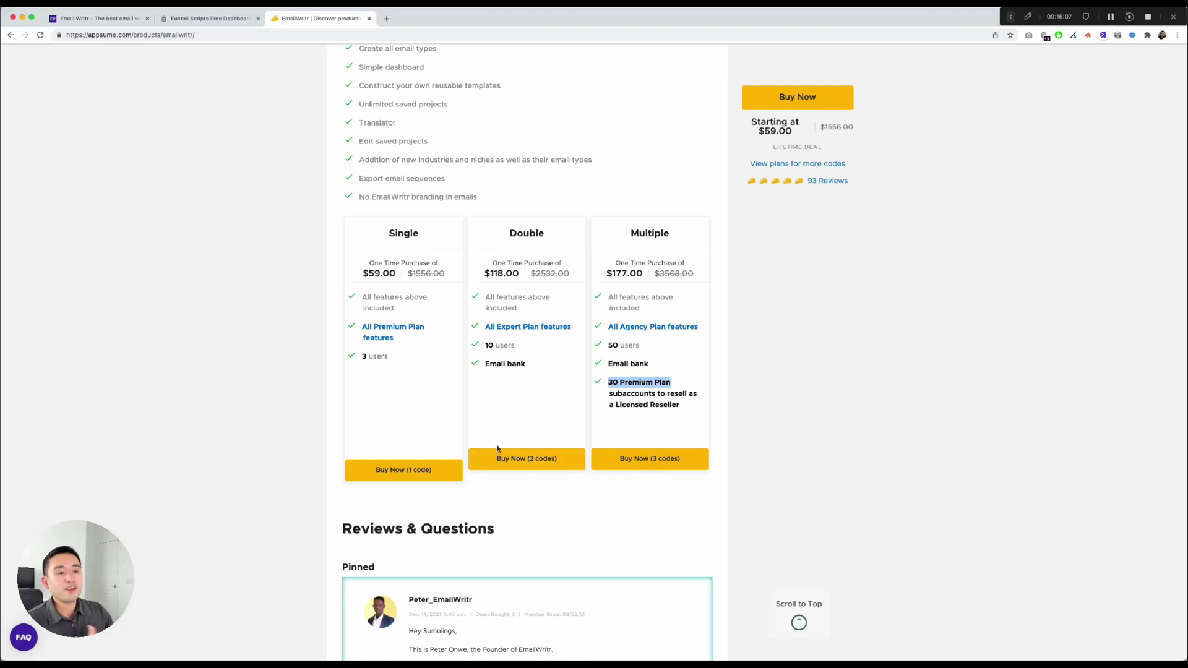
{"action": "left_click_drag", "start_coordinate": [389, 233], "coordinate": [426, 235]}
{"action": "left_click", "coordinate": [518, 233]}
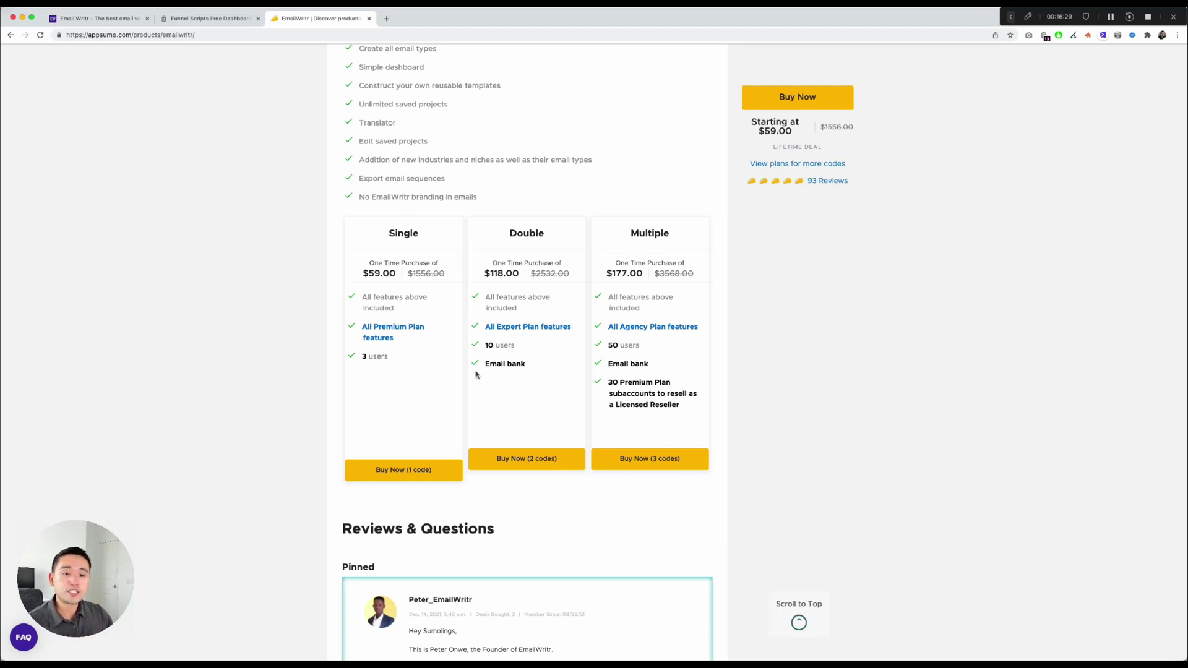
{"action": "scroll", "coordinate": [476, 376], "scroll_direction": "up", "scroll_amount": 1}
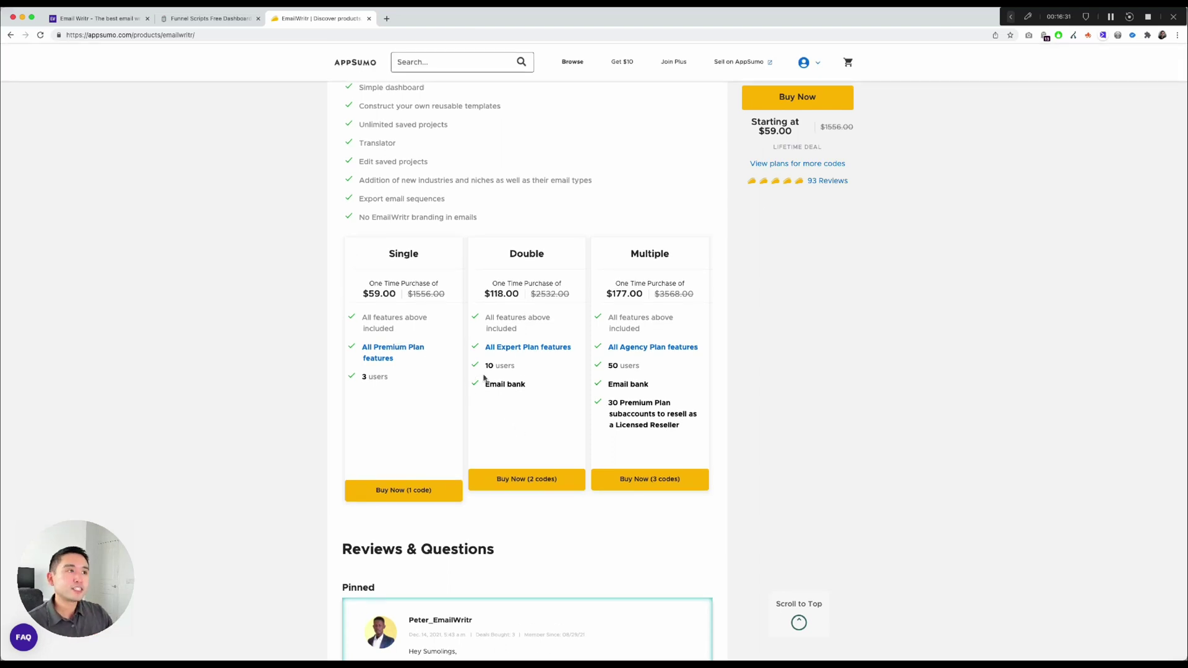